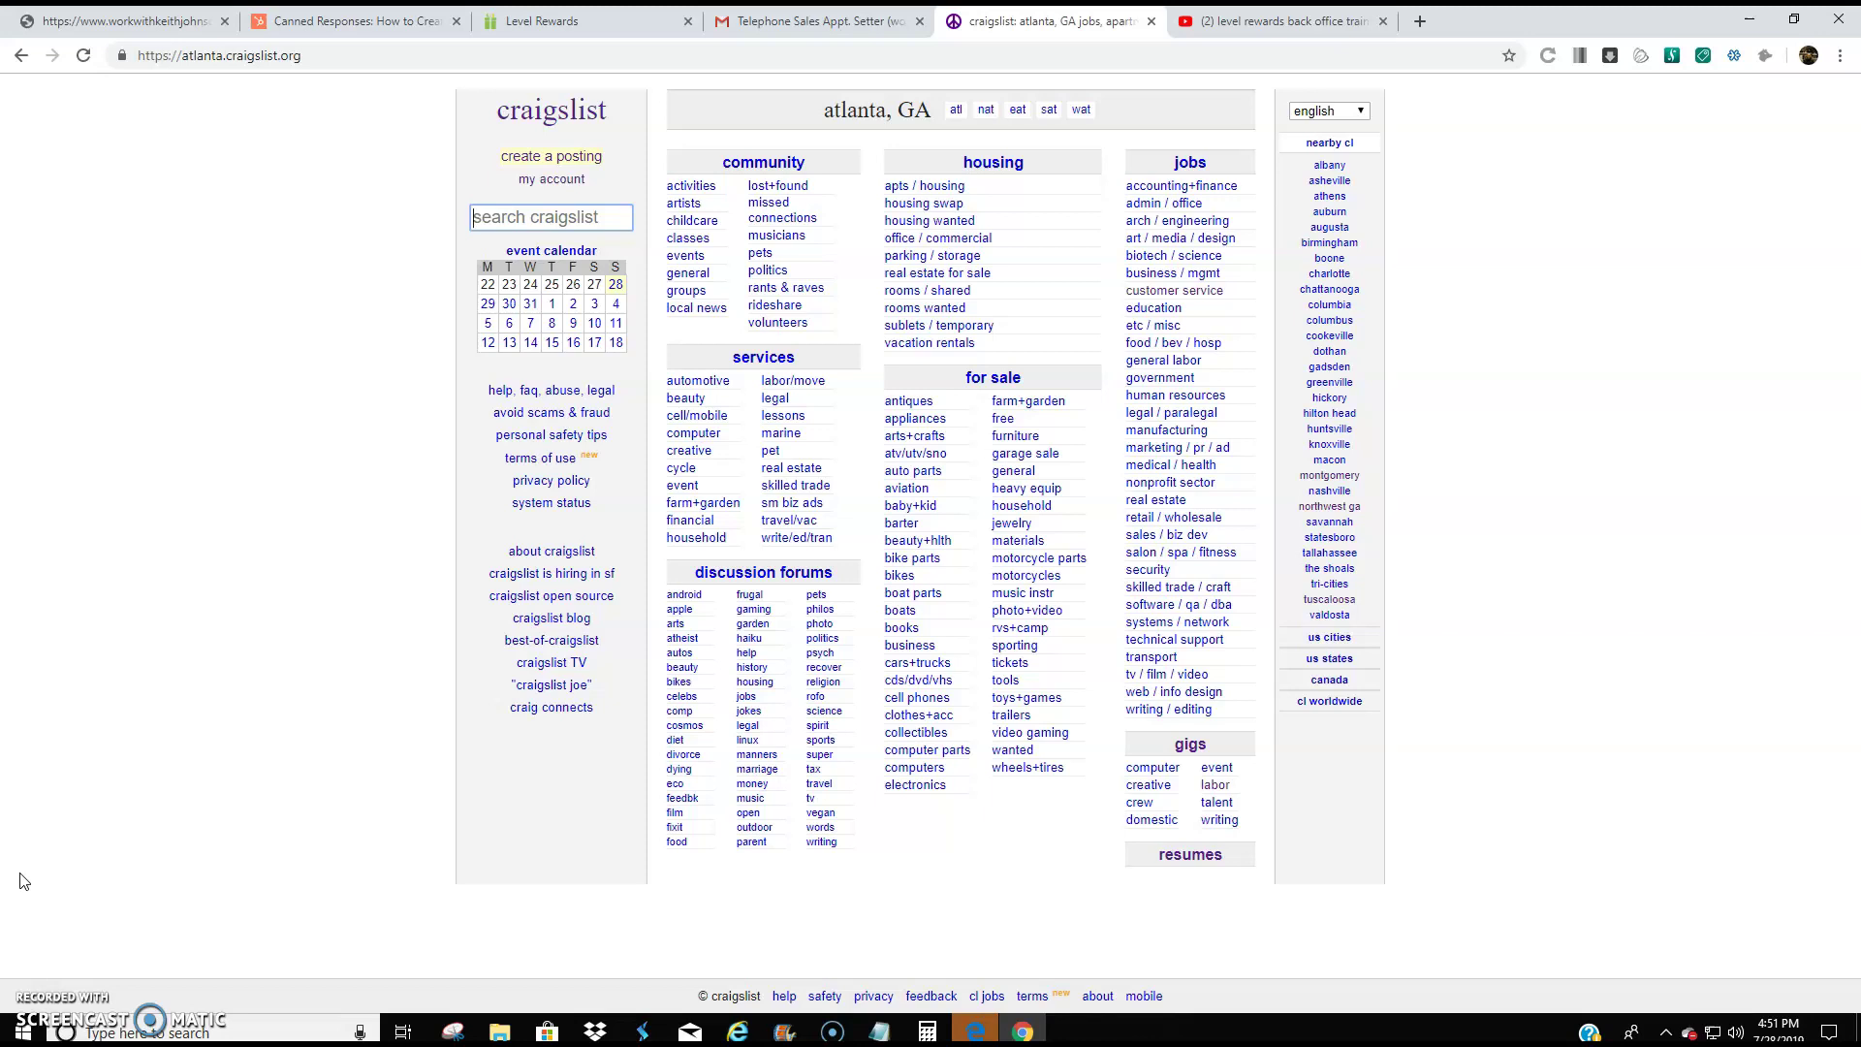
# Step: Clear the 'resume building' search and open the Atlanta resumes listings
pyautogui.write('resume ')
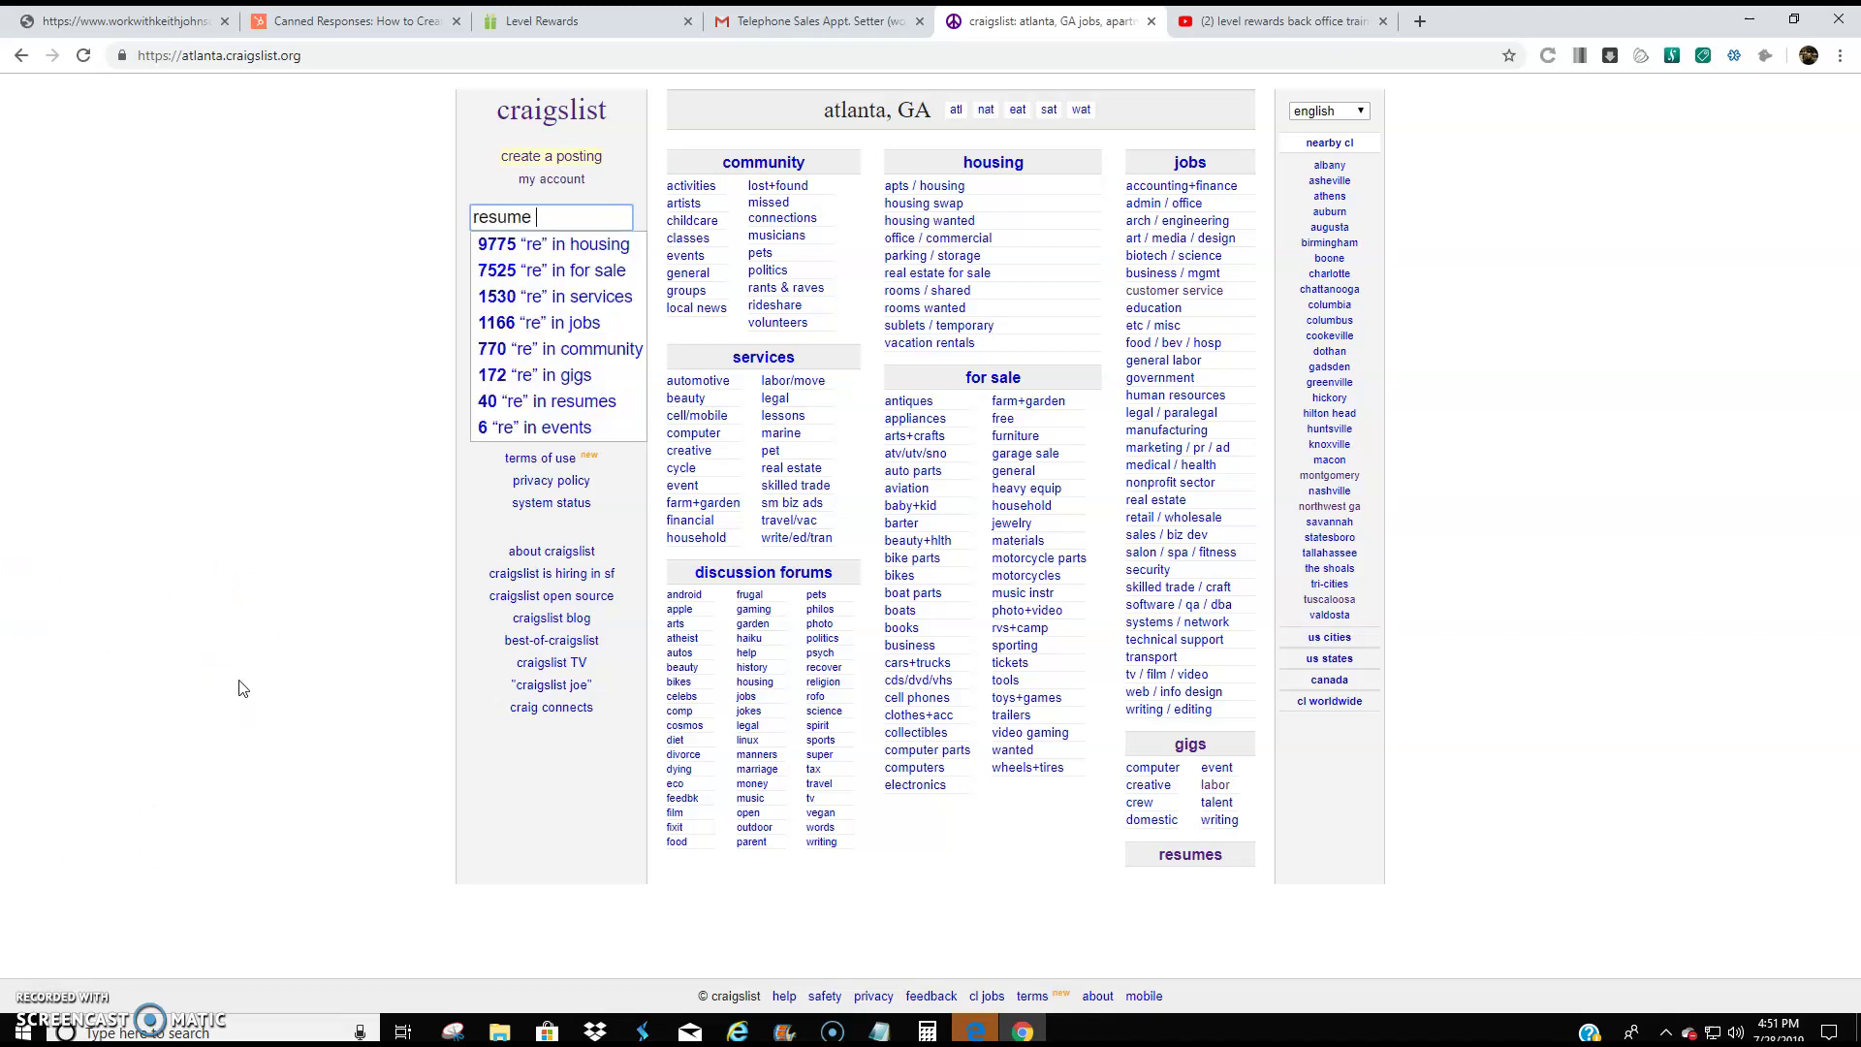
pyautogui.write('building')
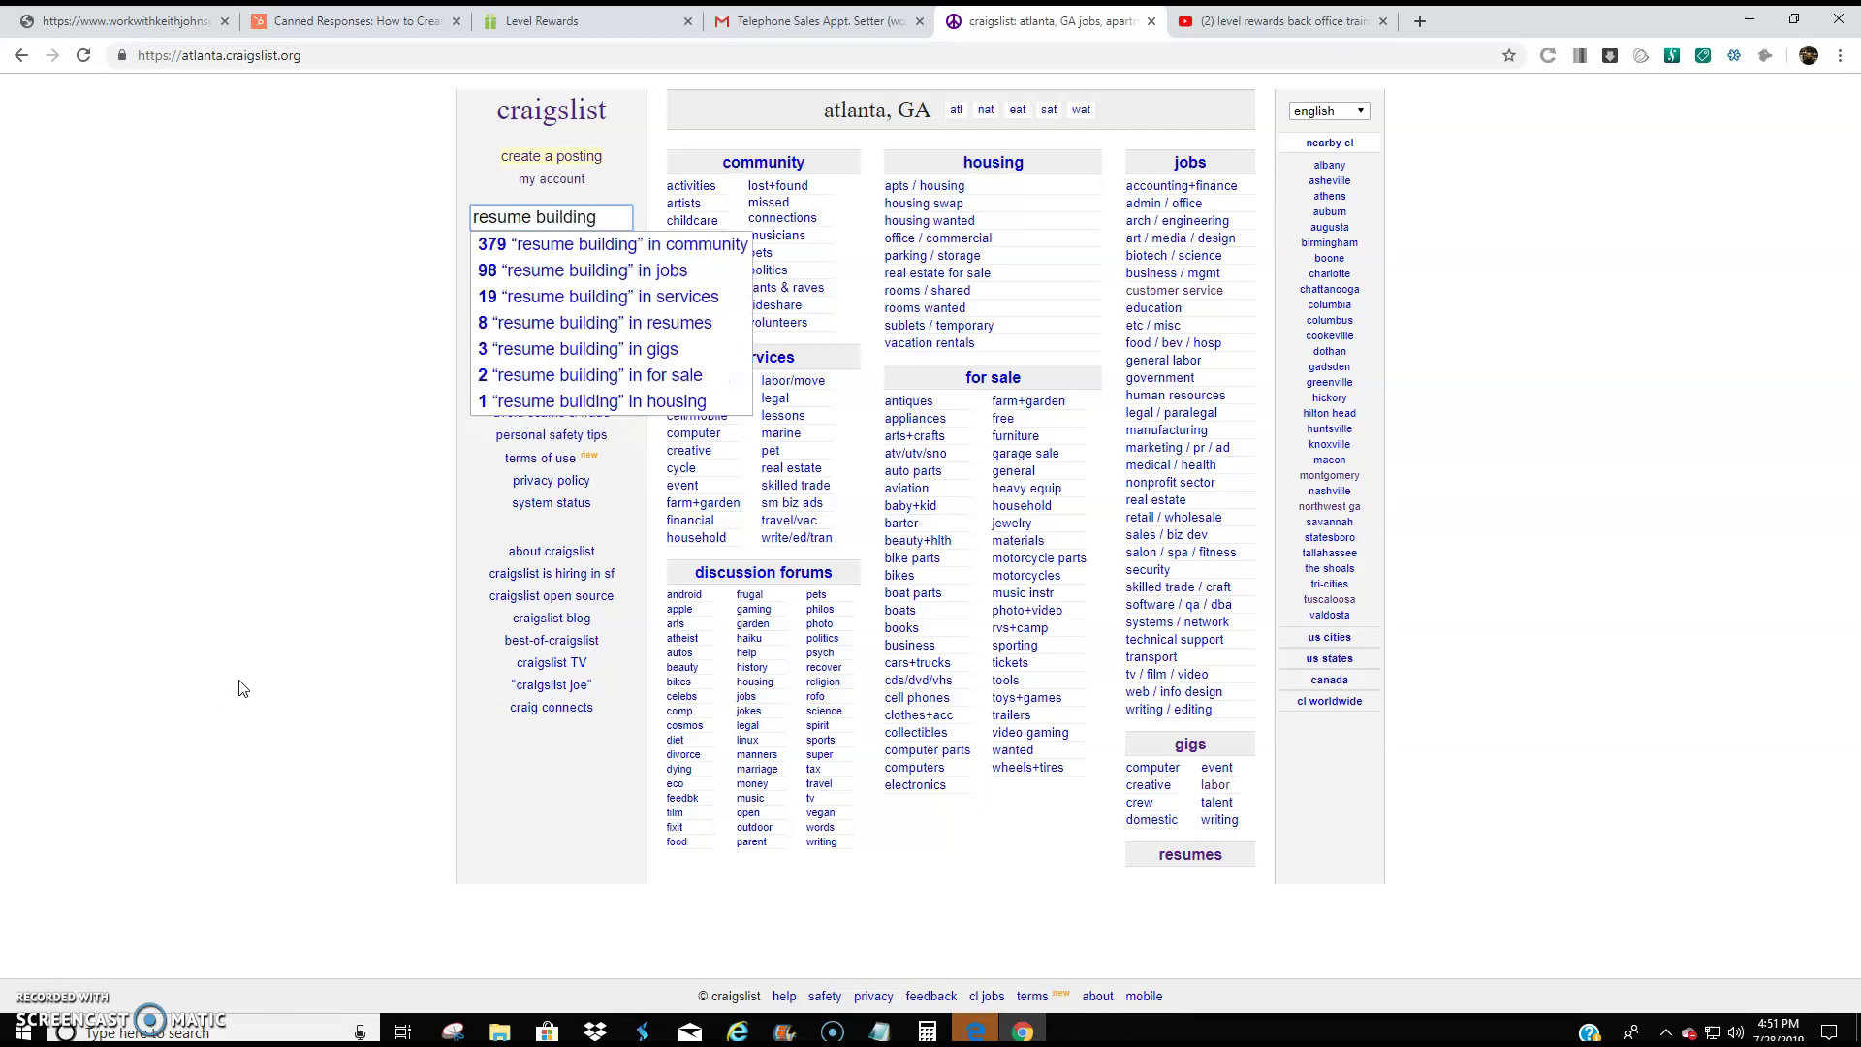
pyautogui.press('BackSpace')
pyautogui.press('BackSpace')
pyautogui.press('BackSpace')
pyautogui.press('BackSpace')
pyautogui.press('BackSpace')
pyautogui.press('BackSpace')
pyautogui.press('BackSpace')
pyautogui.press('BackSpace')
pyautogui.press('BackSpace')
pyautogui.press('BackSpace')
pyautogui.press('BackSpace')
pyautogui.press('BackSpace')
pyautogui.press('BackSpace')
pyautogui.press('BackSpace')
pyautogui.press('BackSpace')
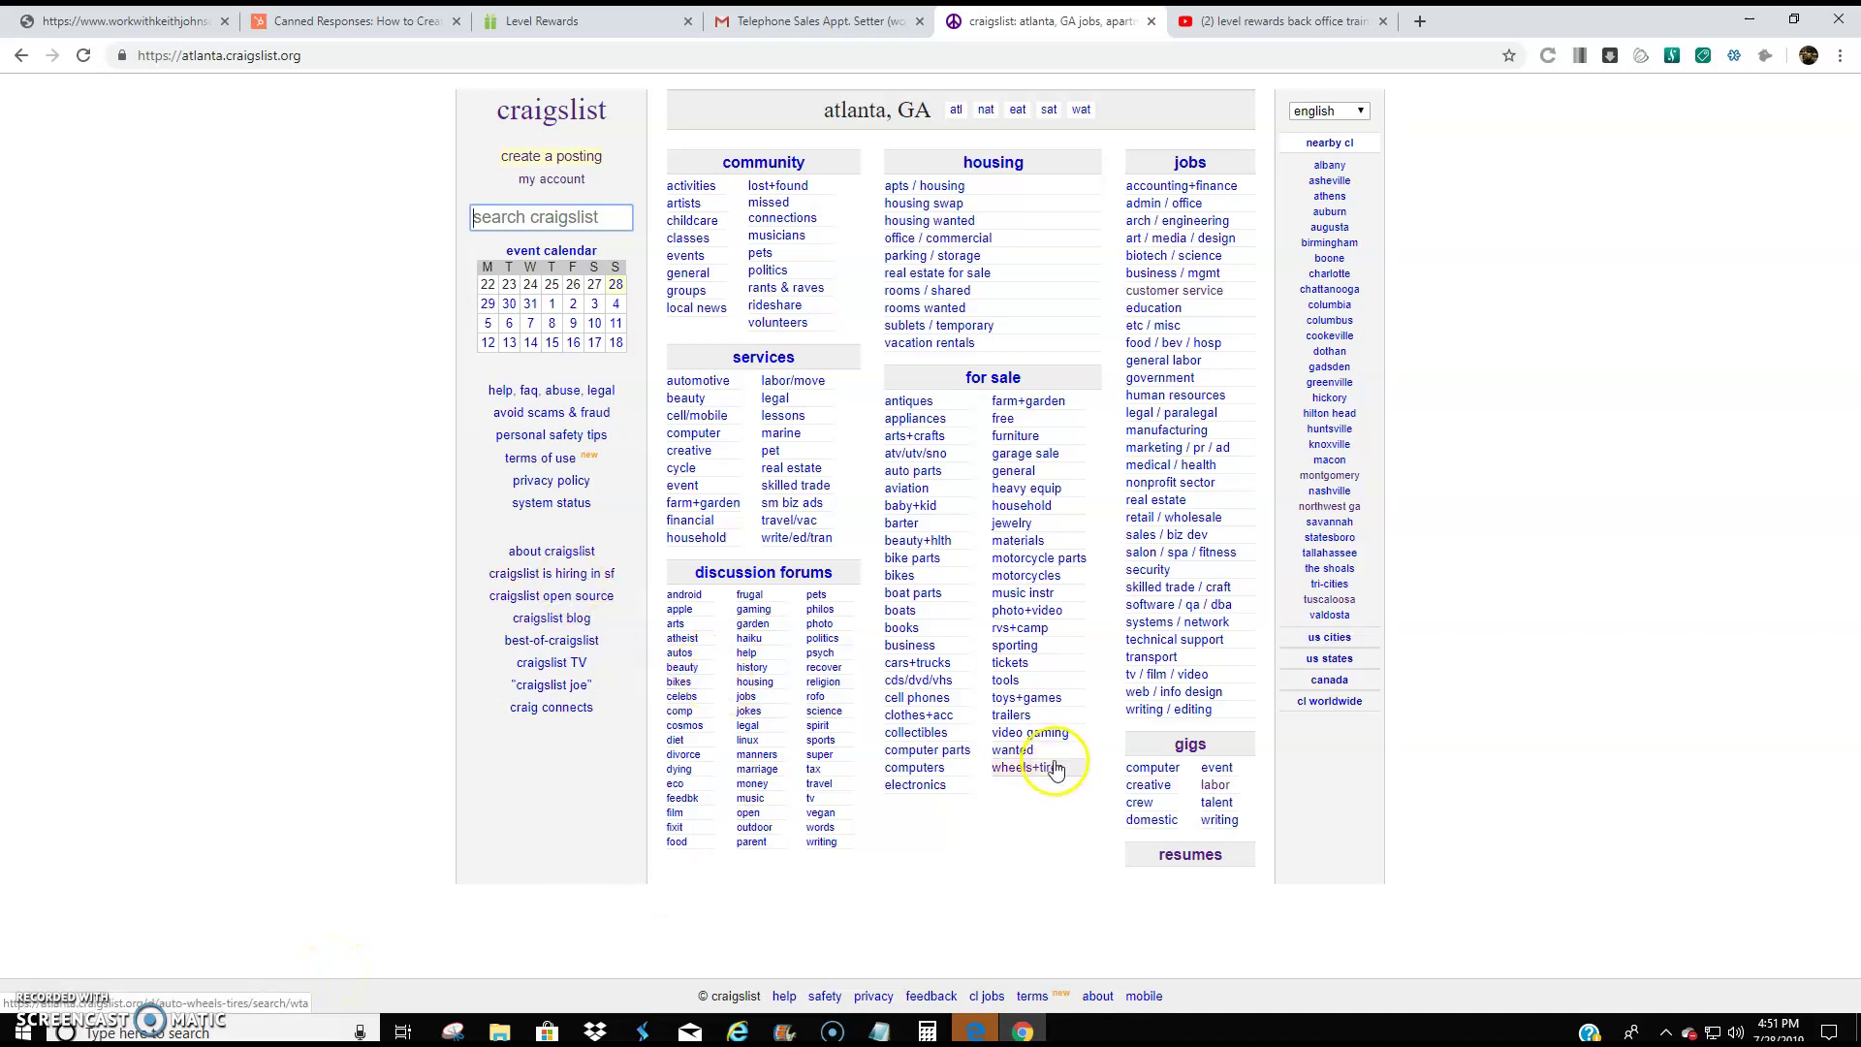
pyautogui.click(1193, 857)
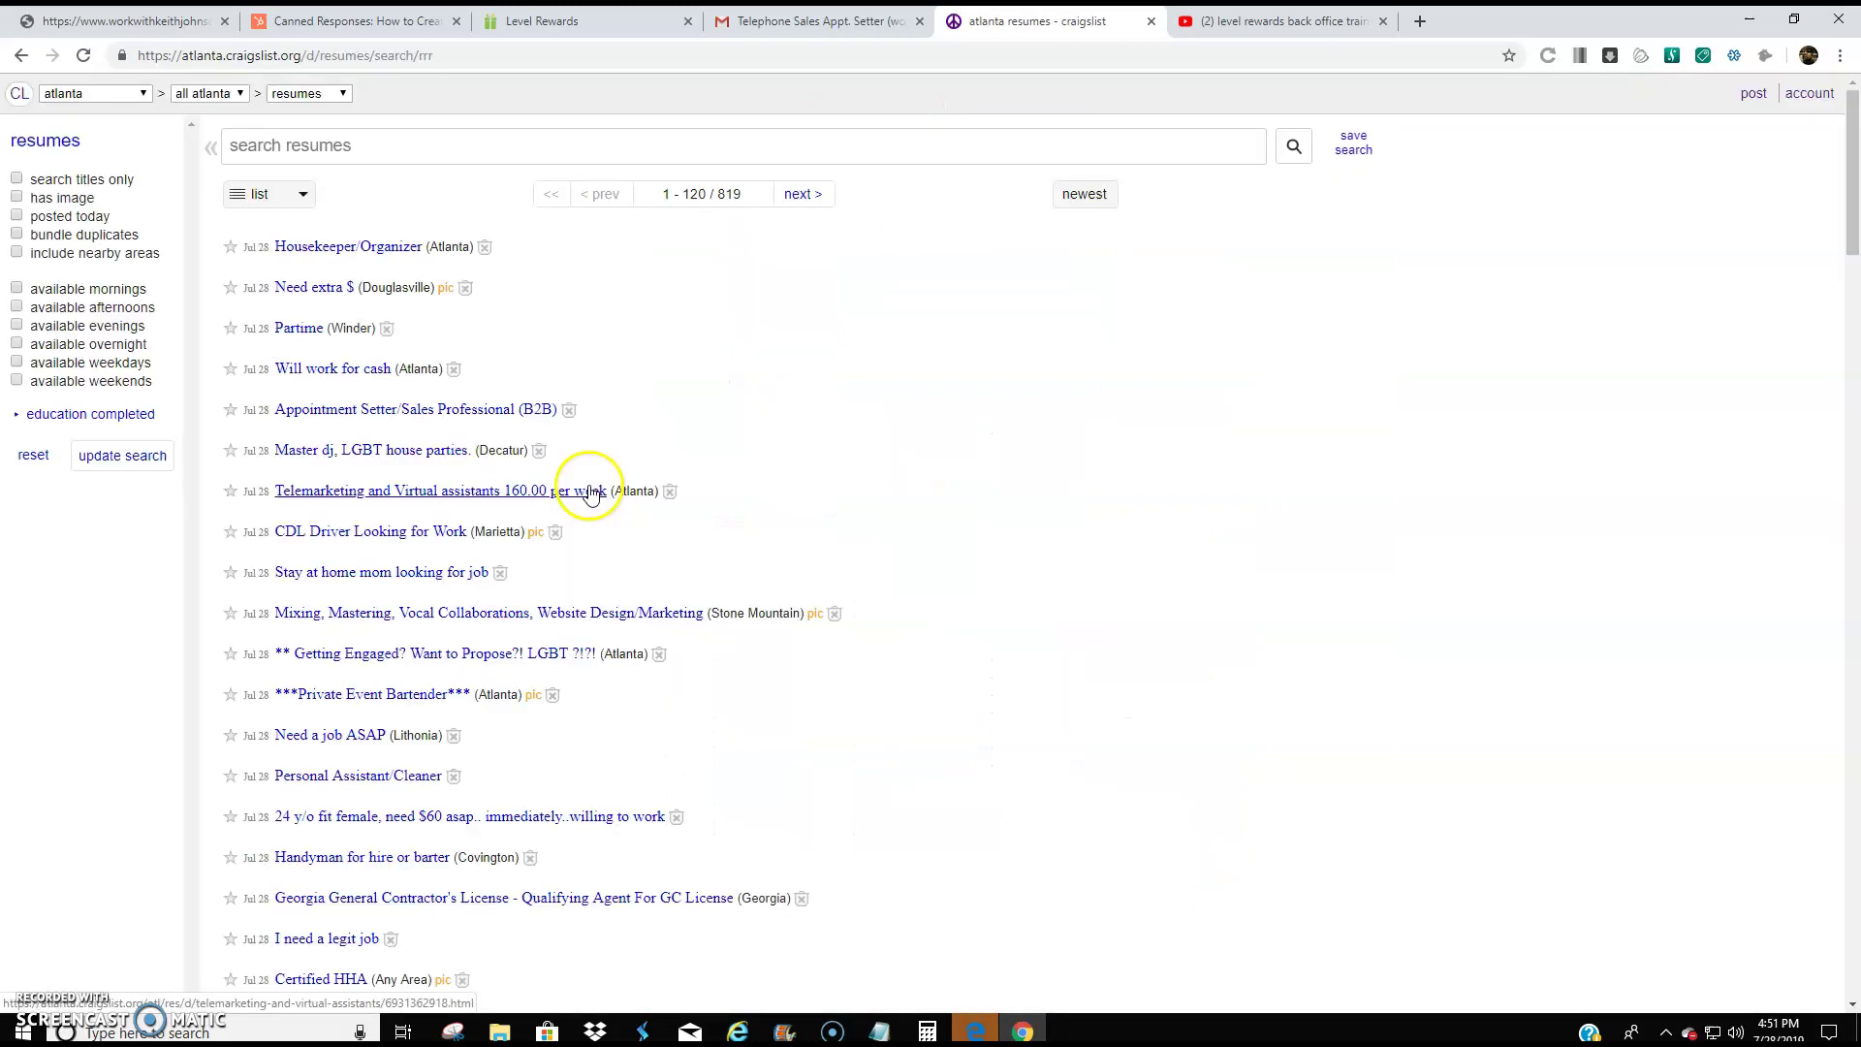
pyautogui.scroll(-2, 303, 230)
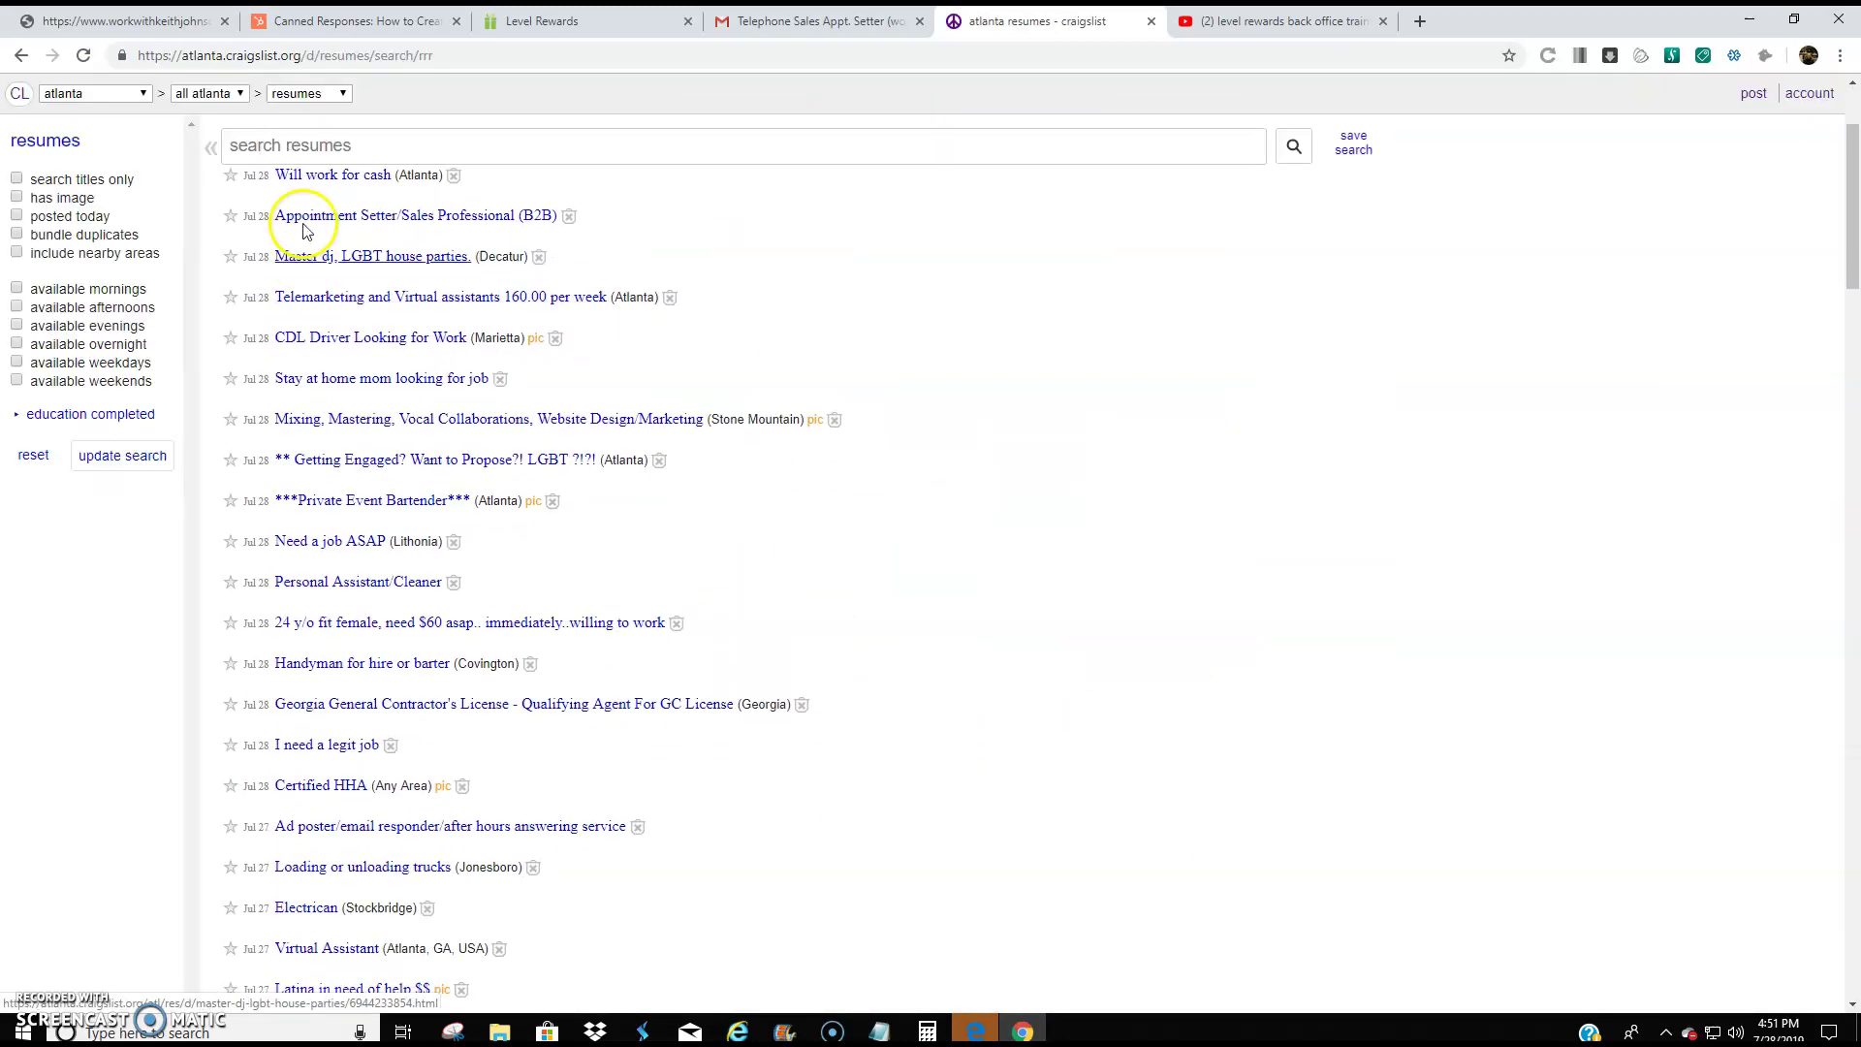
pyautogui.scroll(2, 302, 291)
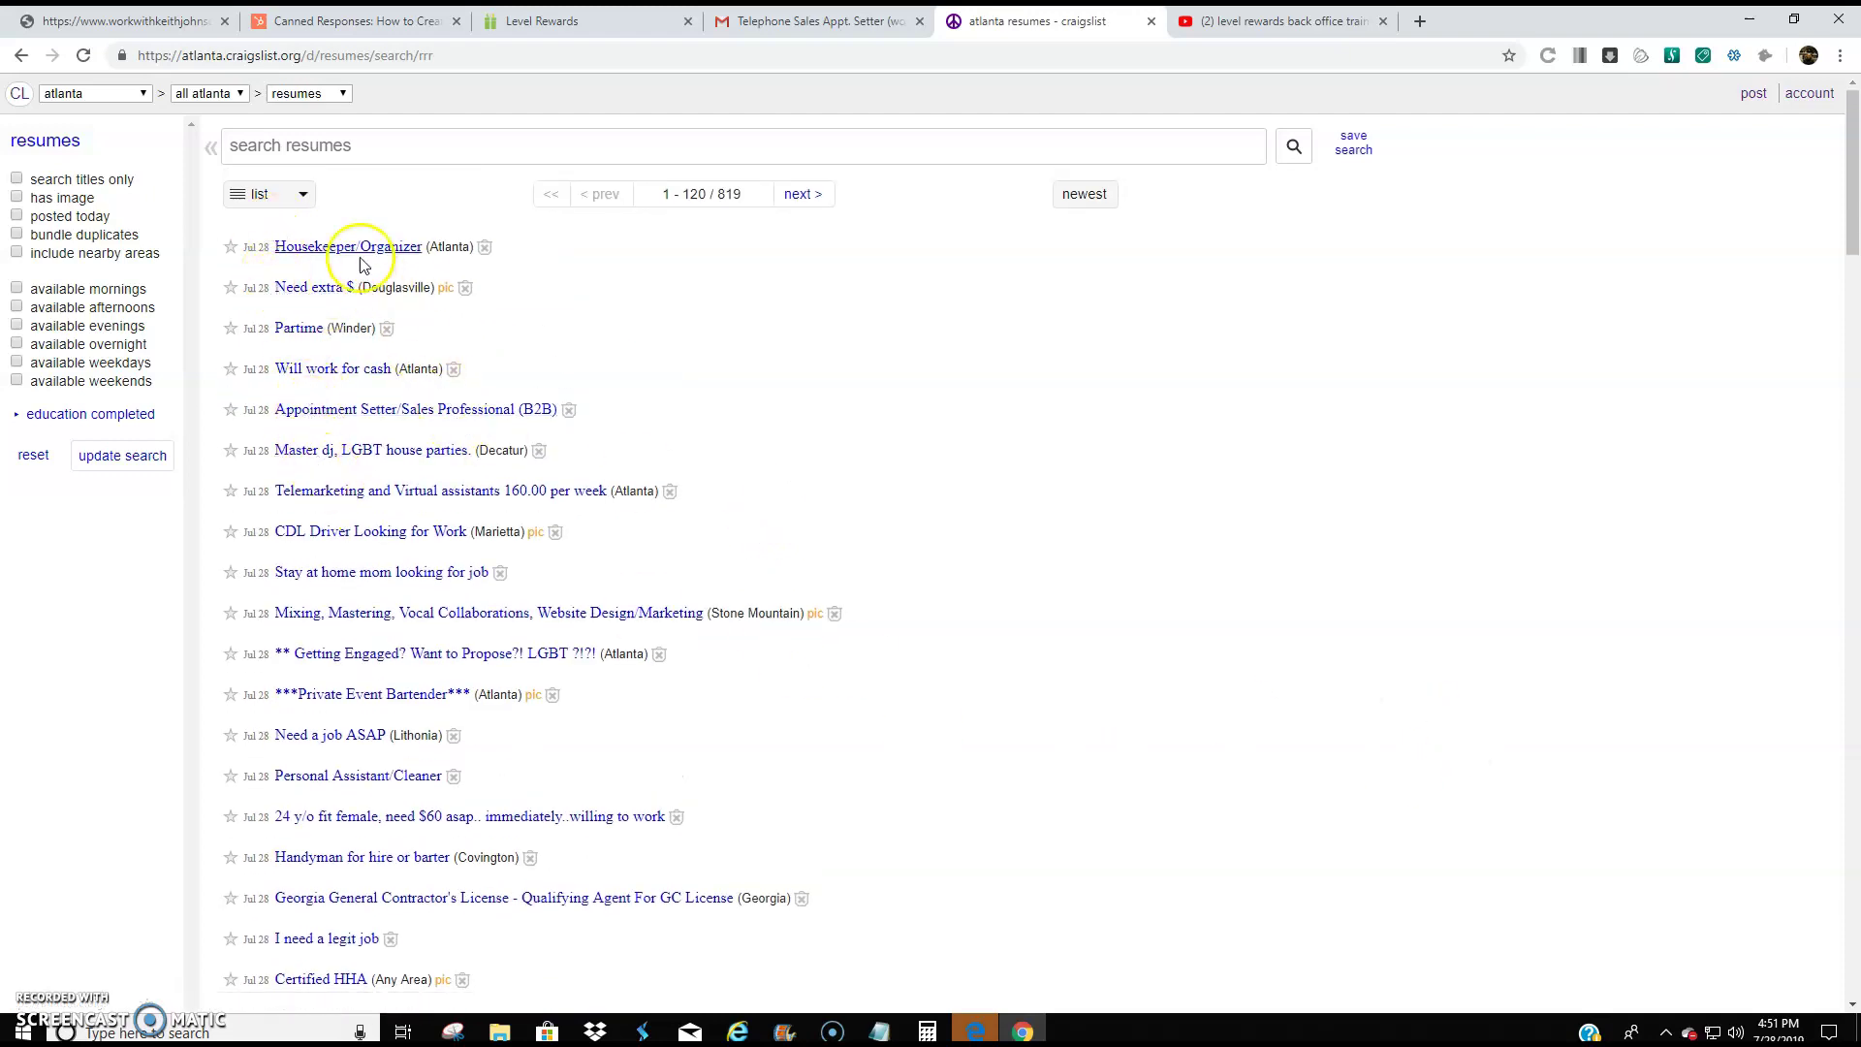
# Step: Skim the resumes, view the 'I need a legit job' post, then return to the list
pyautogui.scroll(-10, 368, 611)
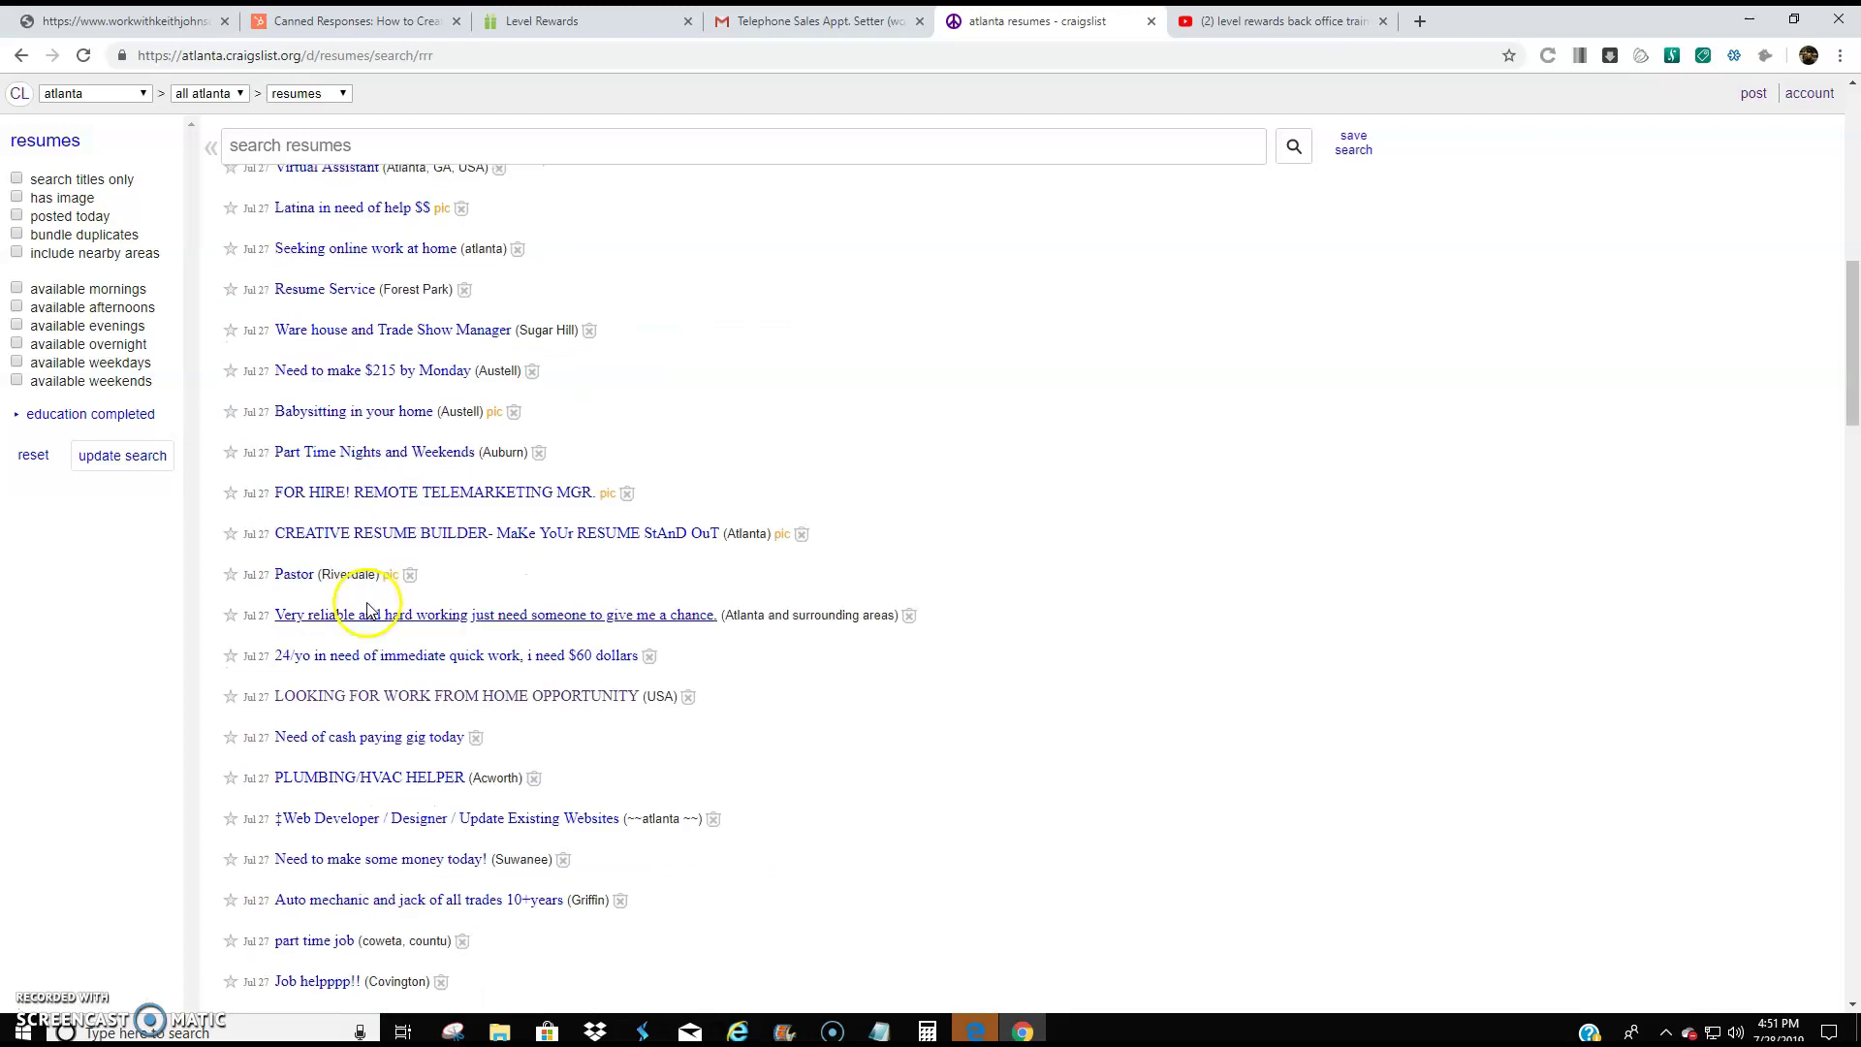
pyautogui.scroll(-15, 368, 610)
pyautogui.scroll(5, 385, 572)
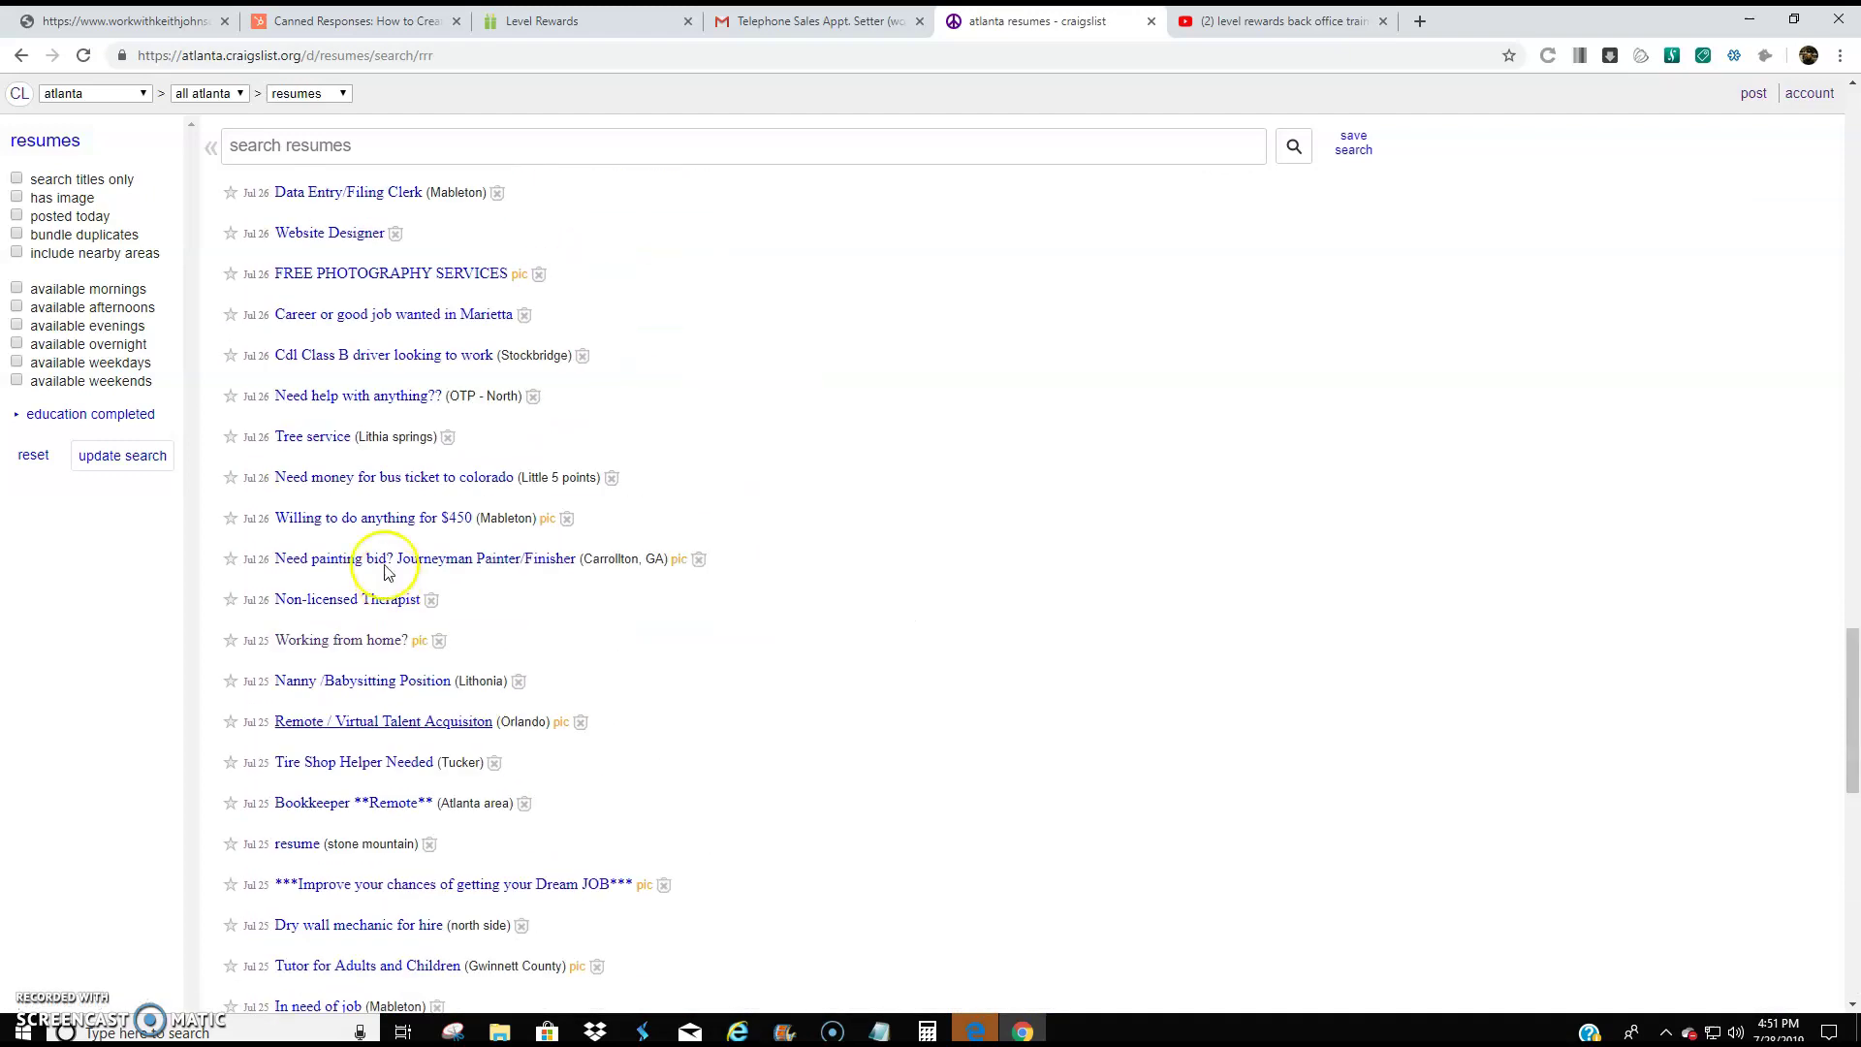
pyautogui.scroll(20, 385, 572)
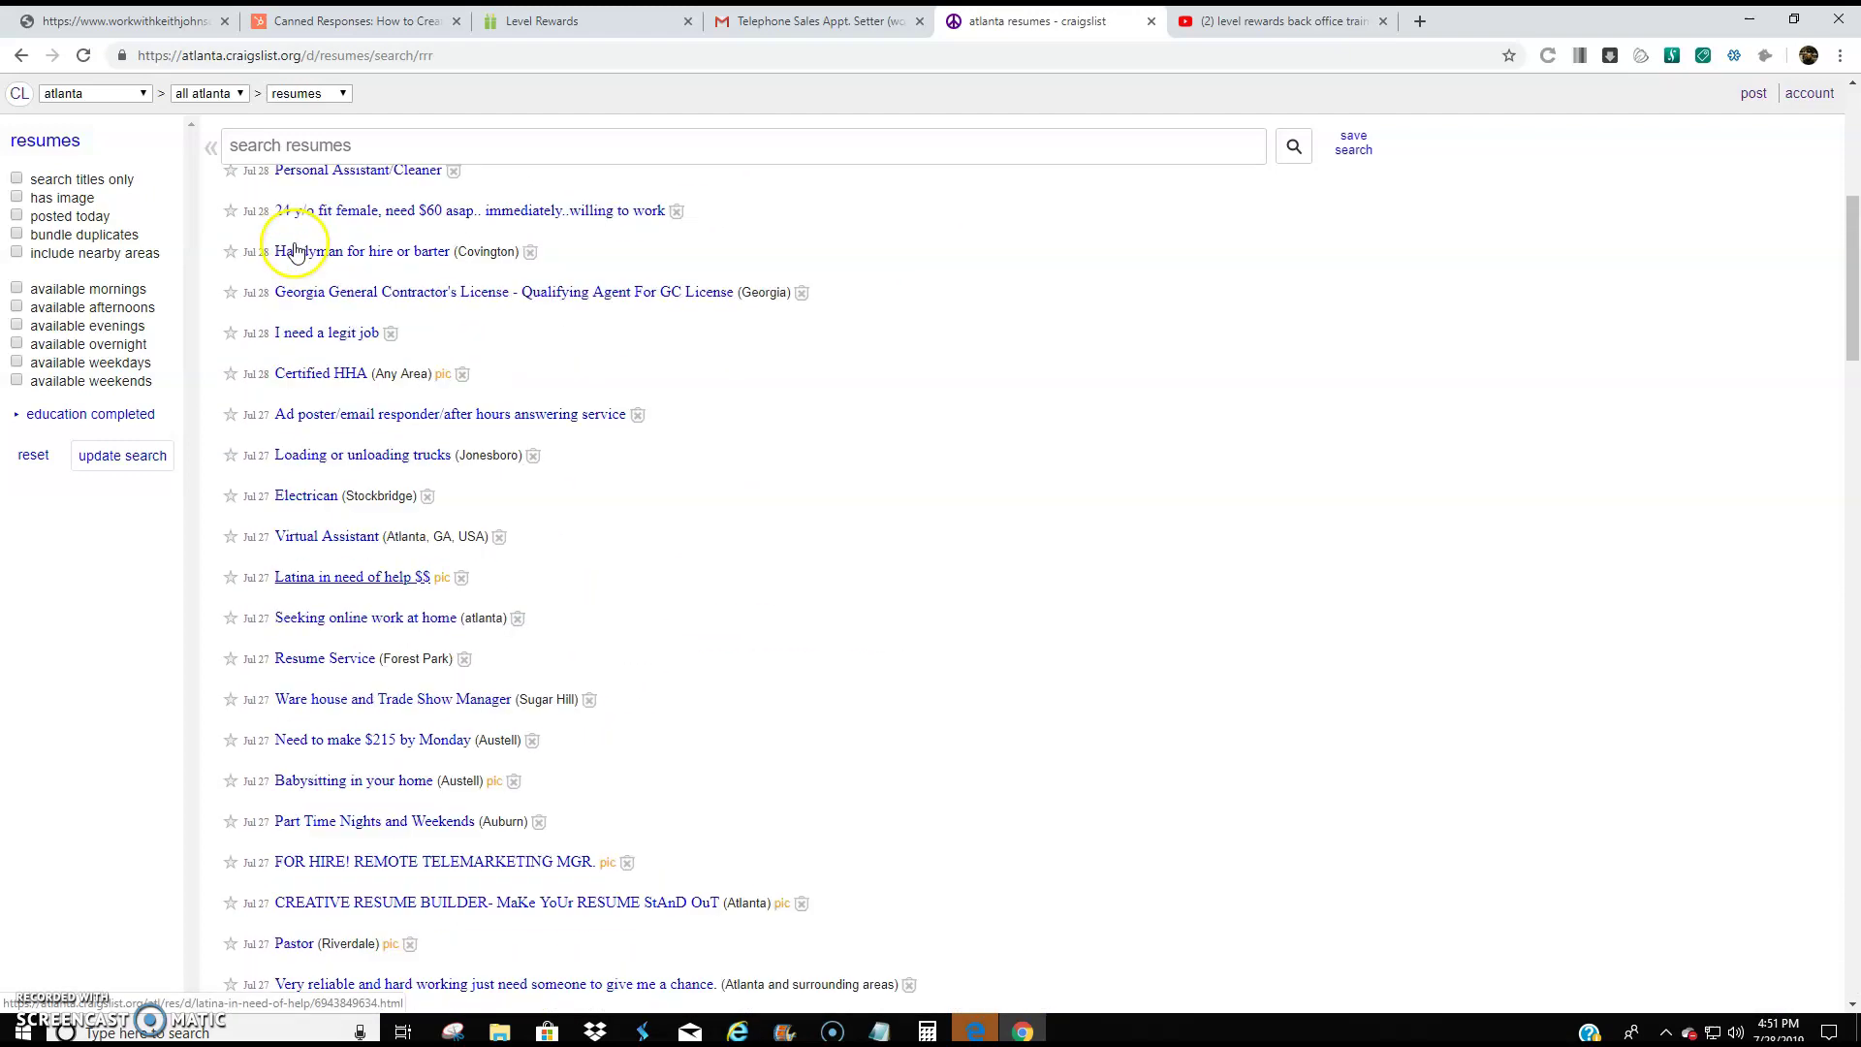
pyautogui.scroll(6, 295, 252)
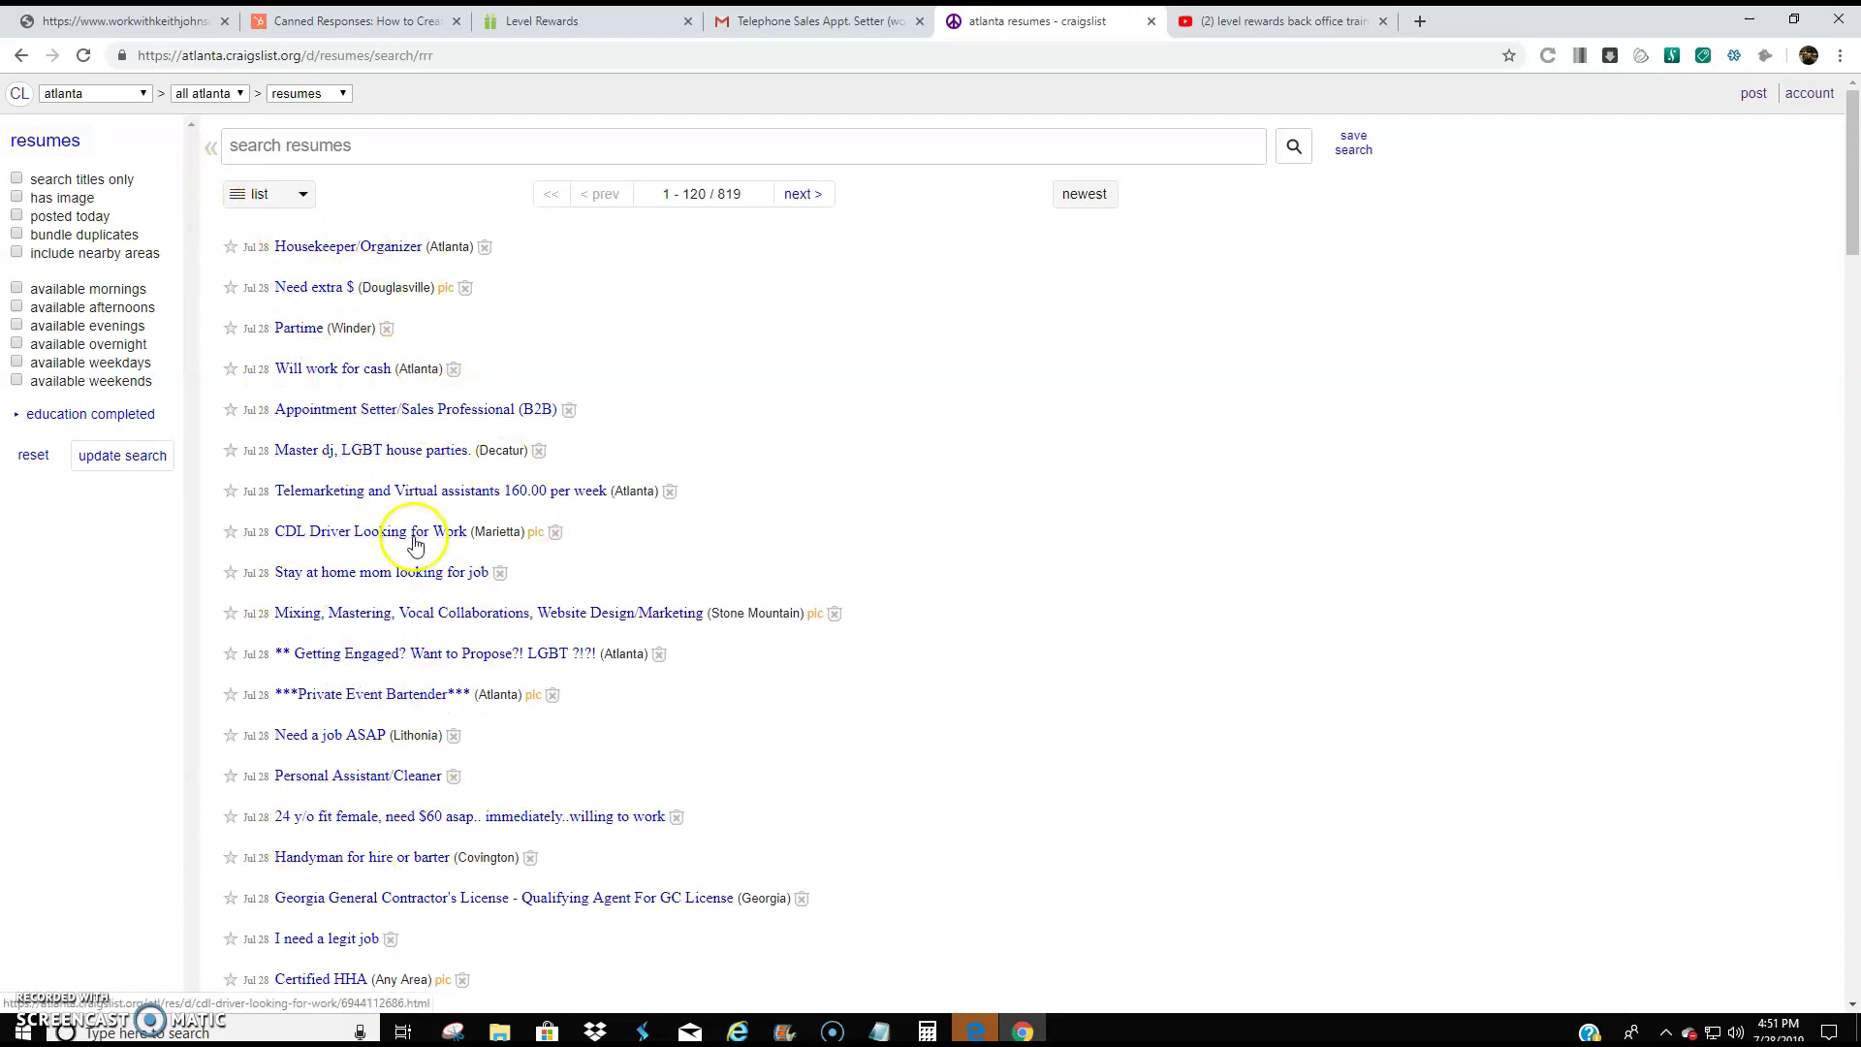
pyautogui.scroll(-1, 553, 644)
pyautogui.click(327, 841)
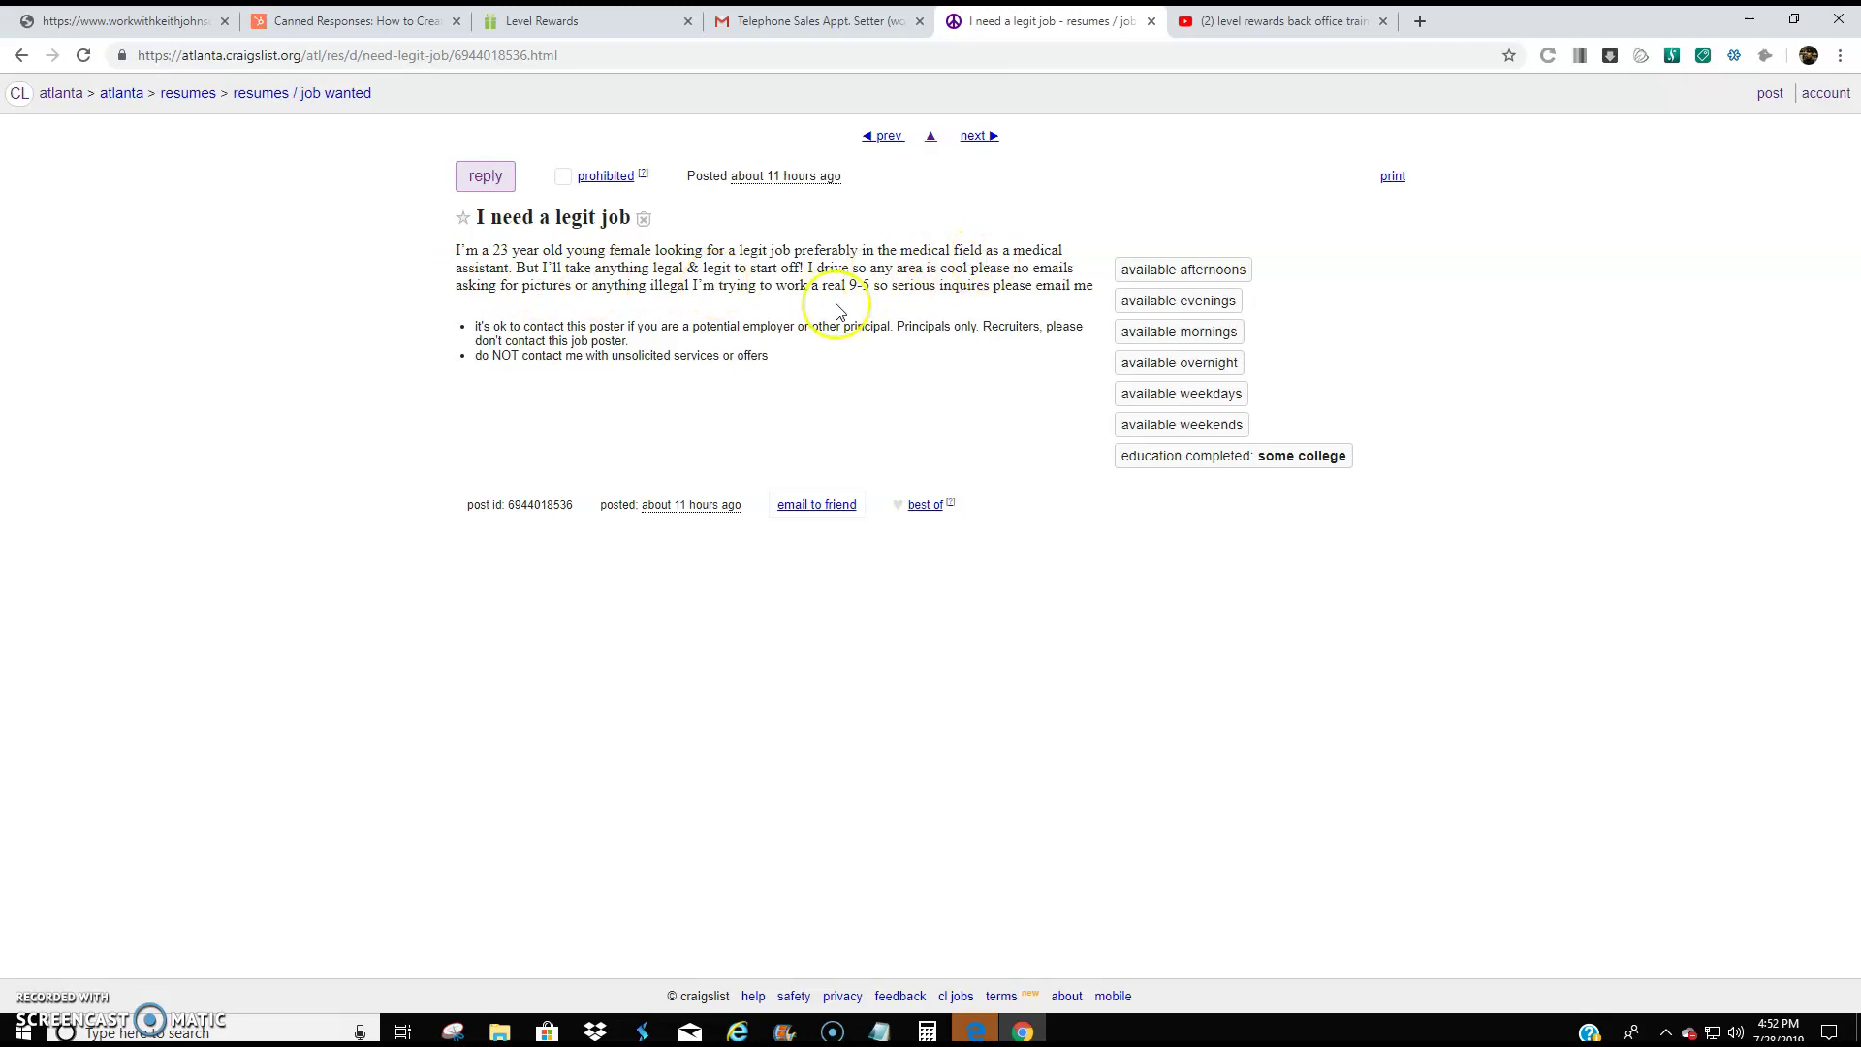
pyautogui.click(19, 55)
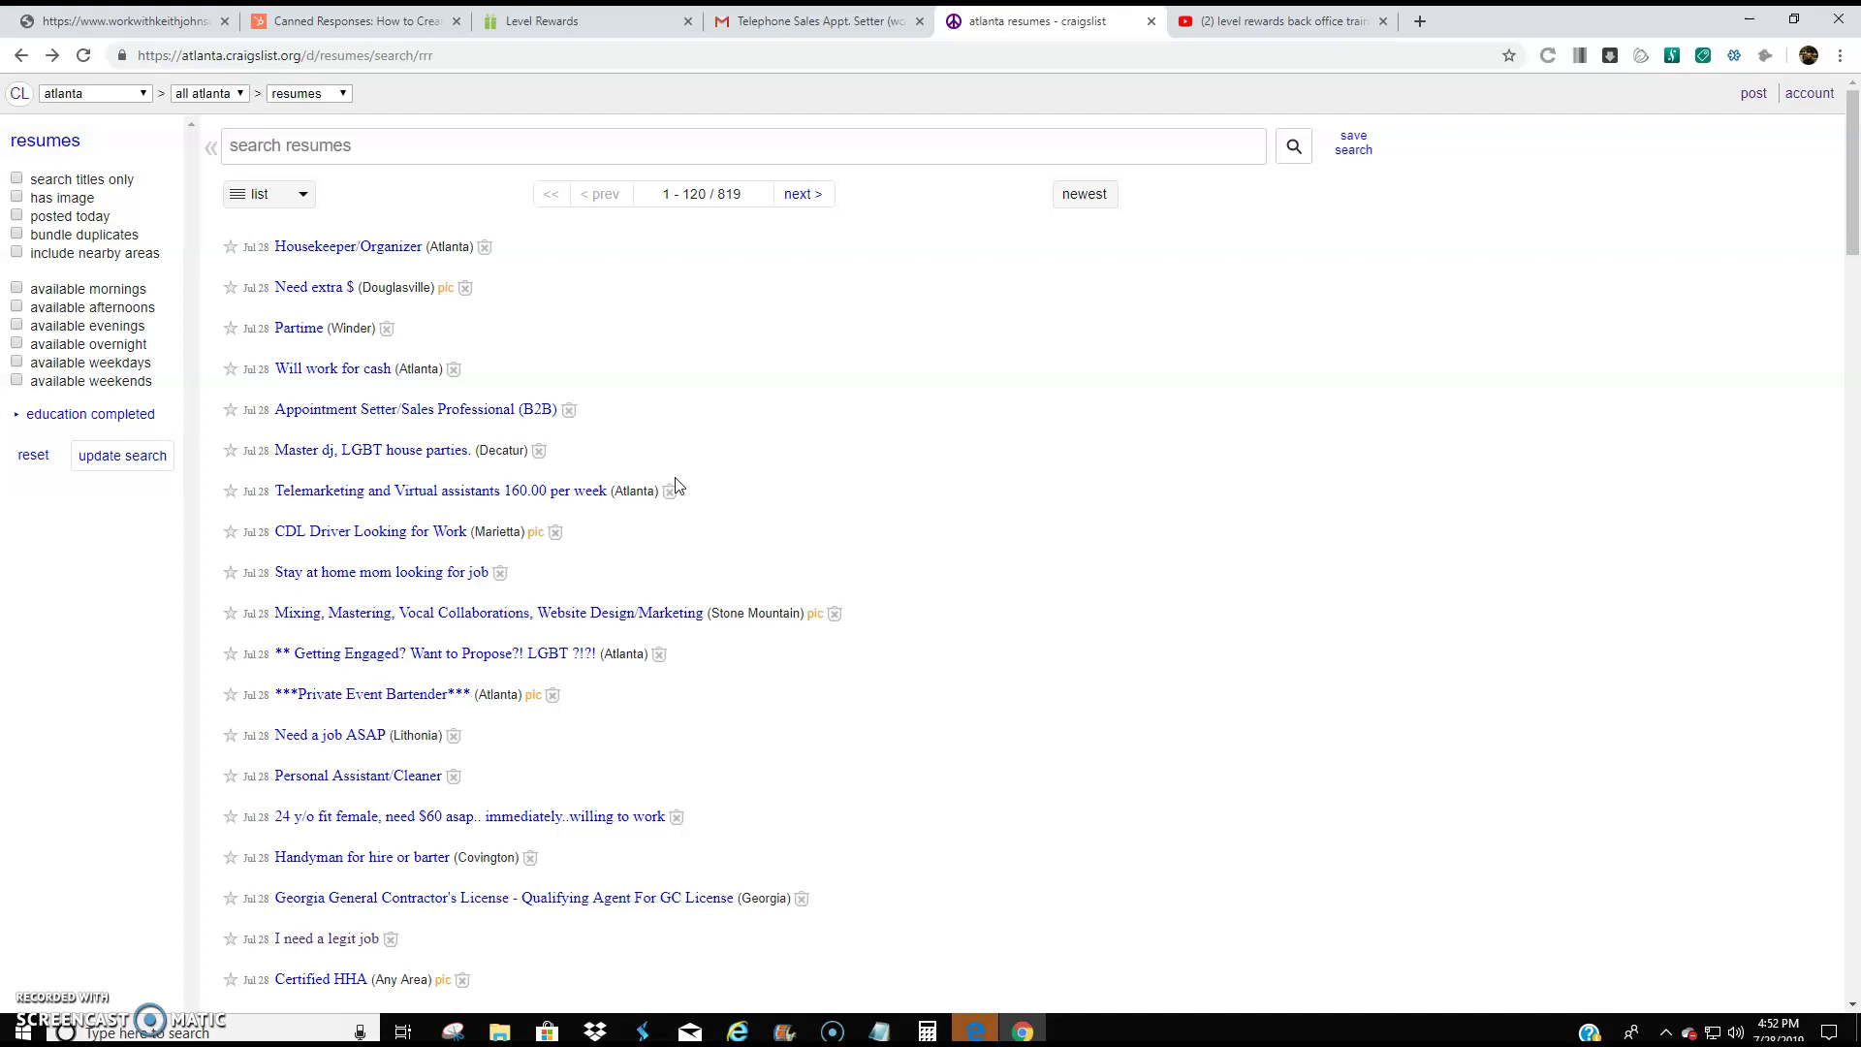
# Step: Search the Atlanta resumes for 'work from home', leaving 52 matching posts
pyautogui.click(348, 131)
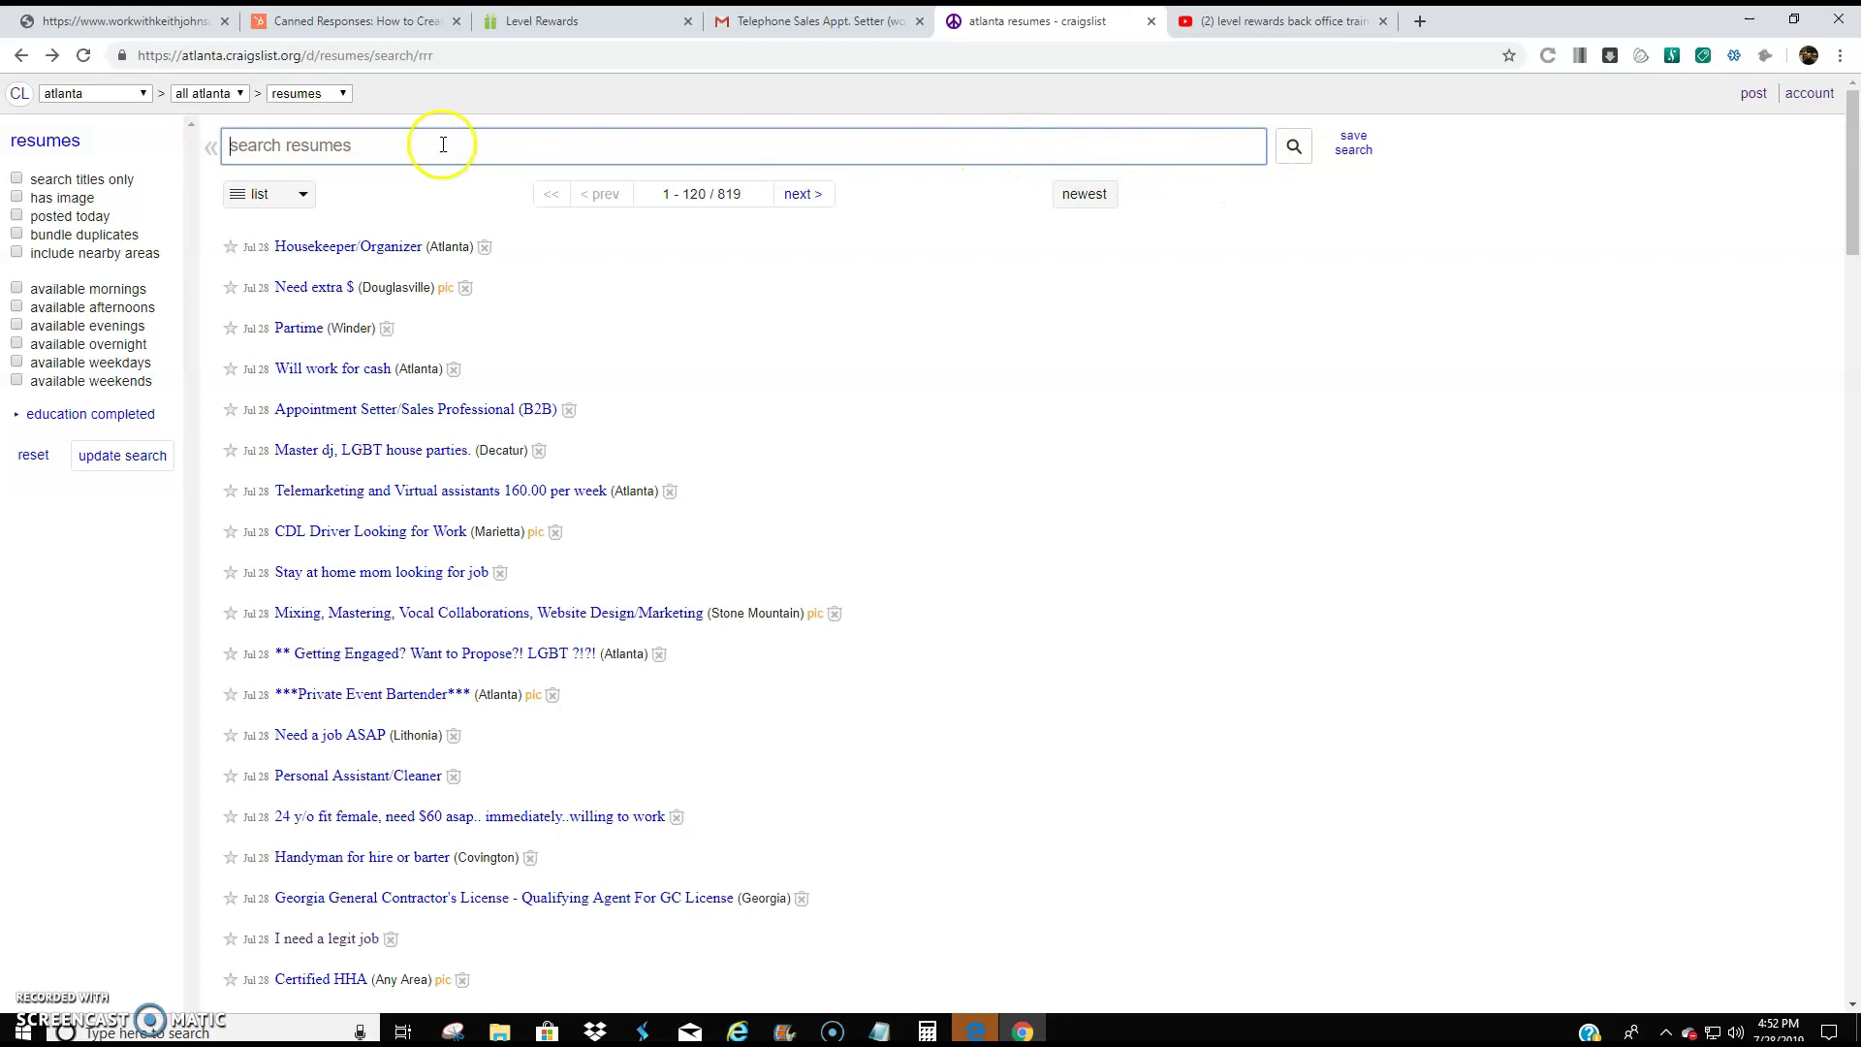
pyautogui.write('work from home')
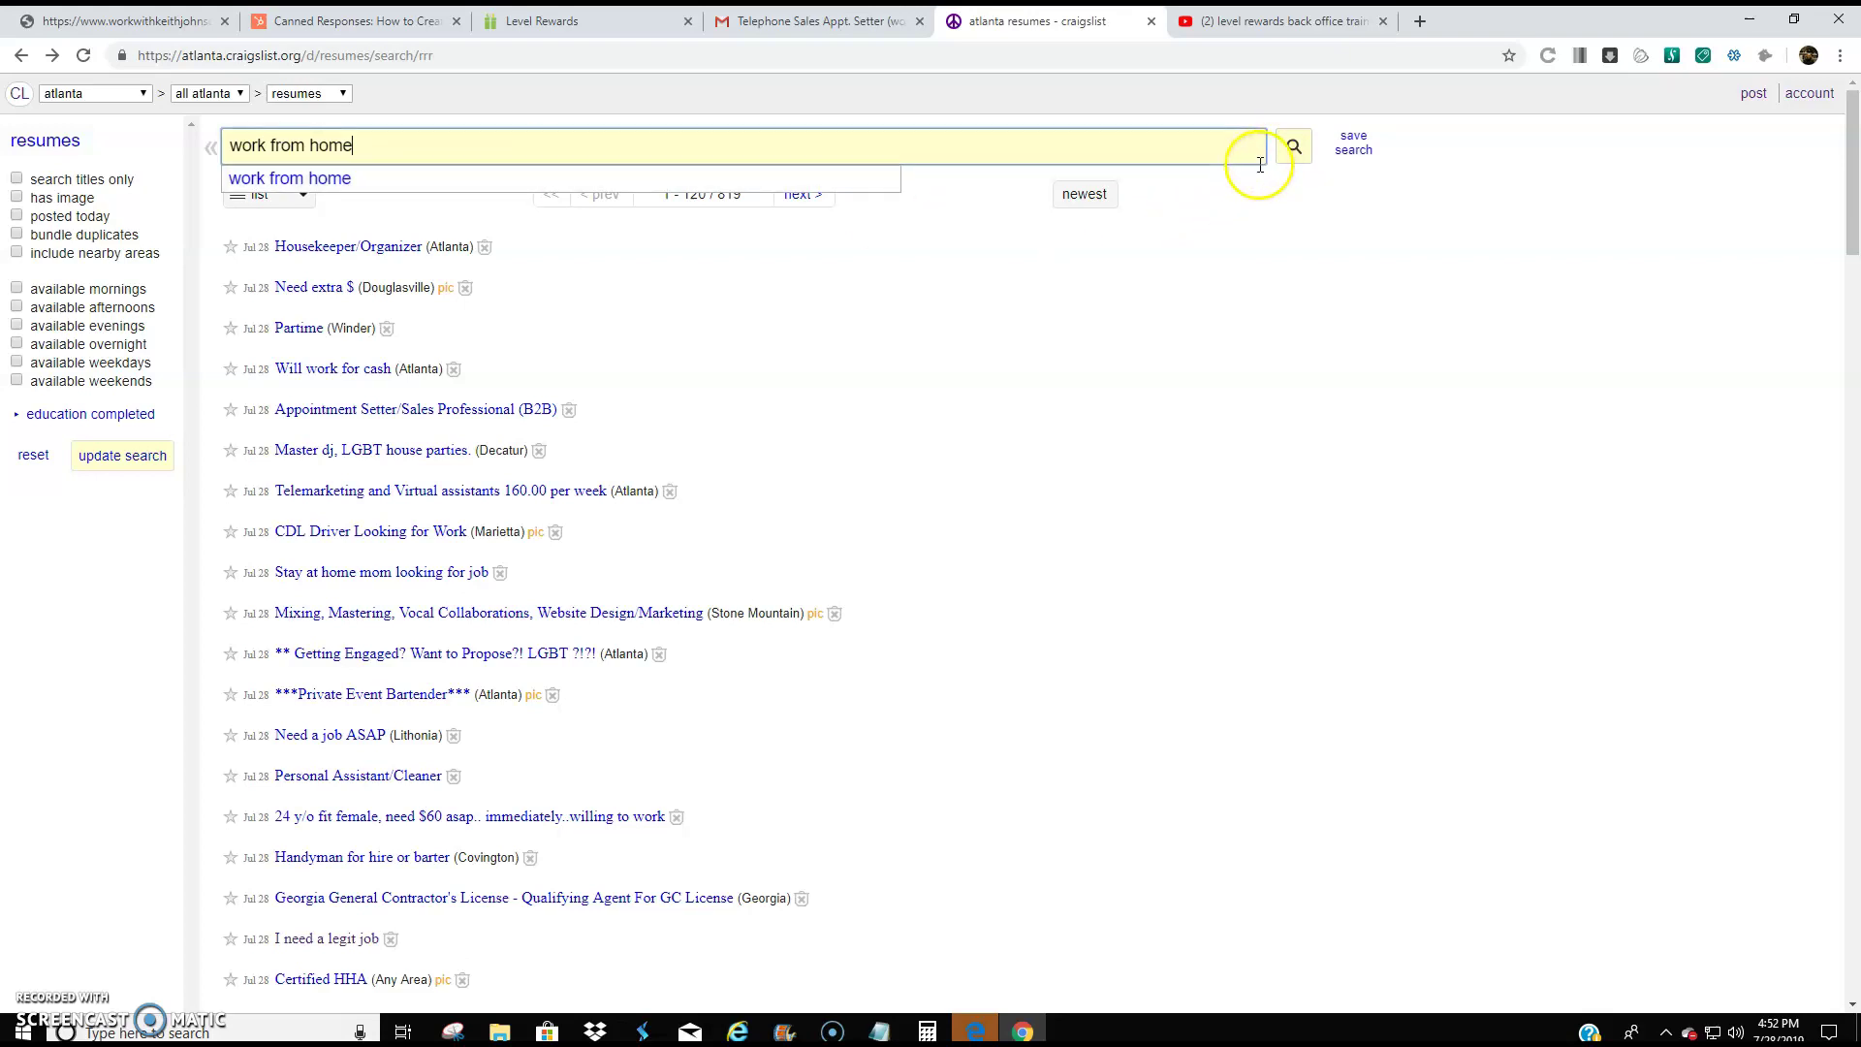
pyautogui.click(1294, 146)
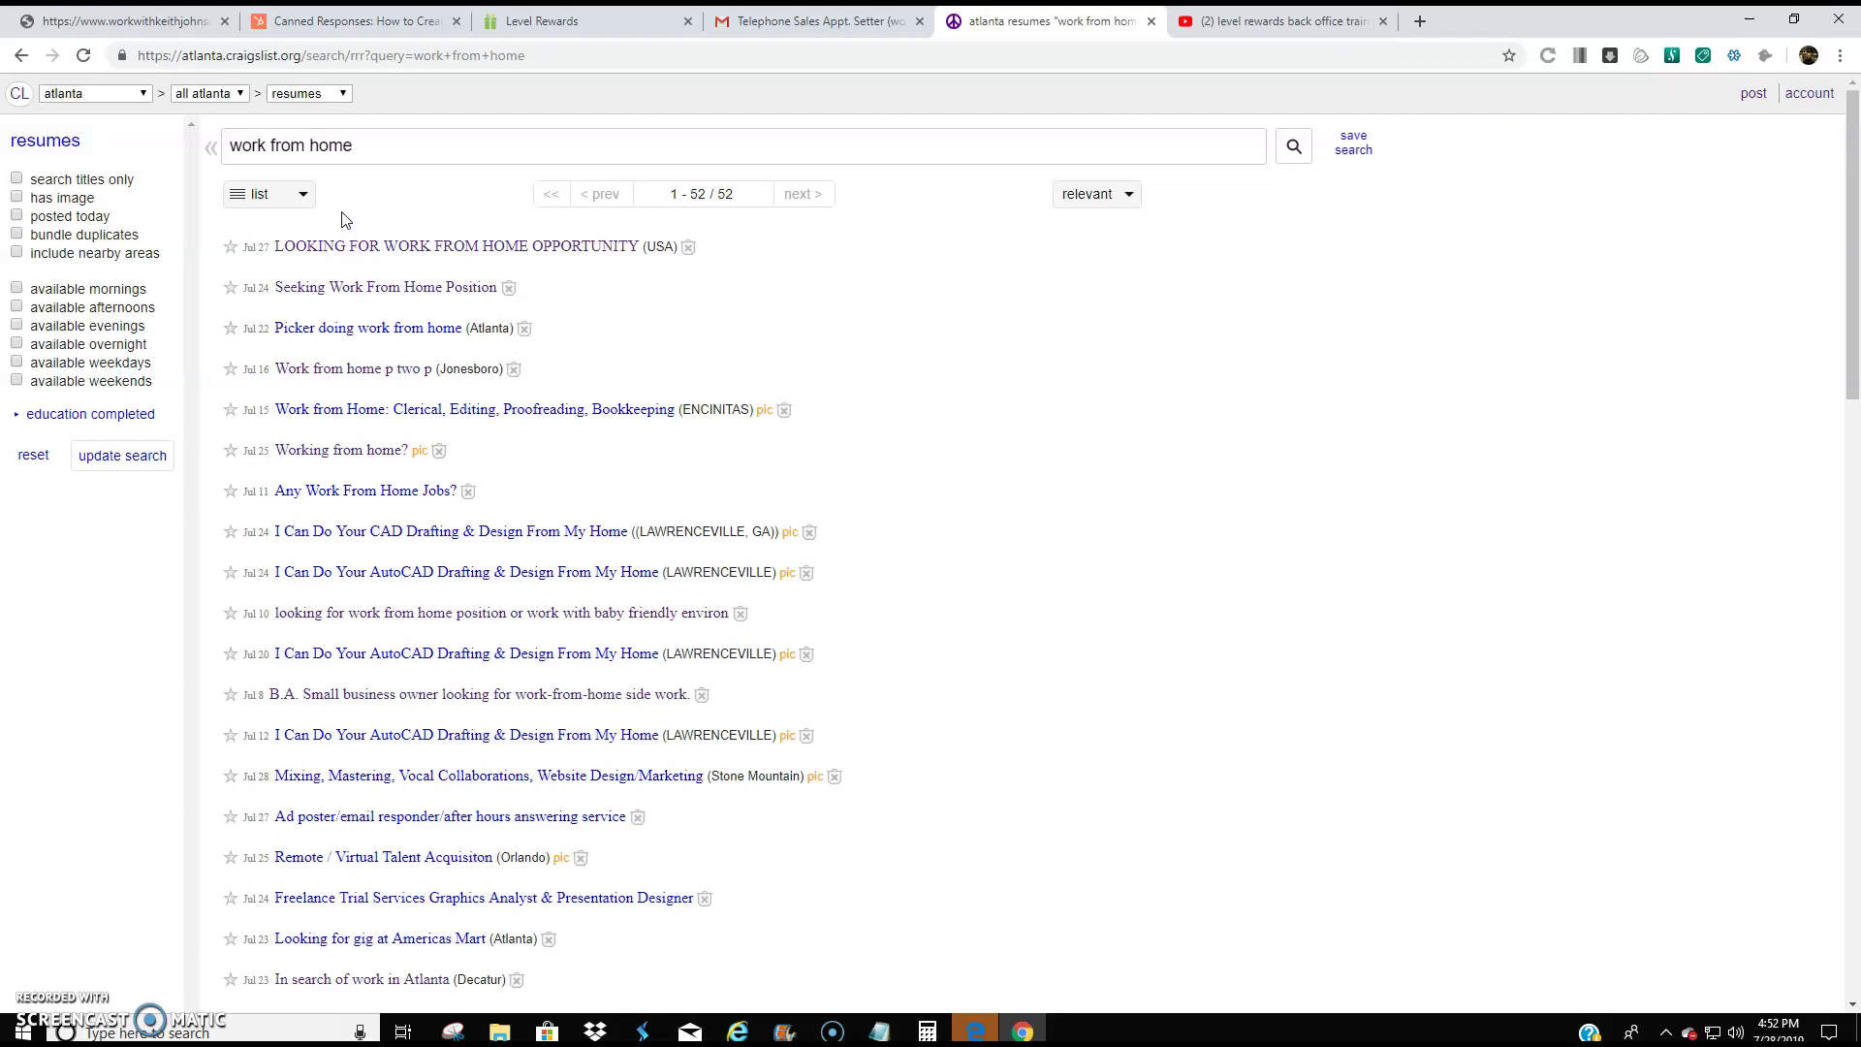
# Step: Open the 'LOOKING FOR WORK FROM HOME OPPORTUNITY' resume and start a Gmail reply to its poster
pyautogui.click(552, 146)
pyautogui.click(405, 248)
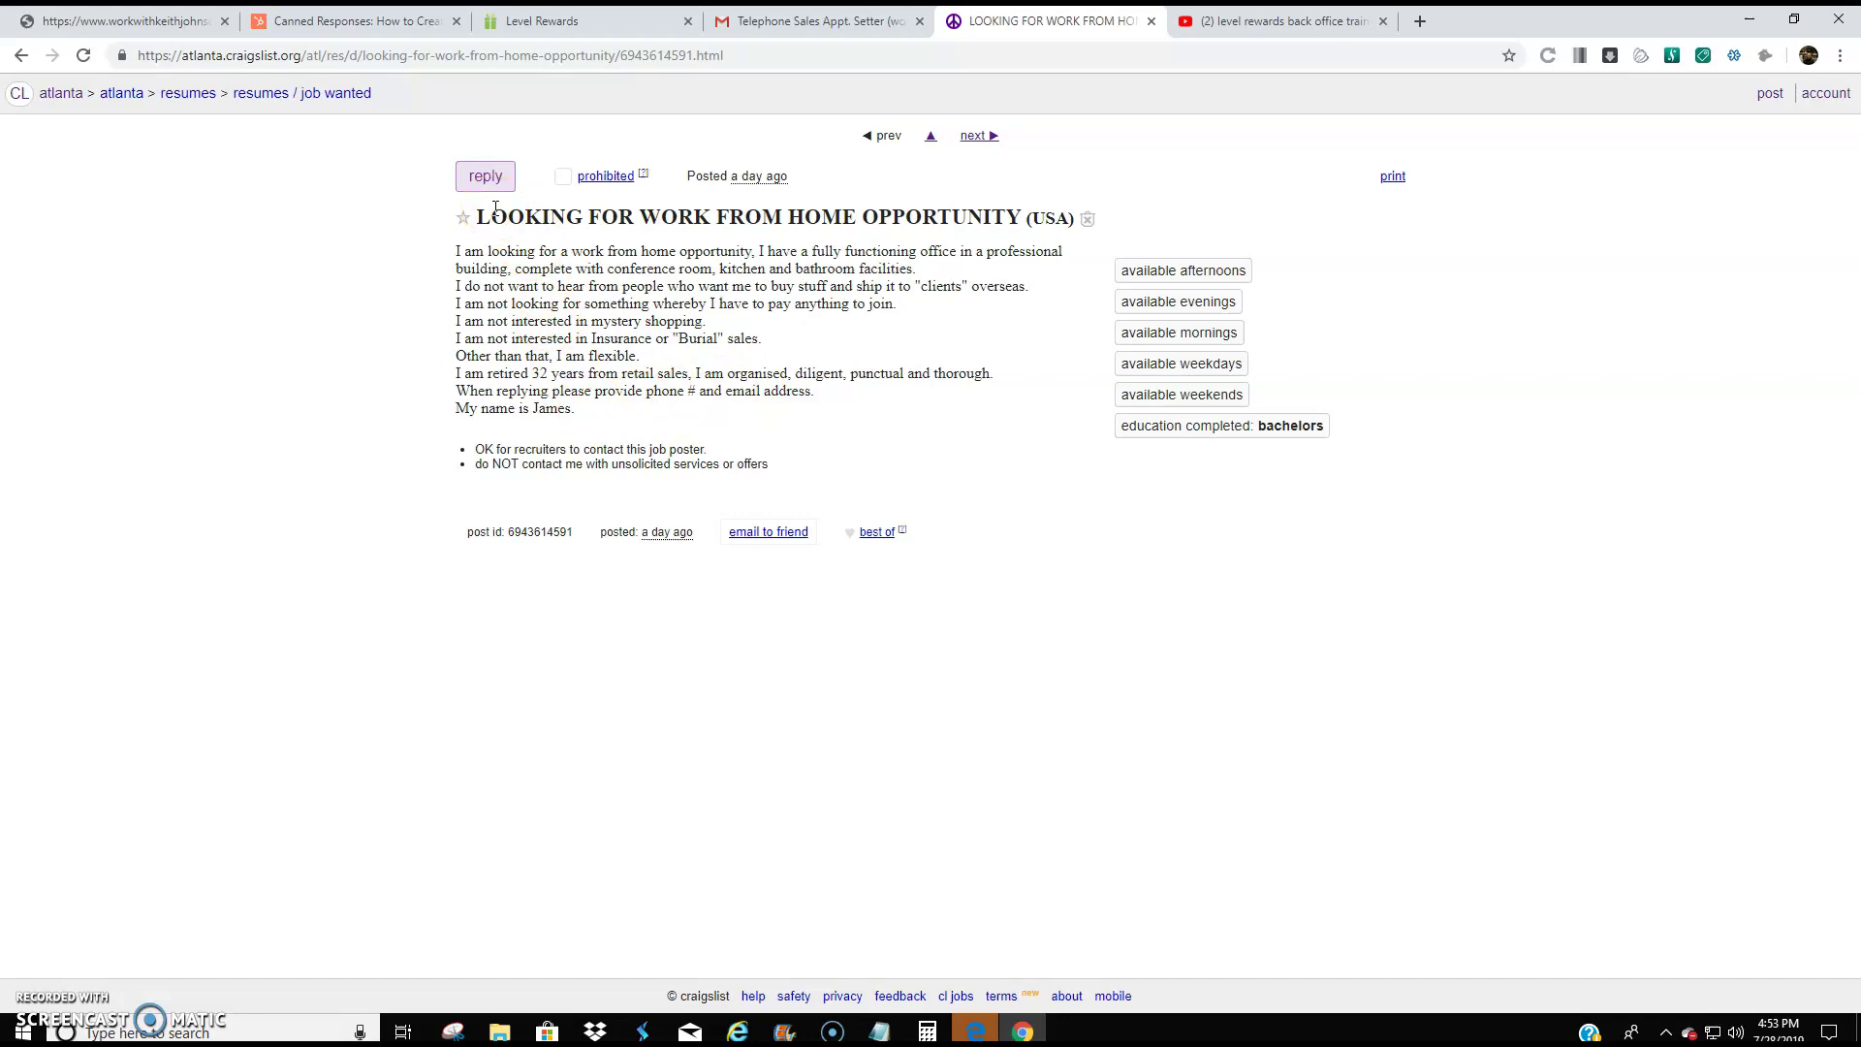
pyautogui.click(504, 184)
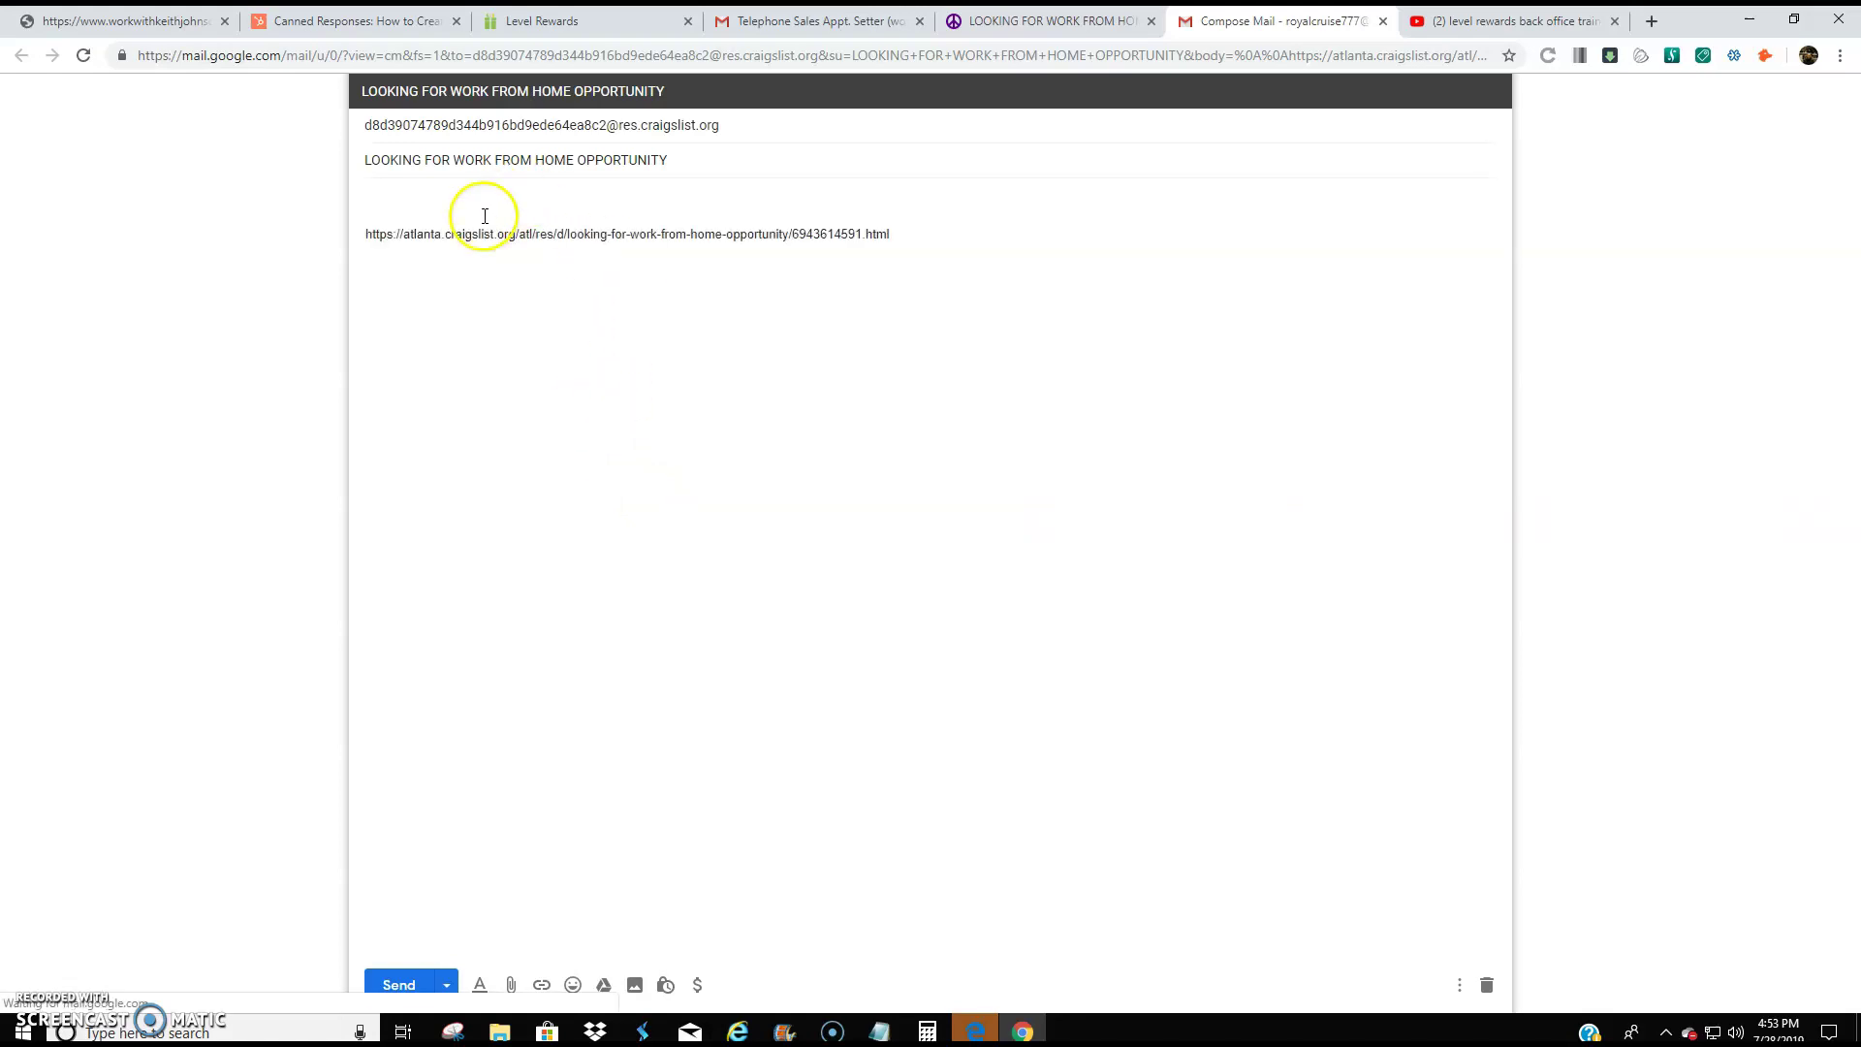
# Step: Write the reply body: a greeting, an opportunity sentence and your website address
pyautogui.click(467, 196)
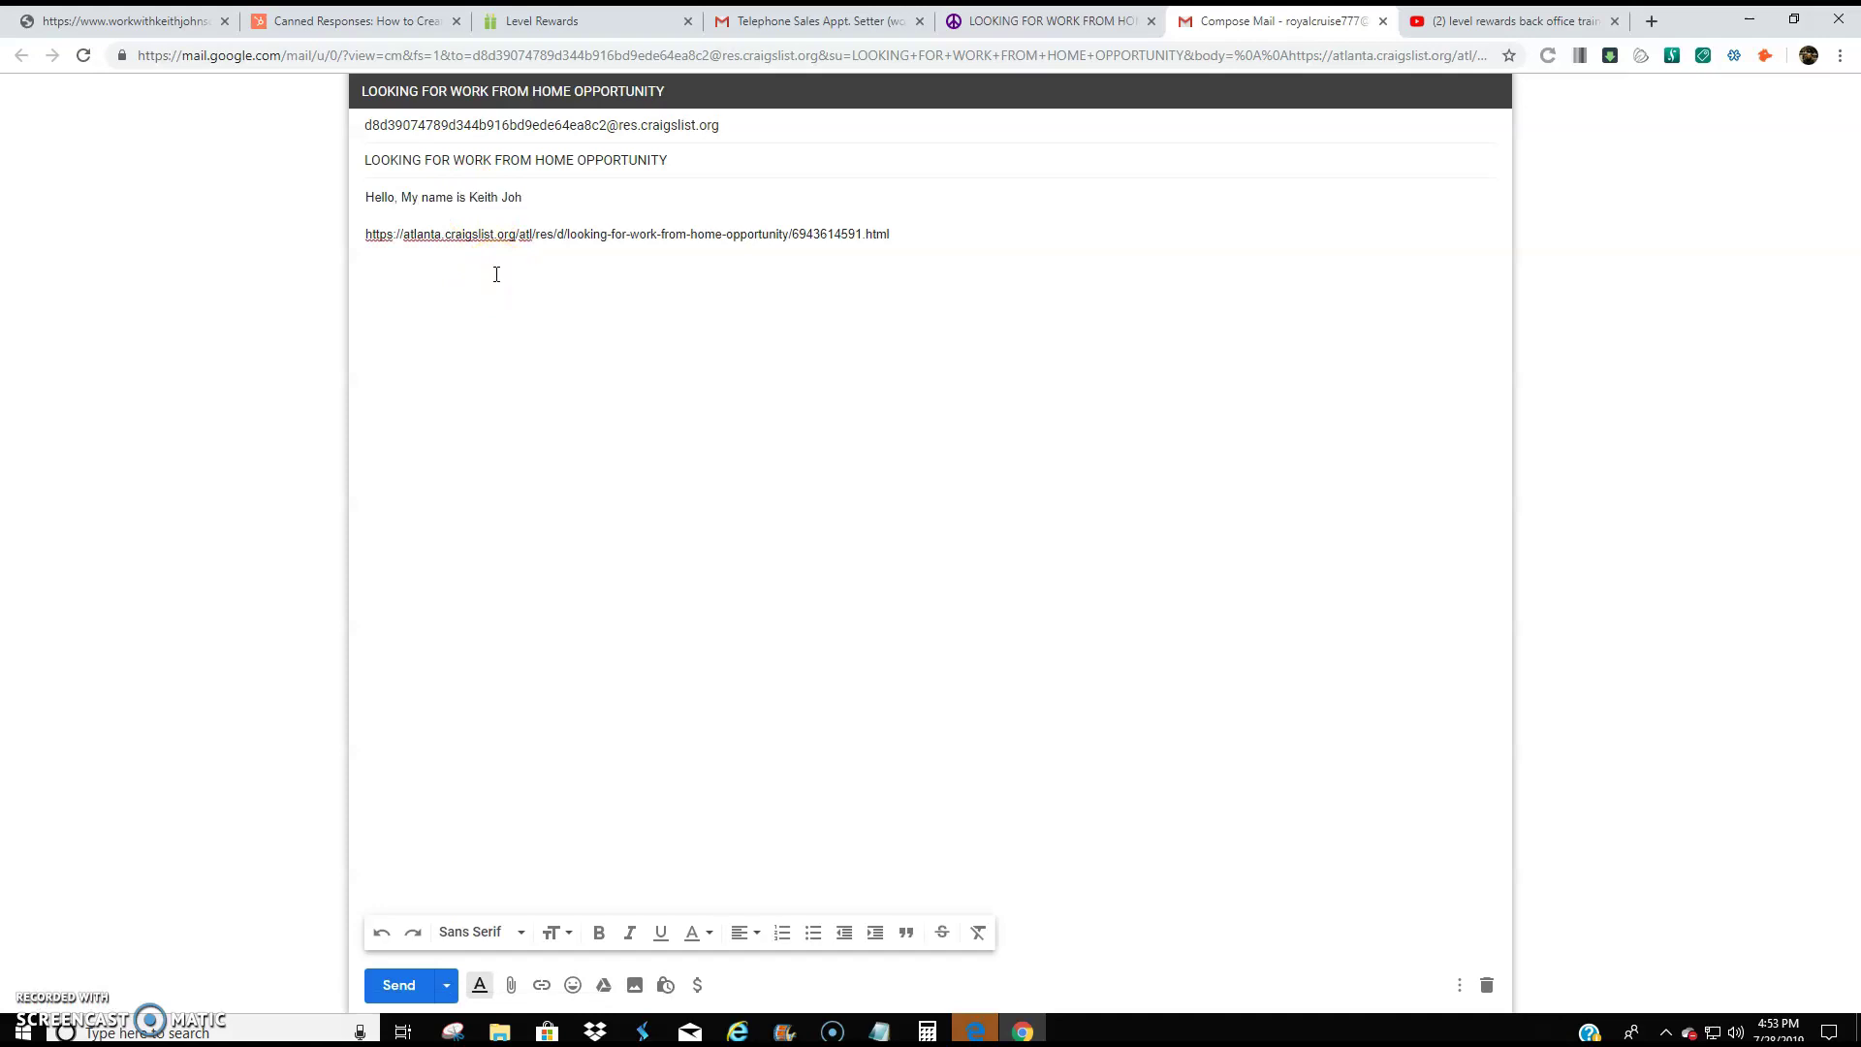
pyautogui.write('.')
pyautogui.press('Return')
pyautogui.press('Return')
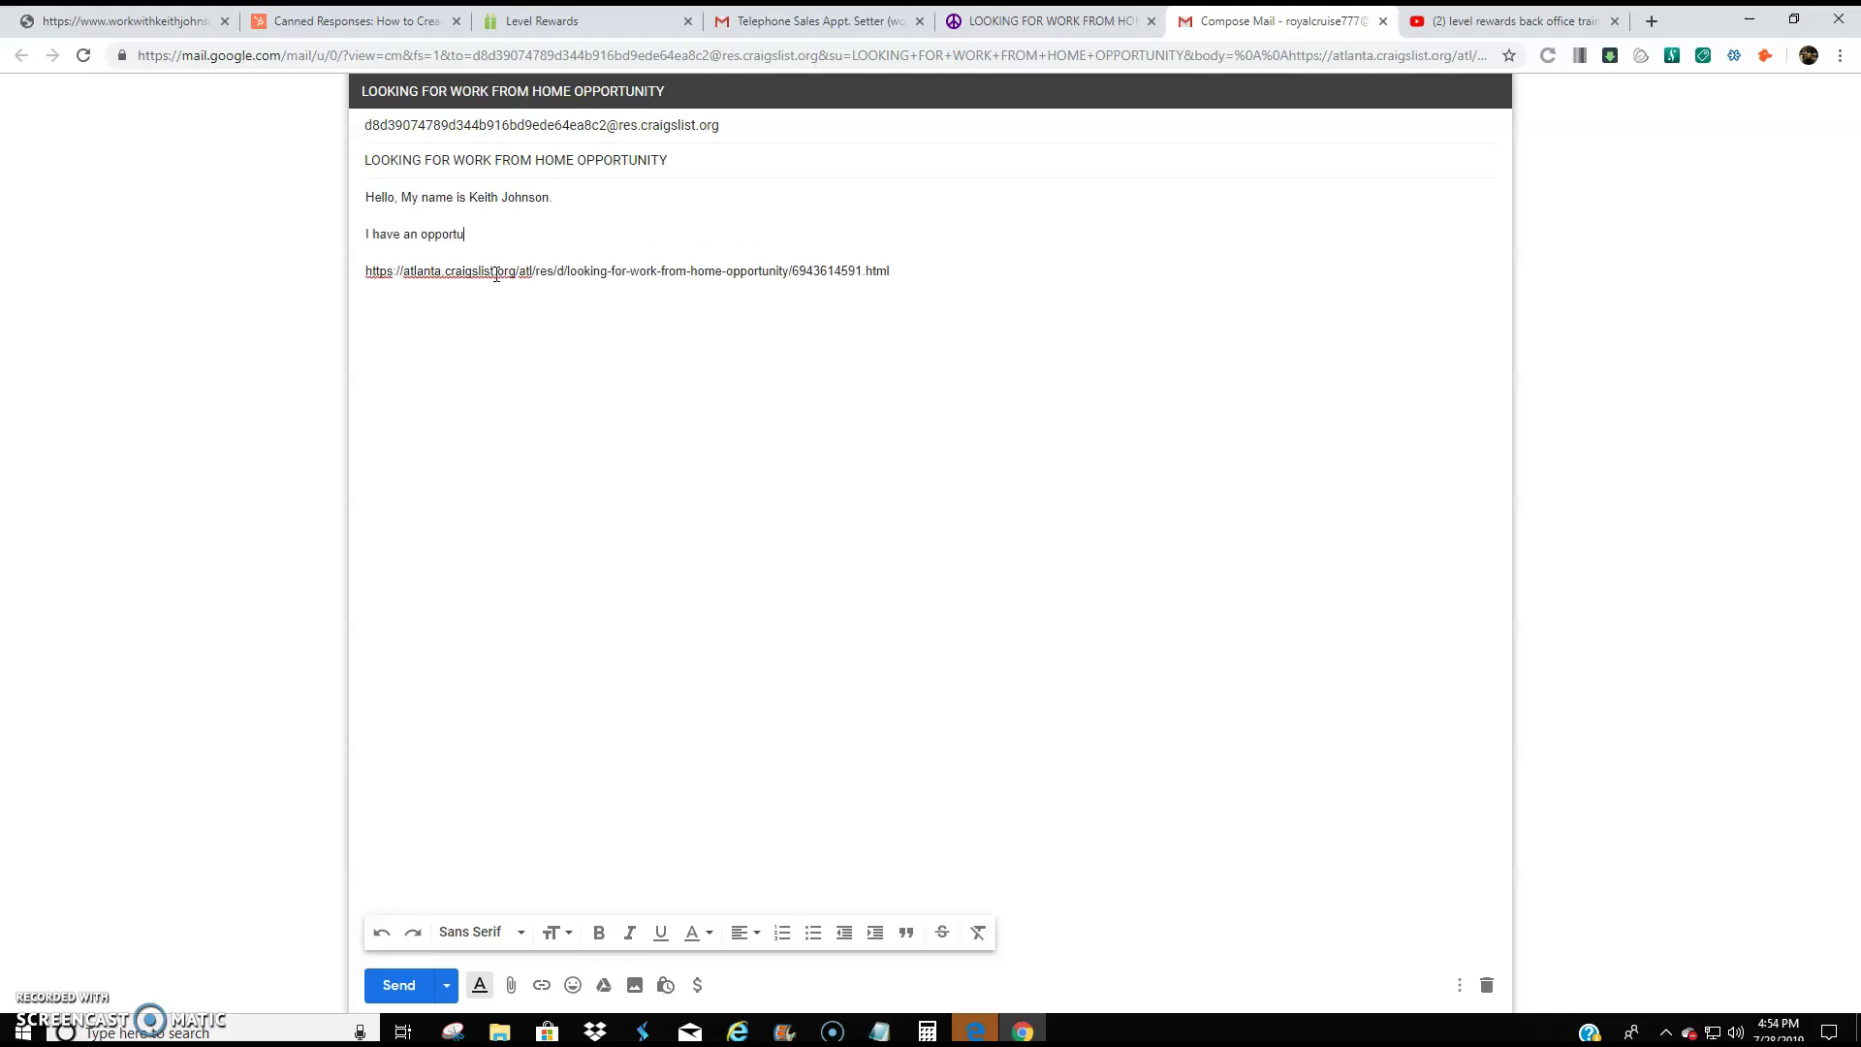
pyautogui.write('I have an opportunity tgha')
pyautogui.write(' y')
pyautogui.press('Return')
pyautogui.press('Return')
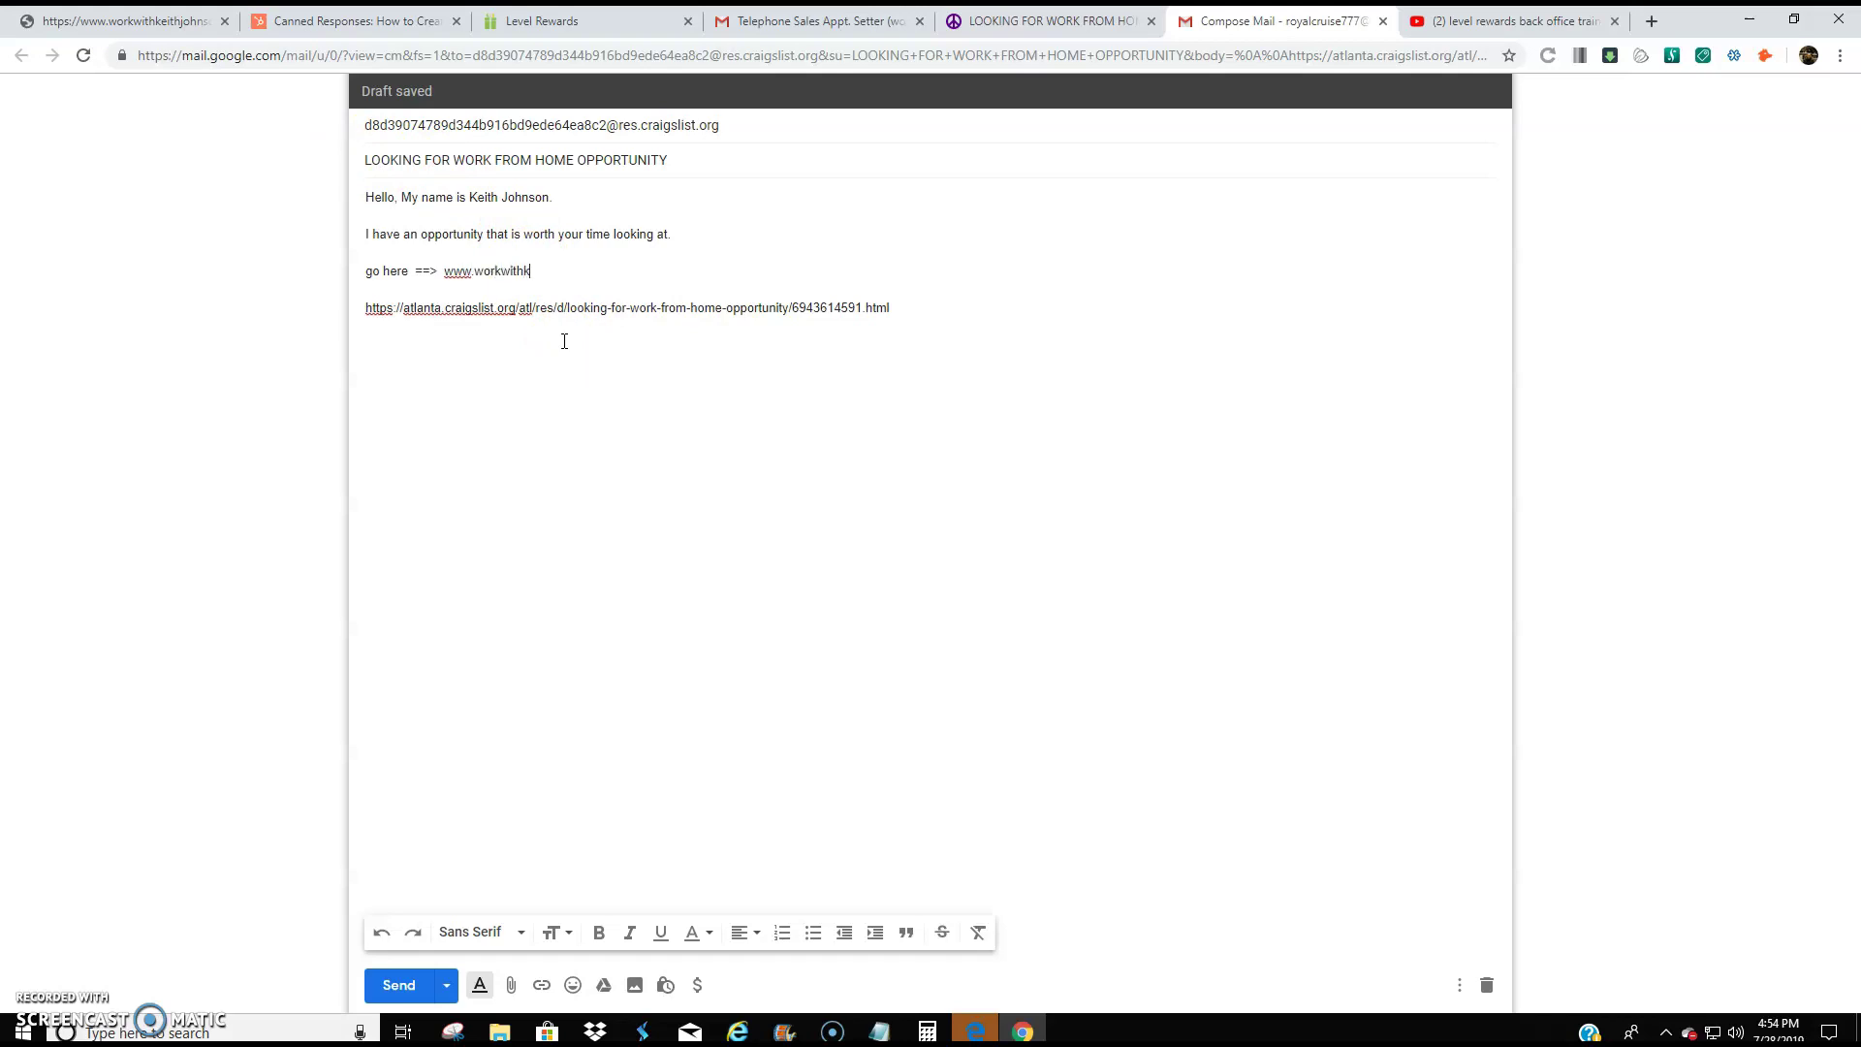
pyautogui.write('johns')
pyautogui.press('BackSpace')
pyautogui.press('BackSpace')
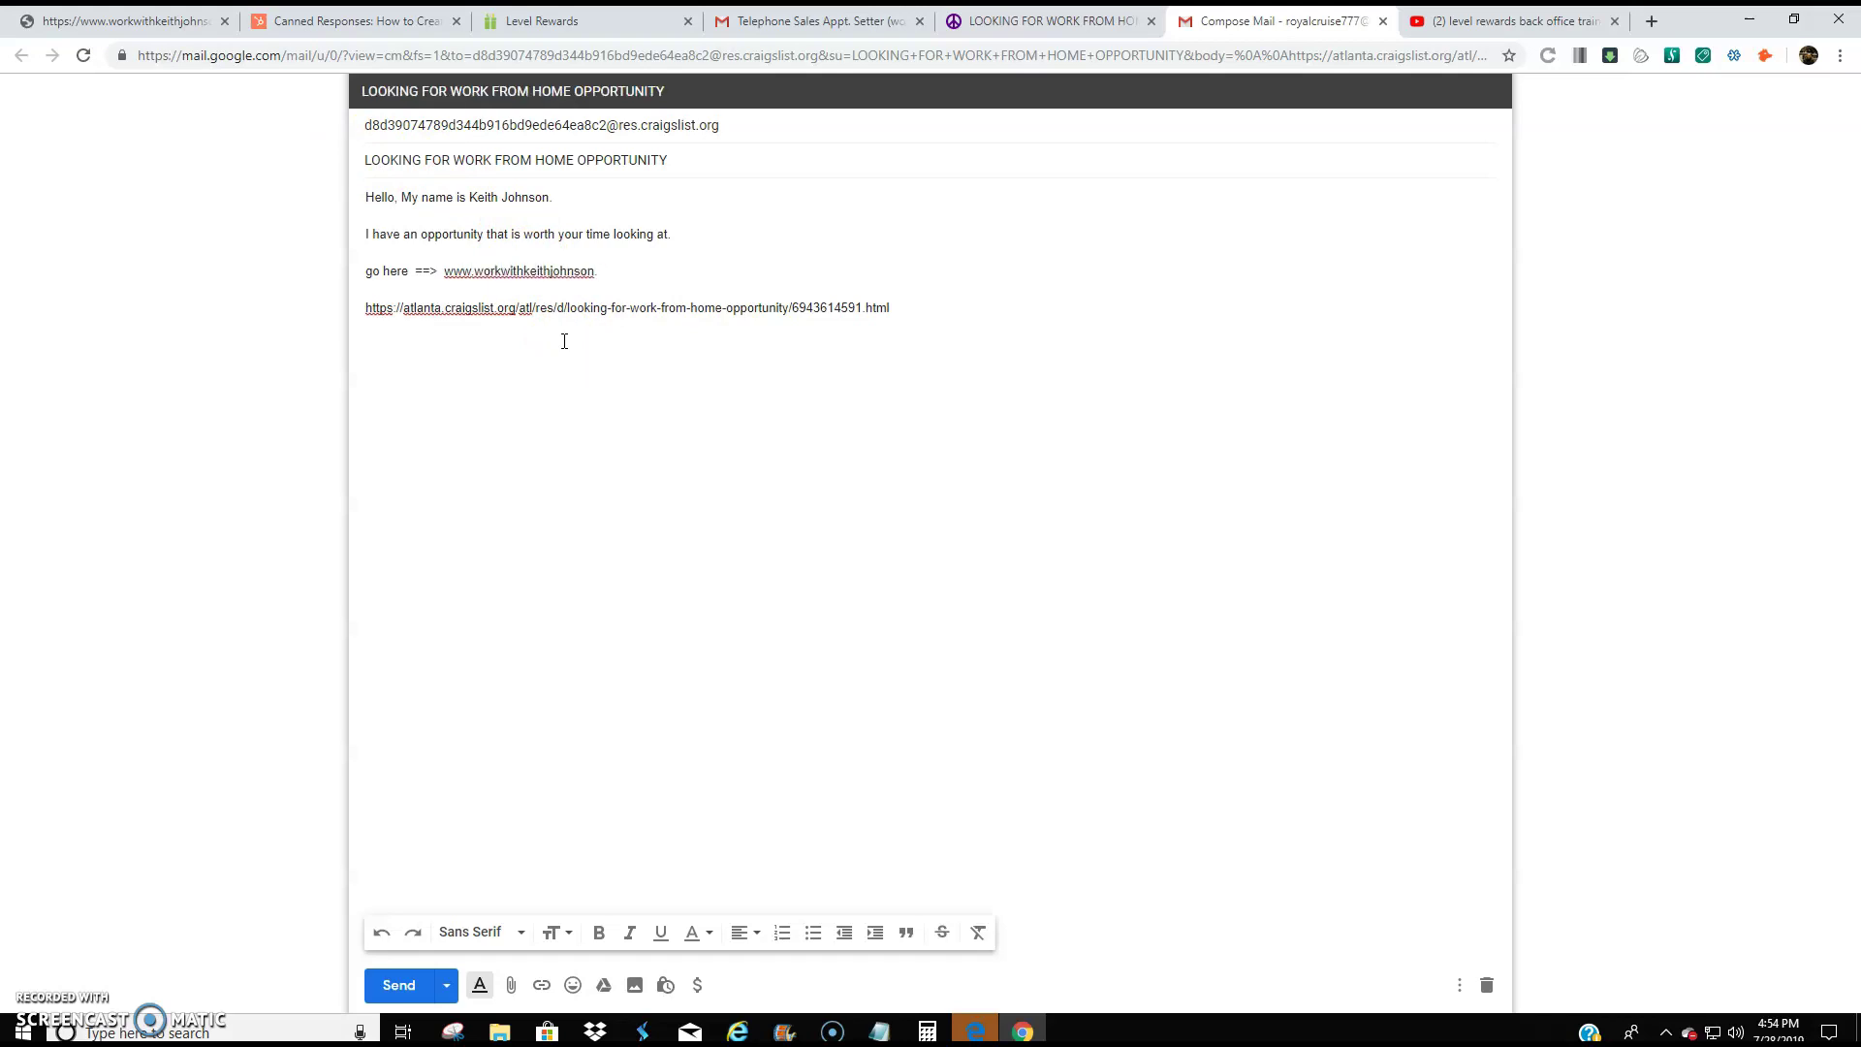
pyautogui.press('Return')
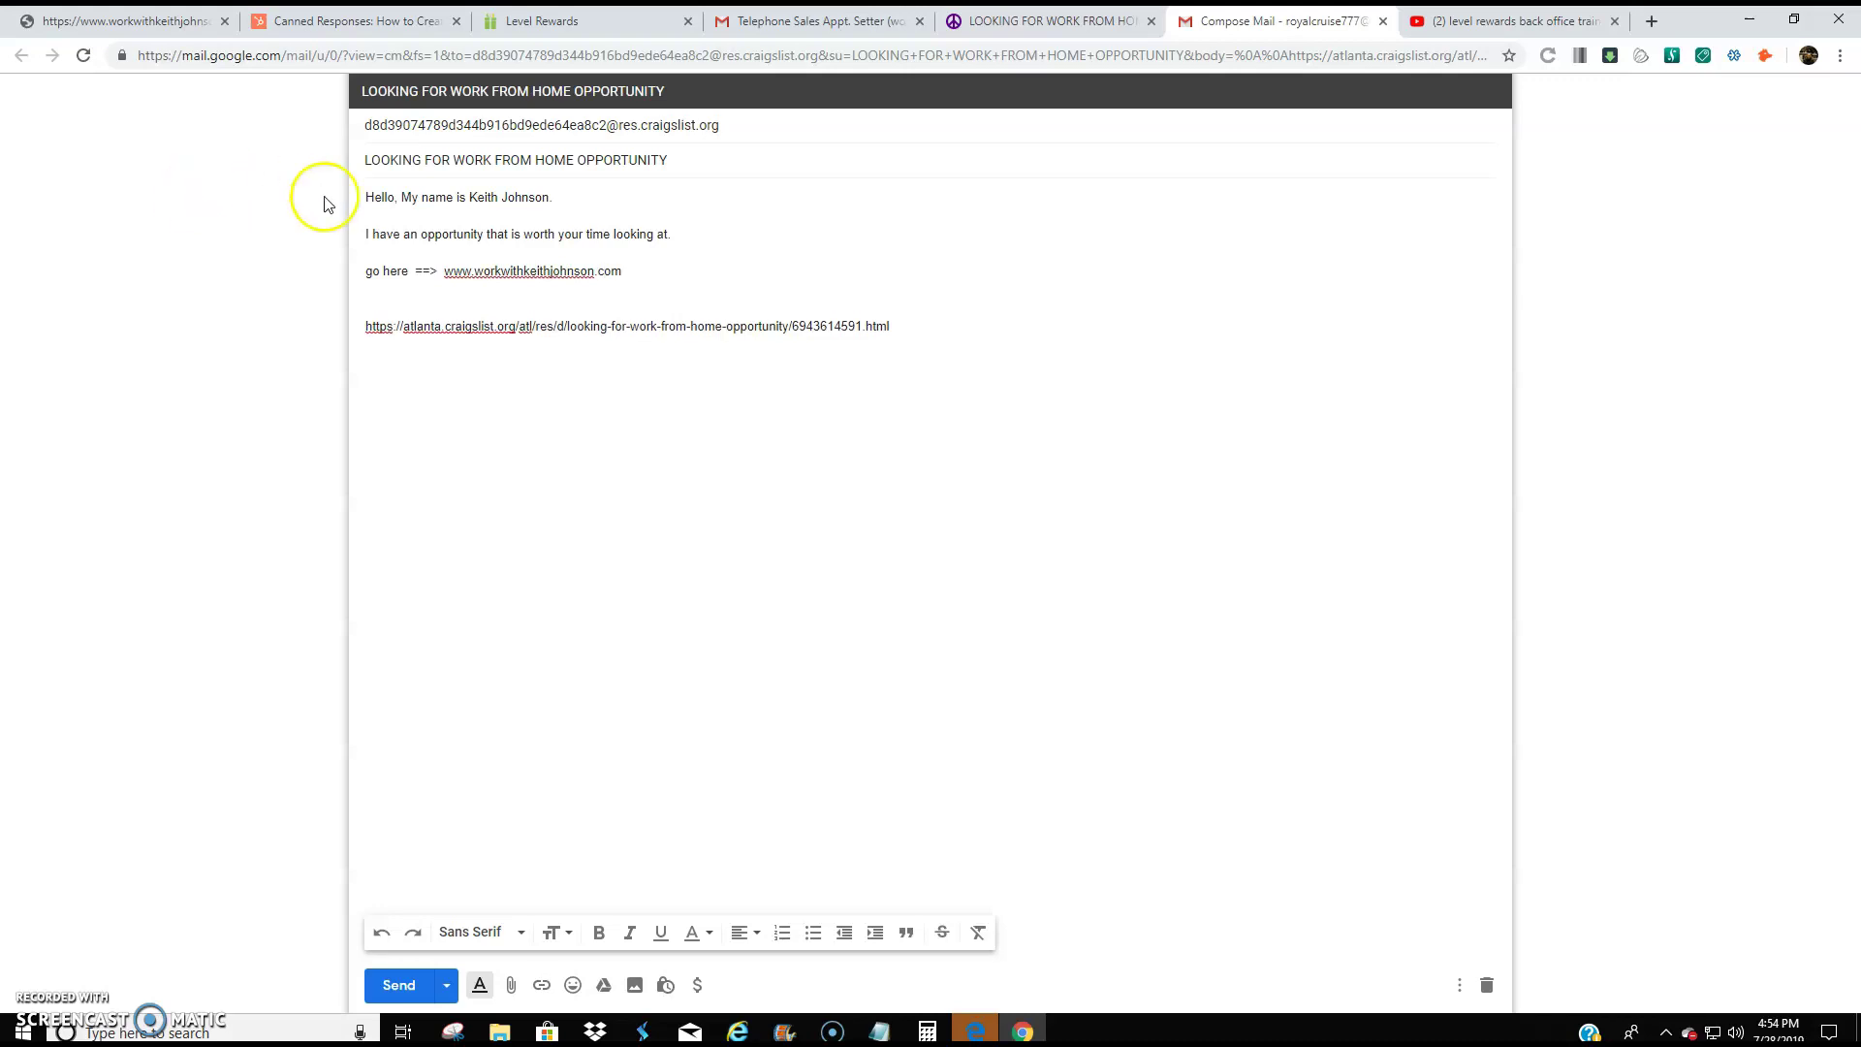
# Step: Turn the website address into a link and close the reply
pyautogui.click(523, 281)
pyautogui.moveTo(523, 281); pyautogui.dragTo(445, 274)
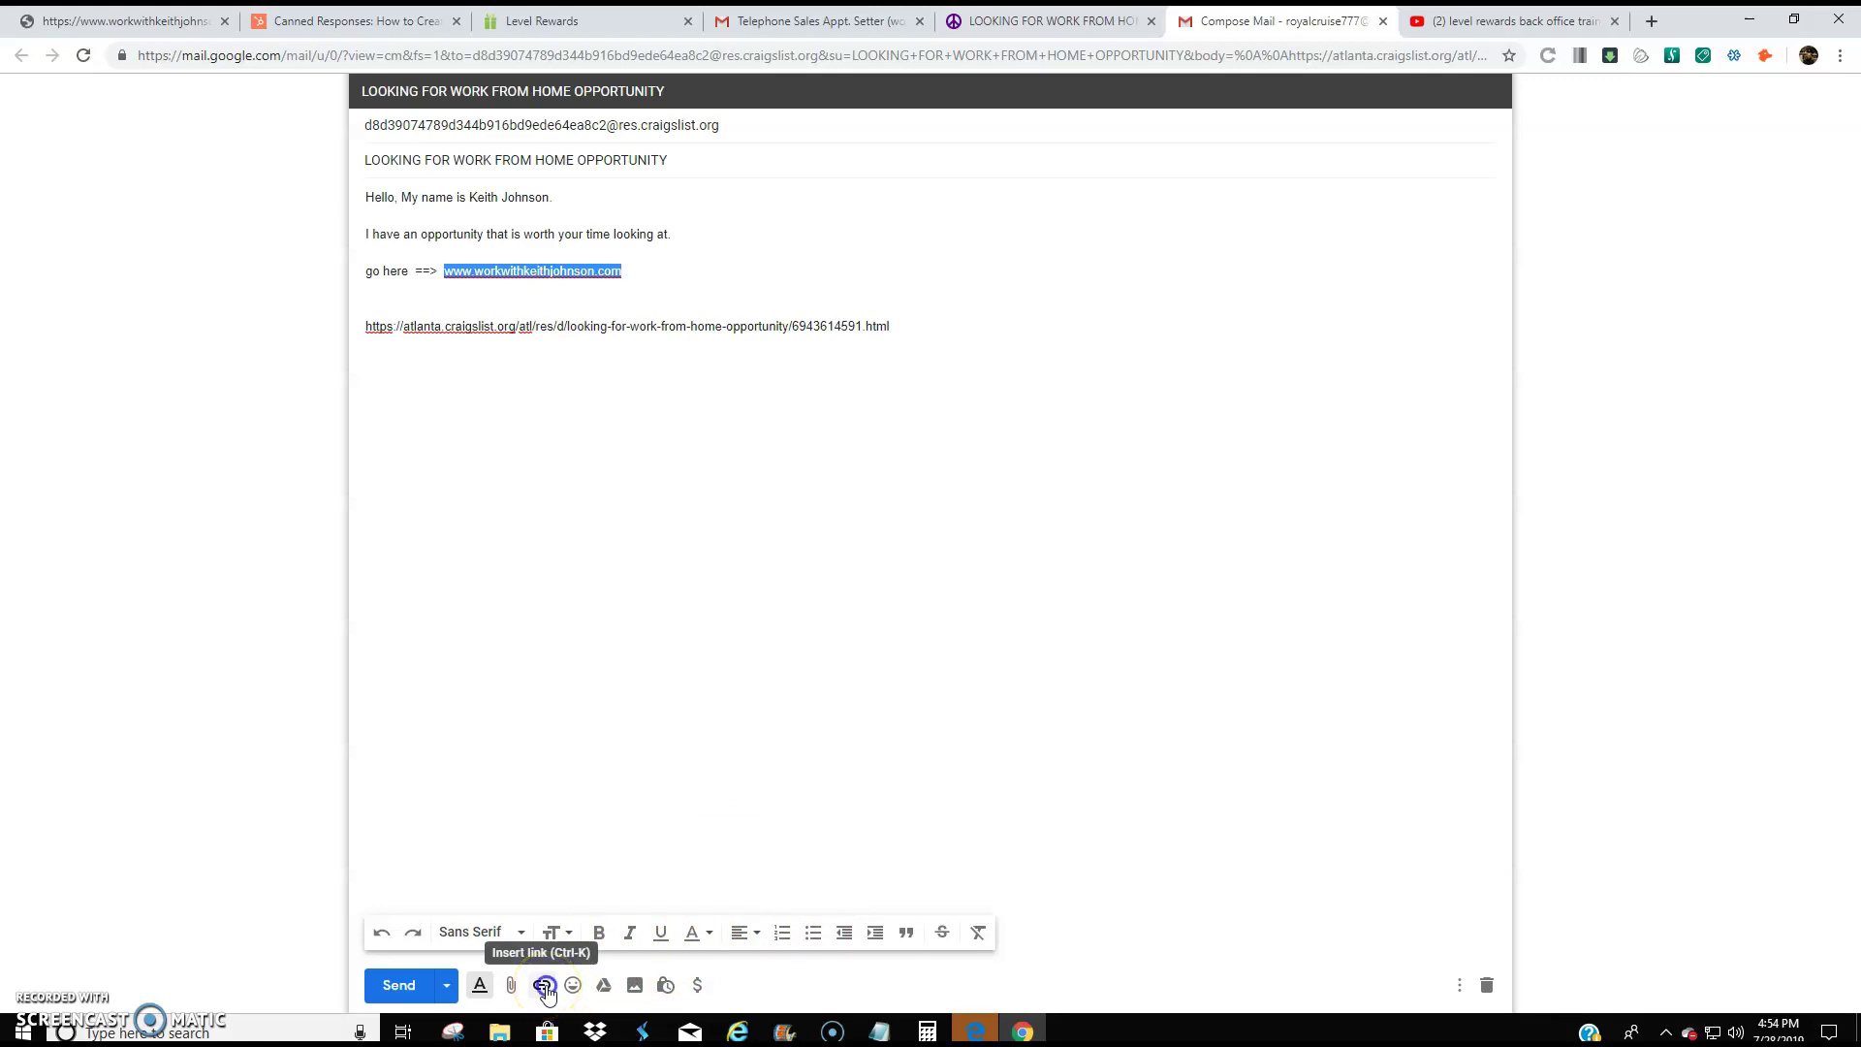
pyautogui.click(714, 593)
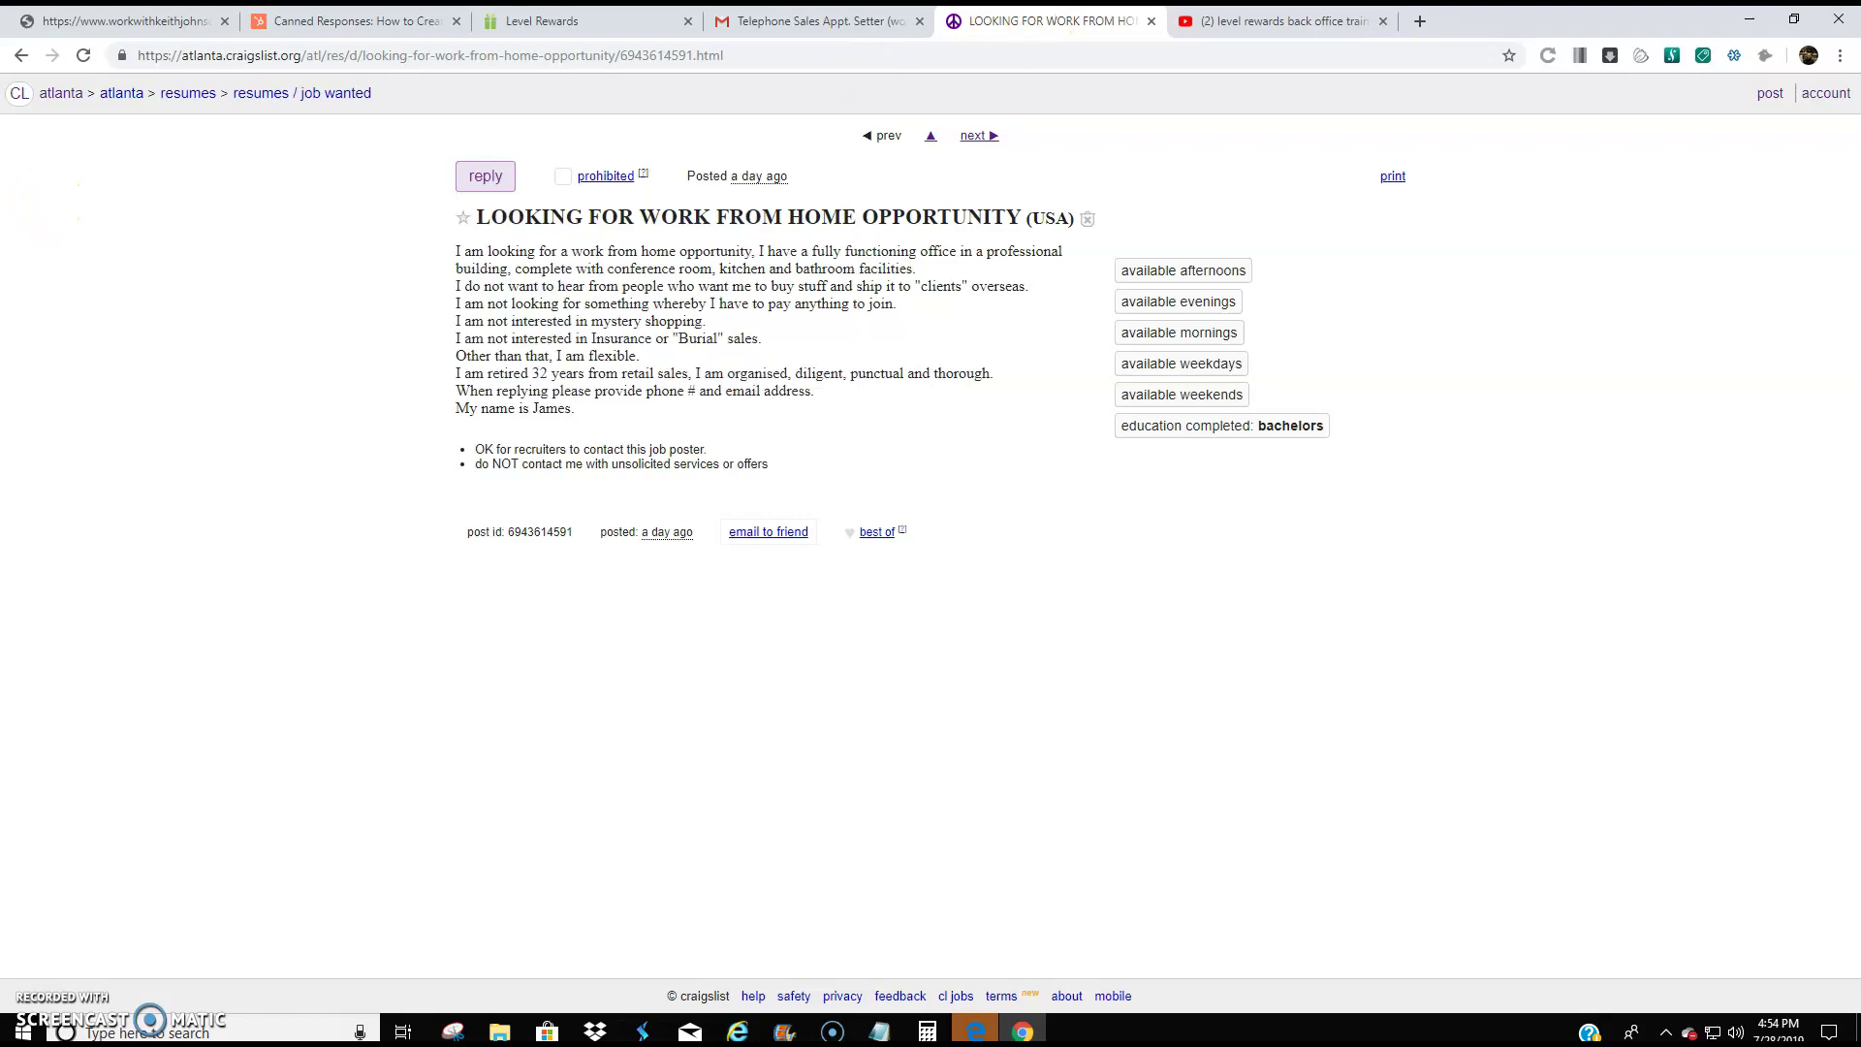
# Step: View the Picker and Clerical/Editing/Bookkeeping resumes and check the latter's reply options
pyautogui.click(21, 55)
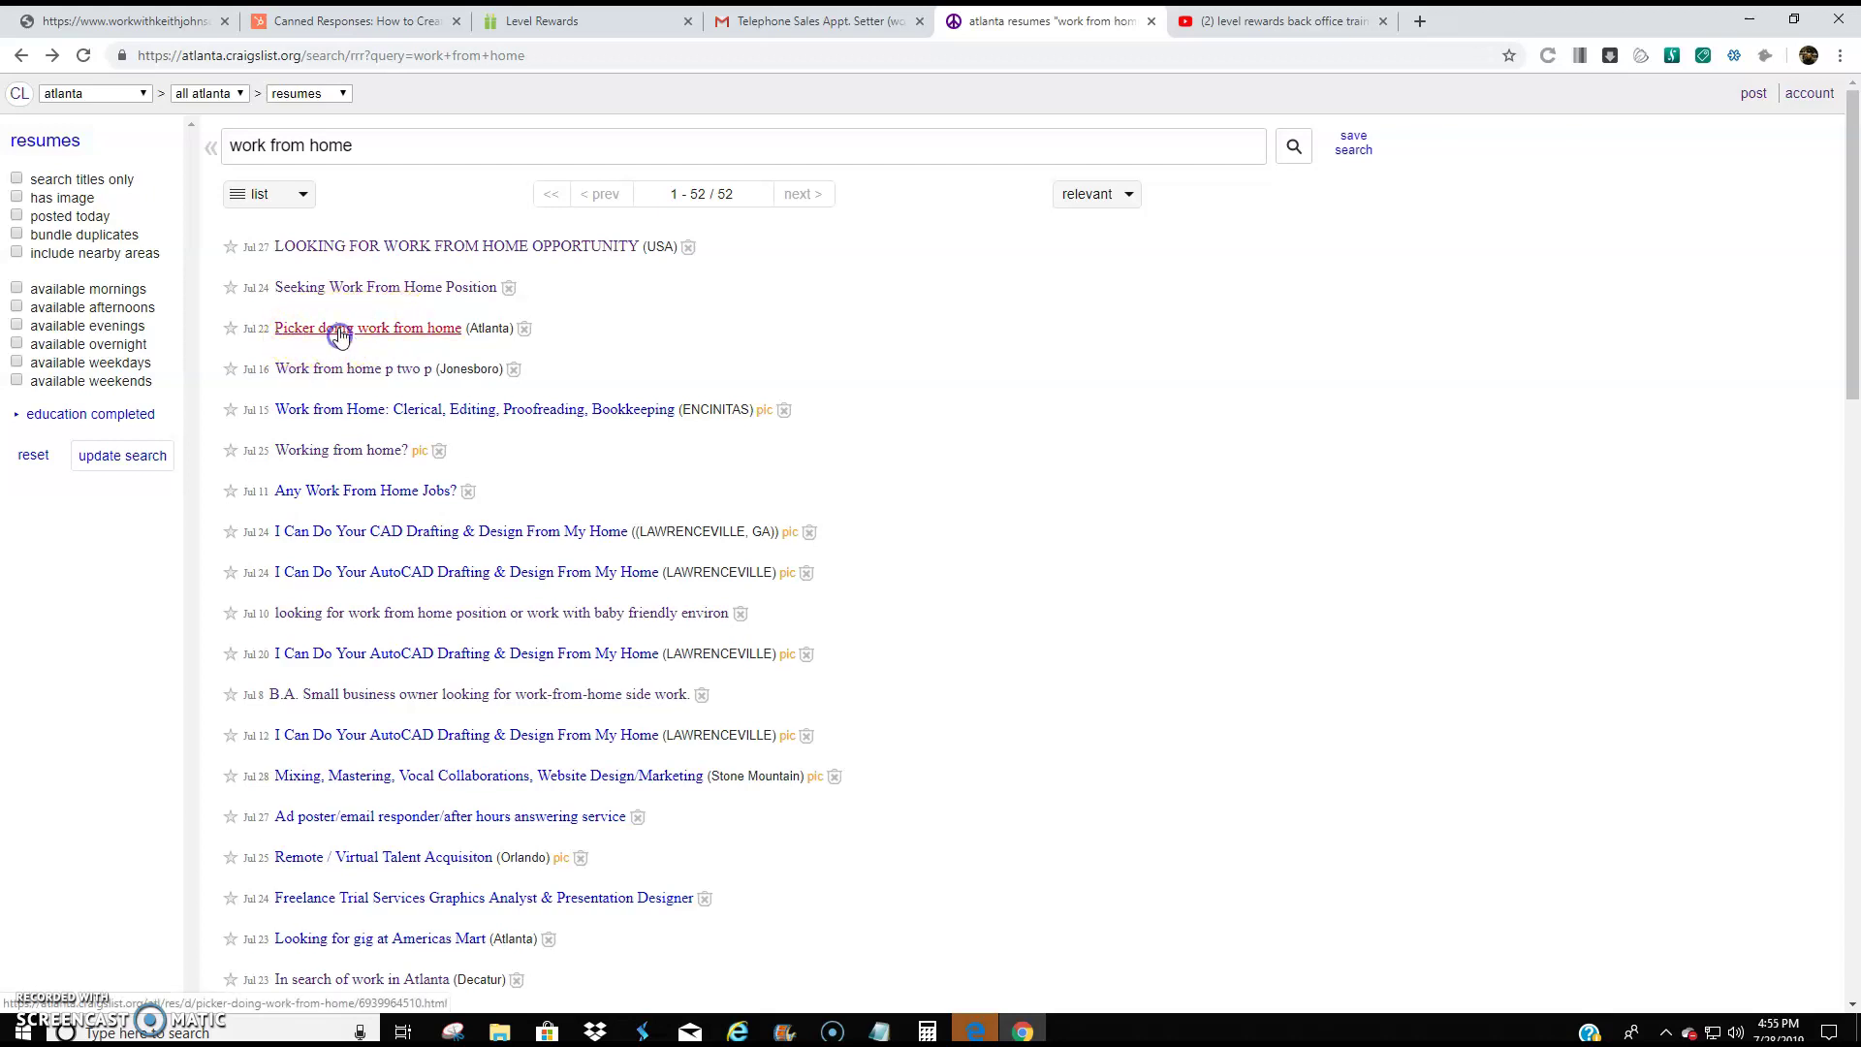
pyautogui.click(339, 332)
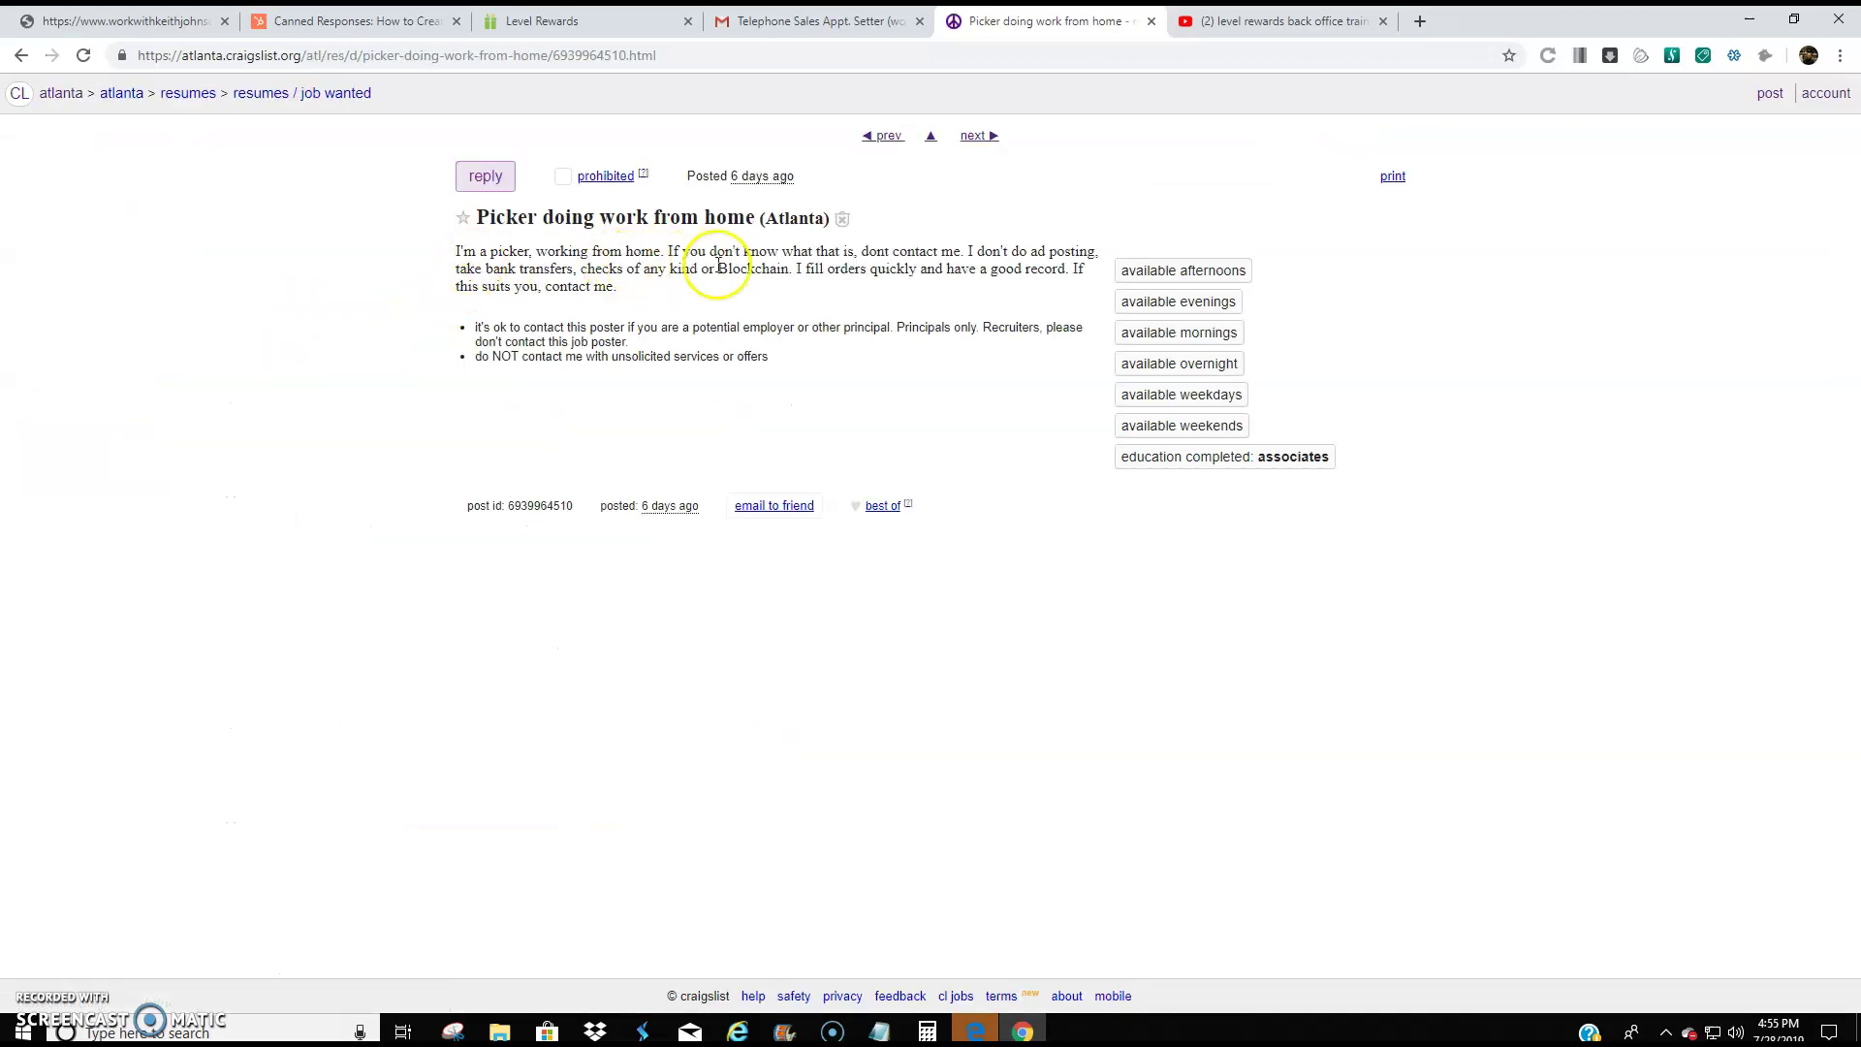
pyautogui.click(20, 56)
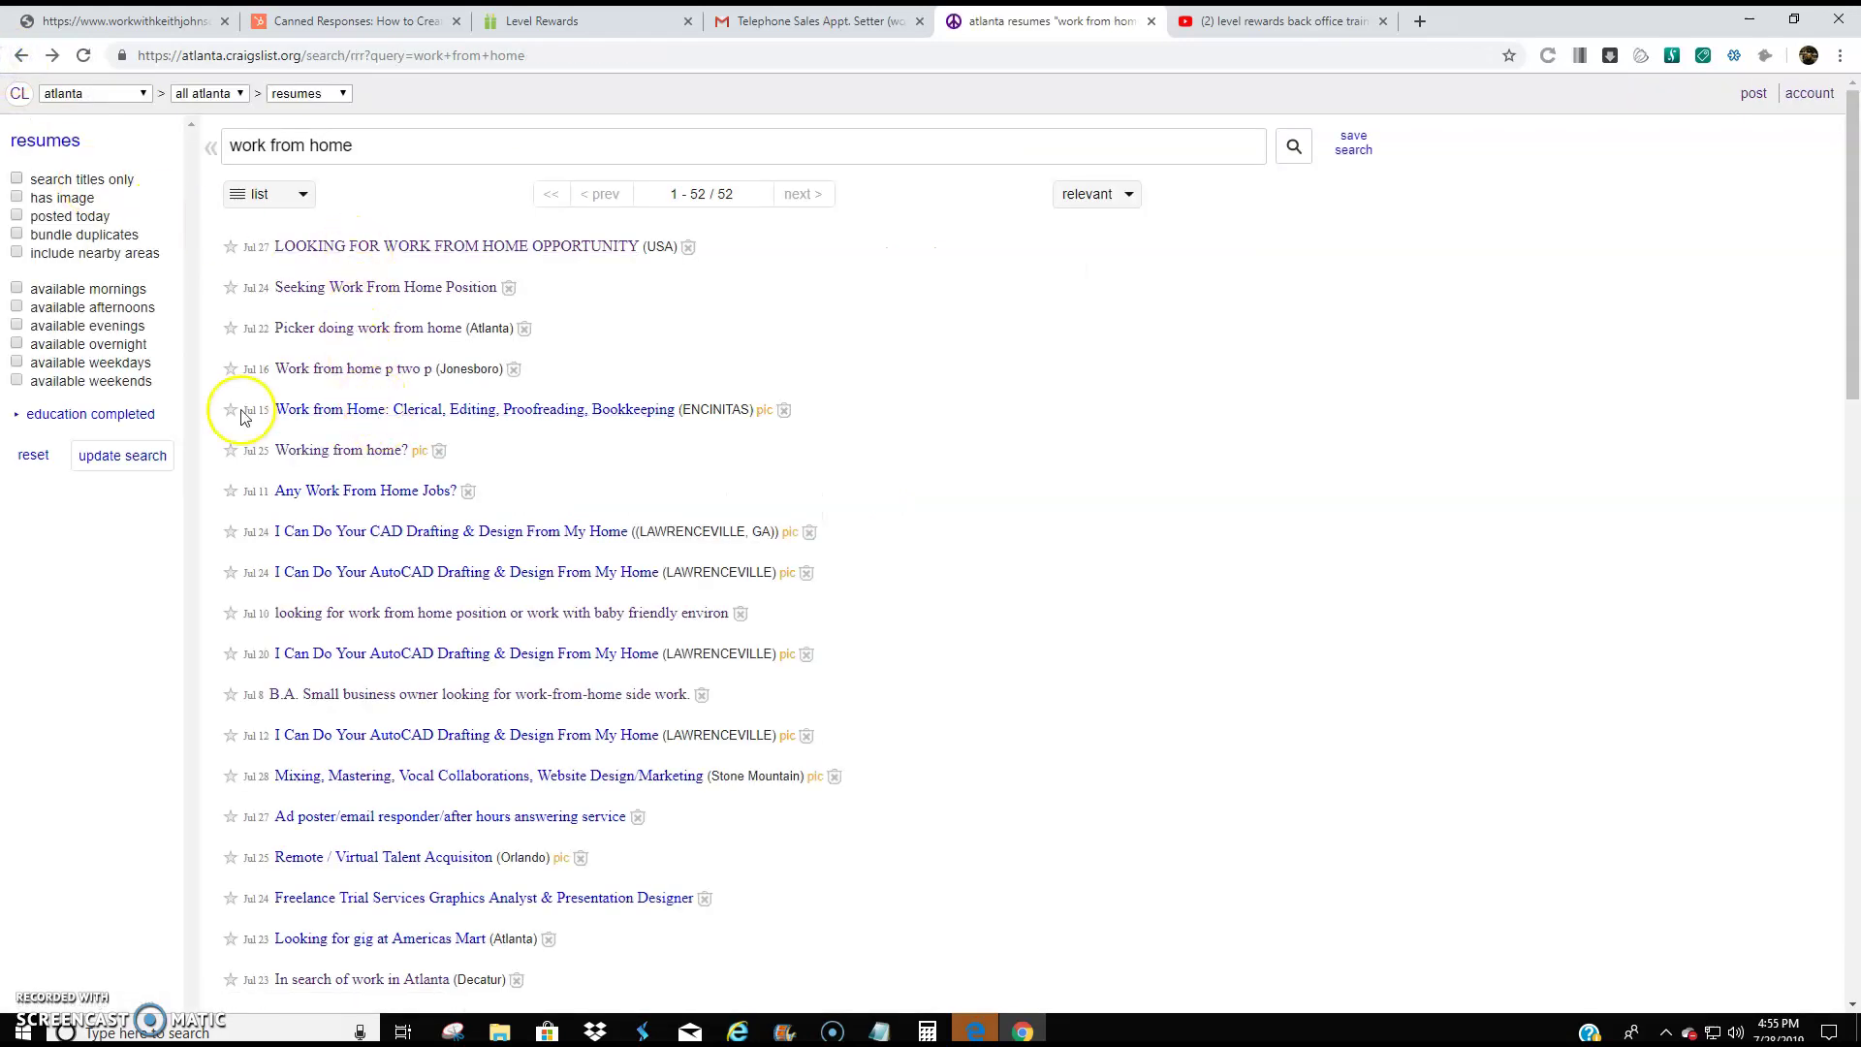
pyautogui.click(513, 411)
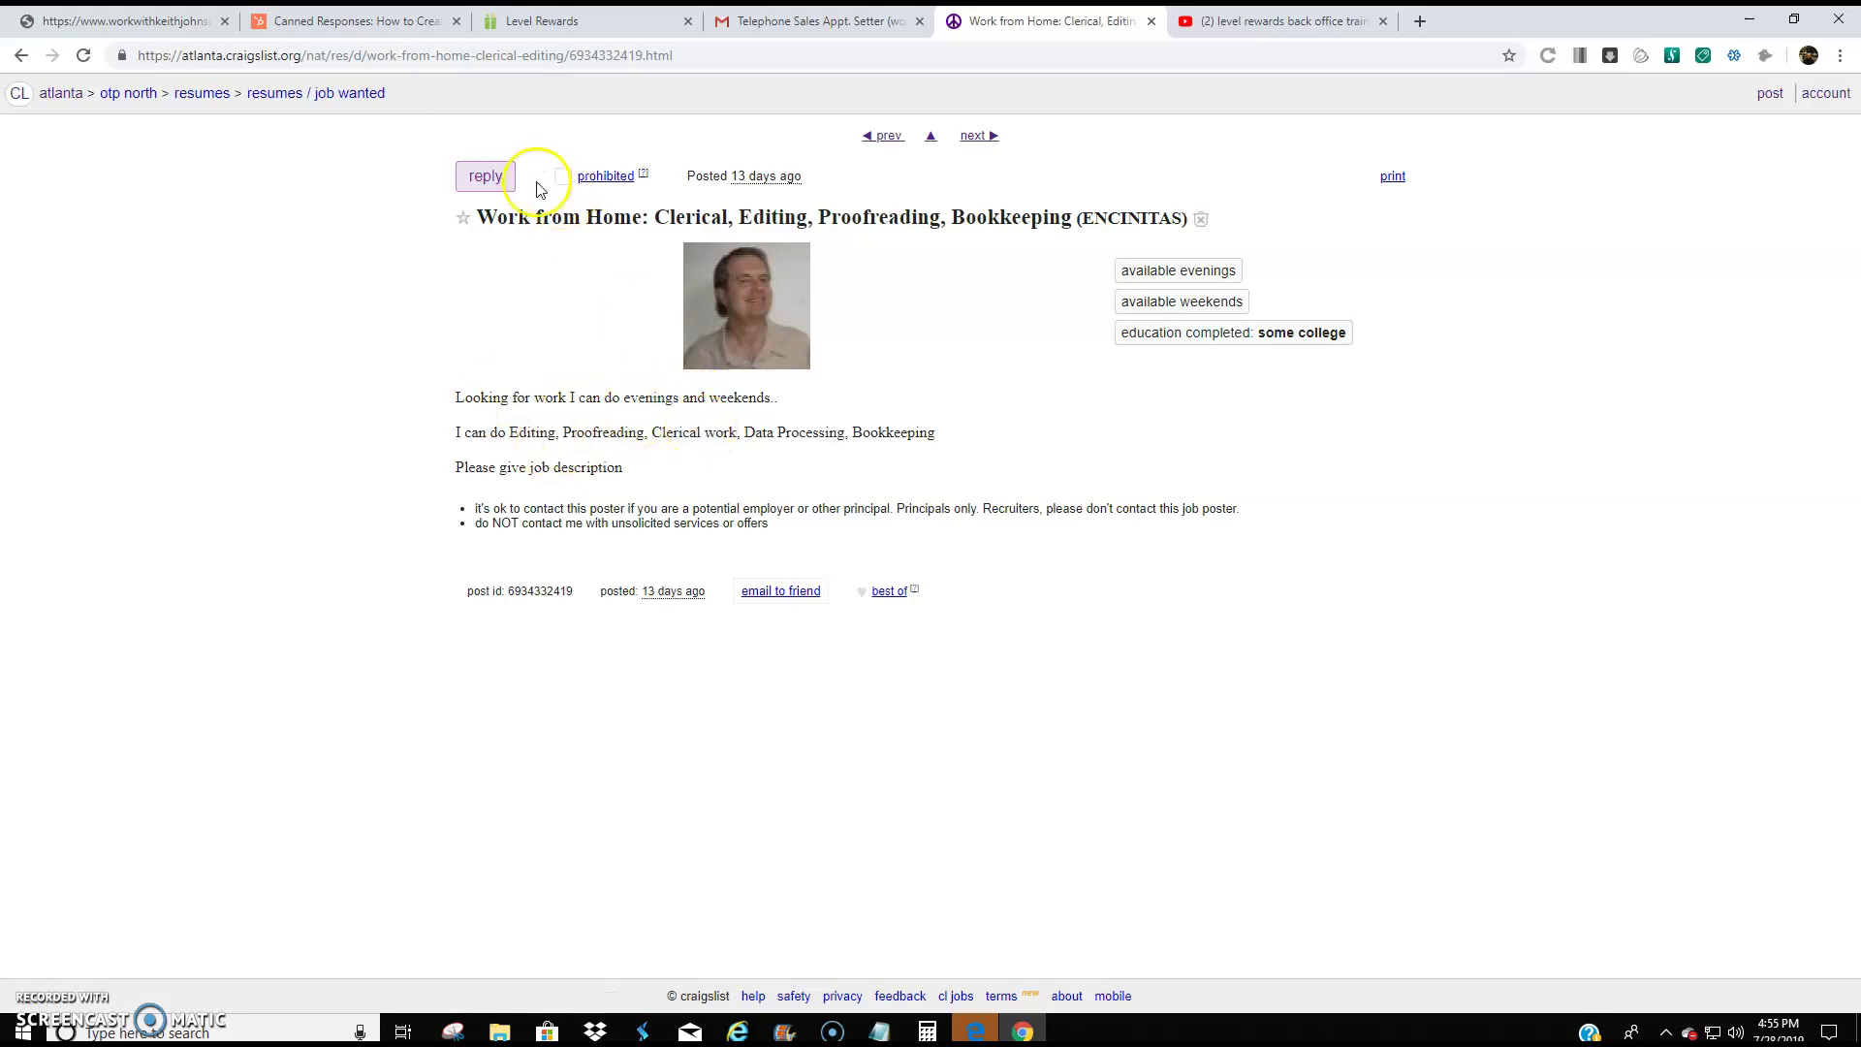
pyautogui.click(486, 177)
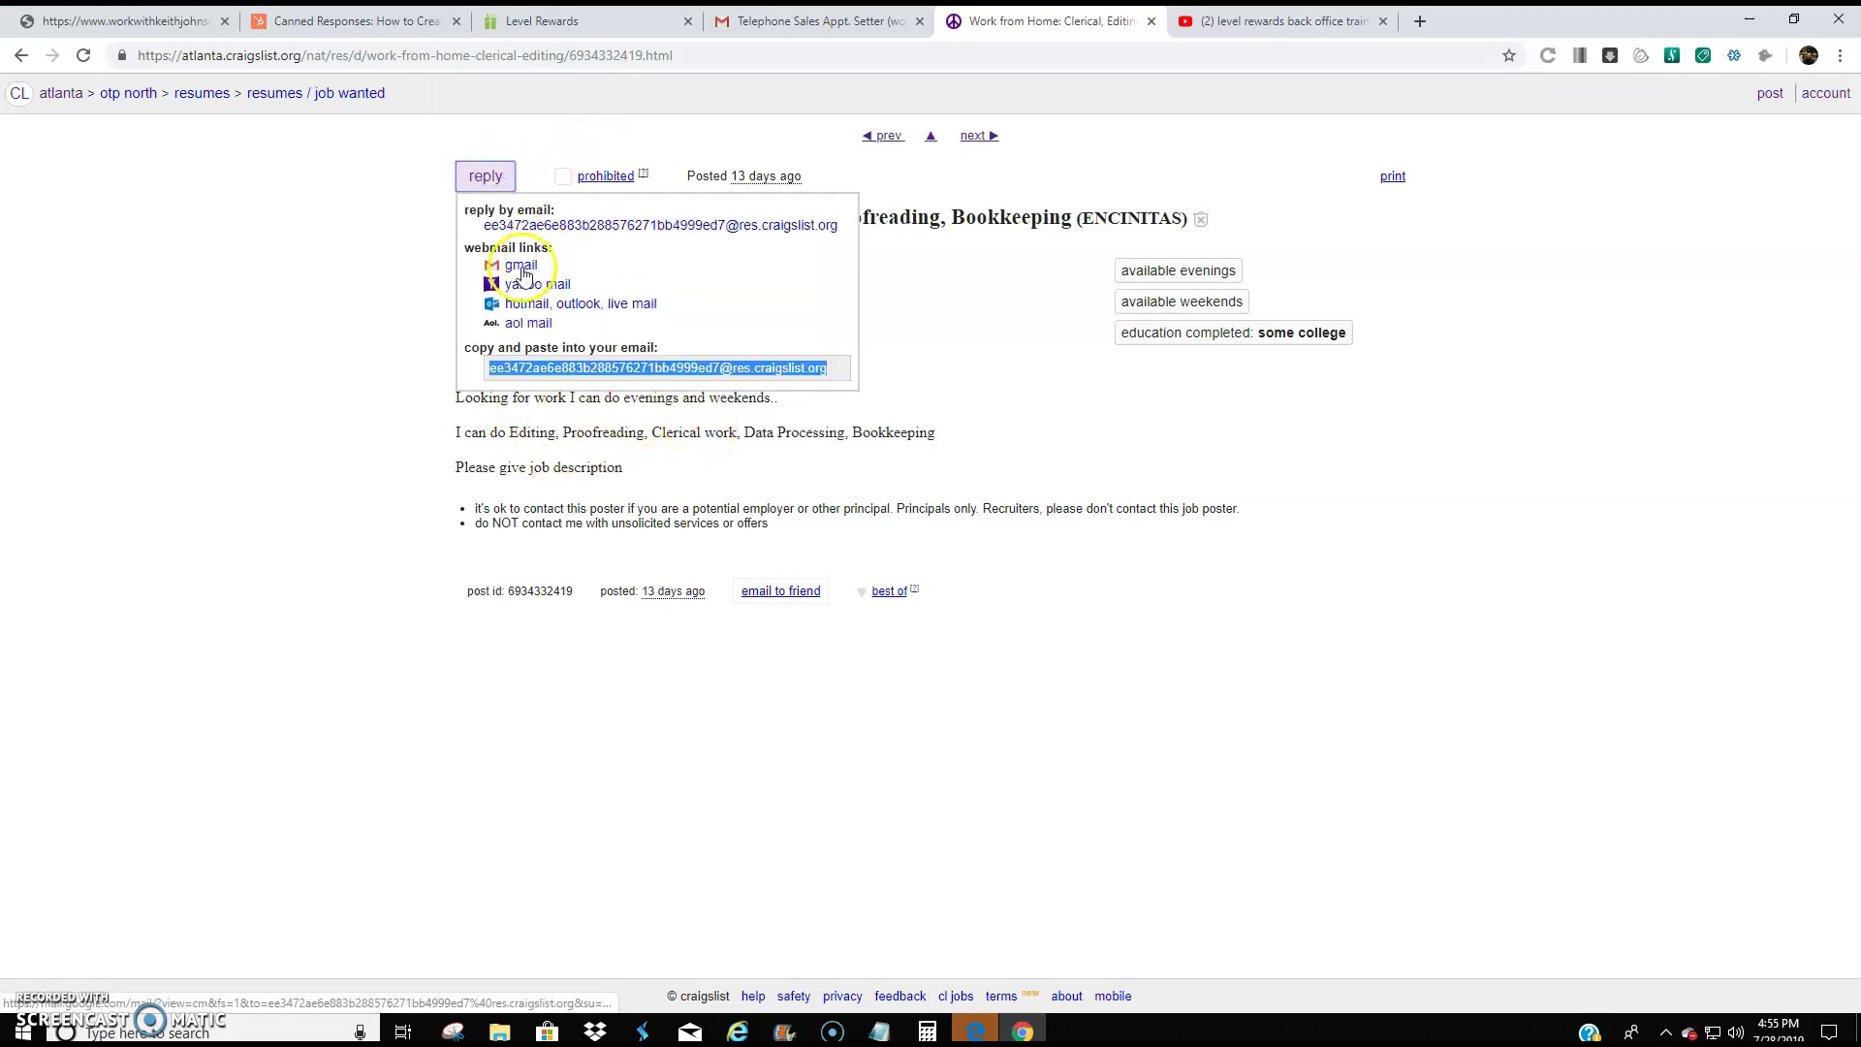
pyautogui.click(23, 55)
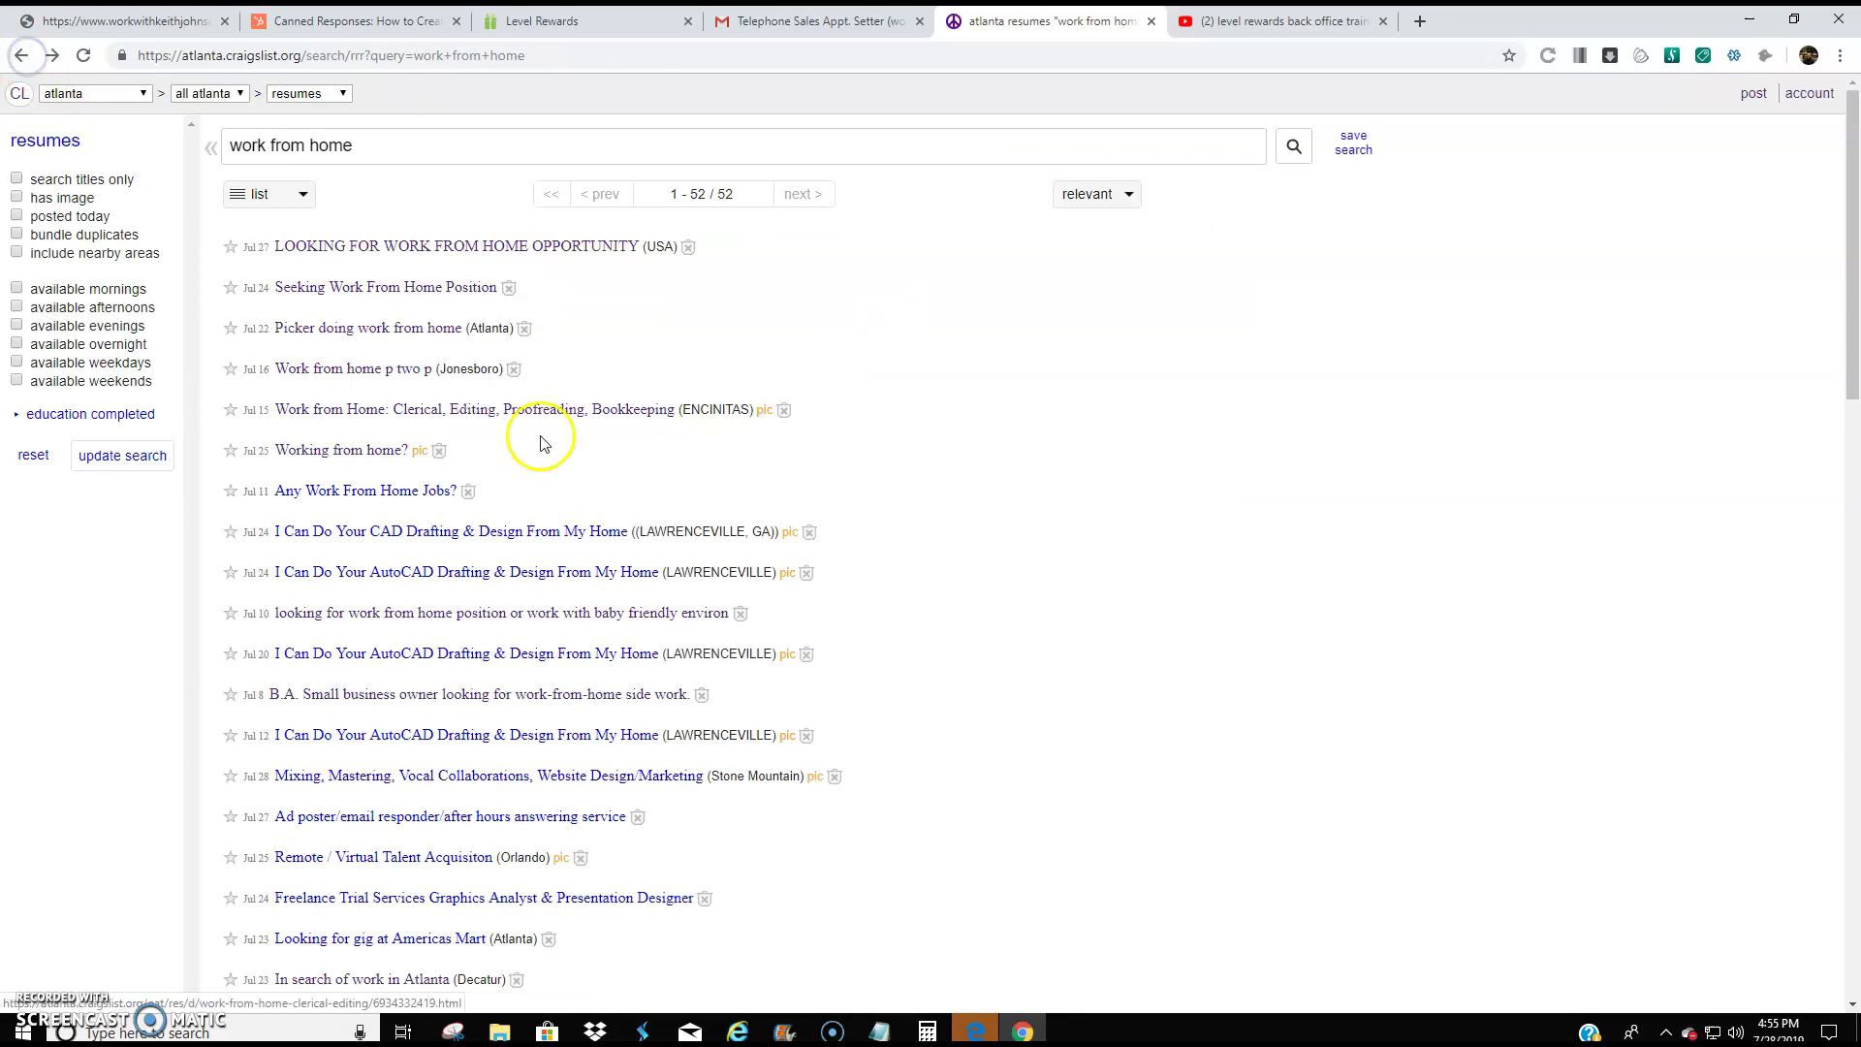
pyautogui.scroll(-2, 528, 466)
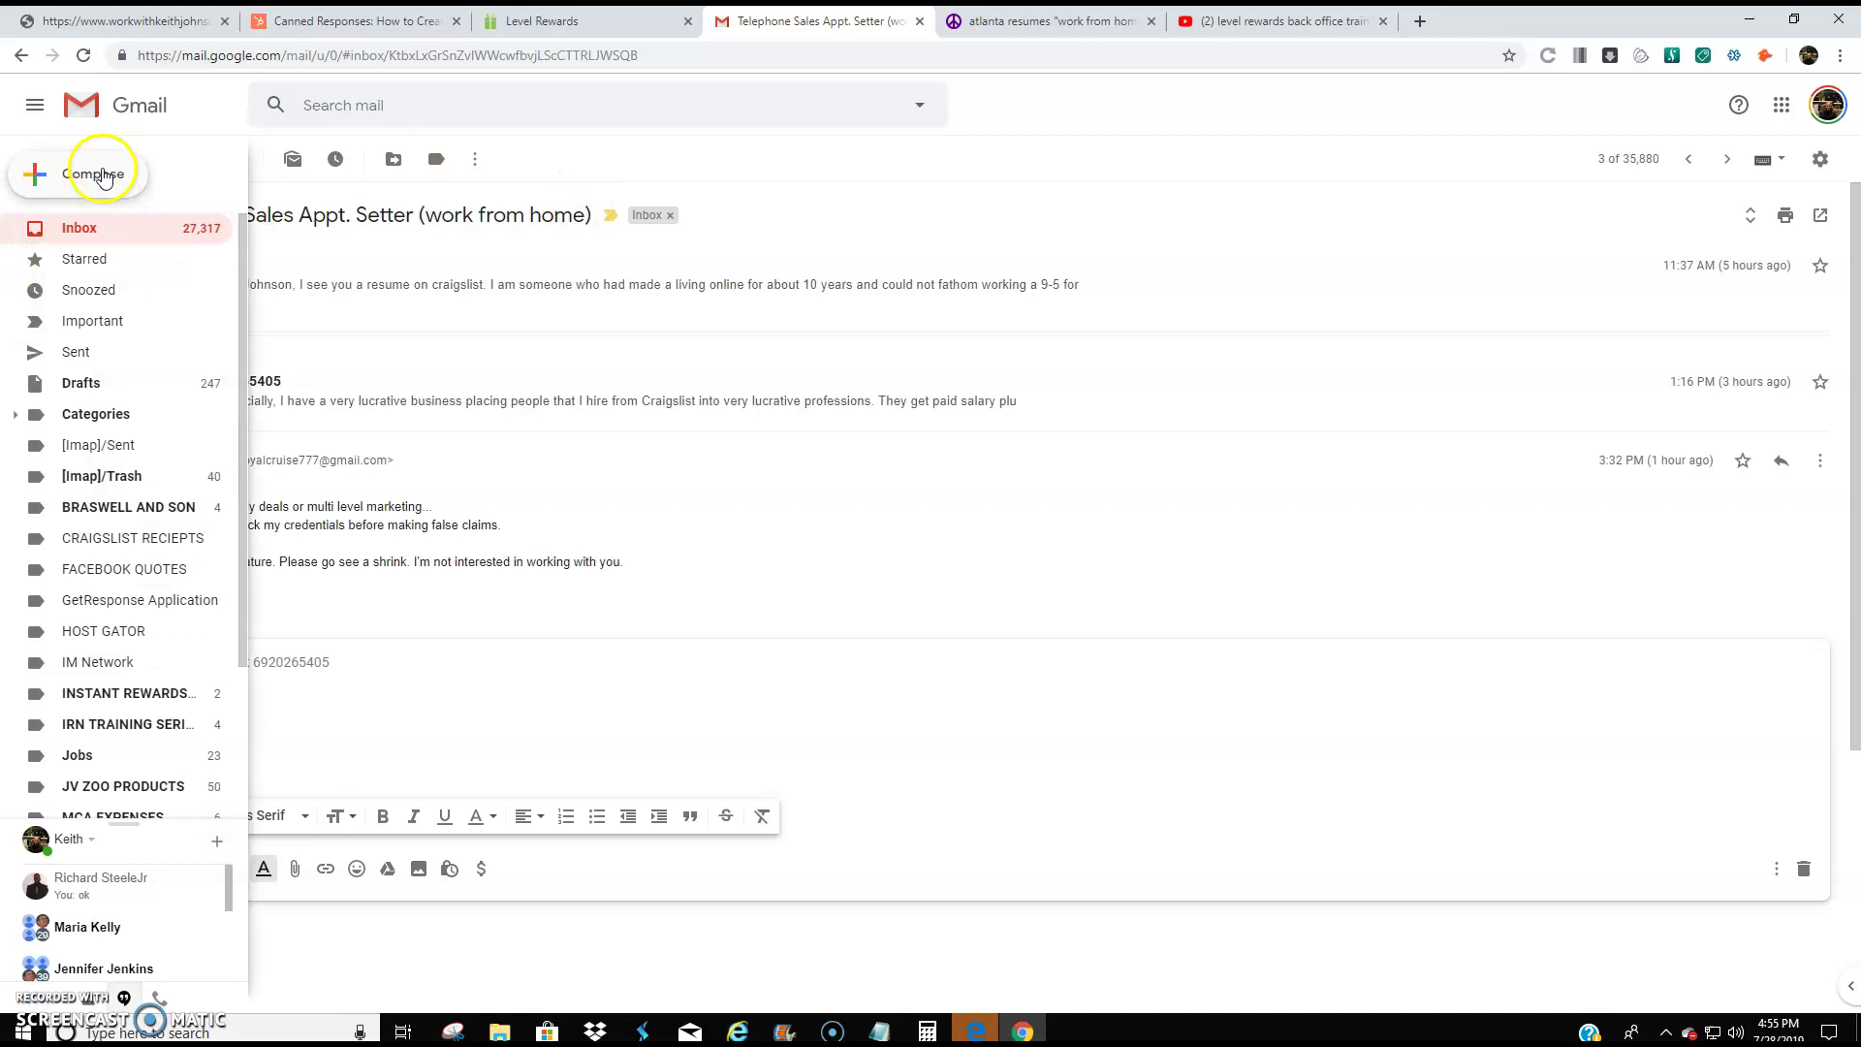
# Step: Open Gmail's Advanced settings and keep Canned Responses (Templates) set to Enable
pyautogui.click(56, 228)
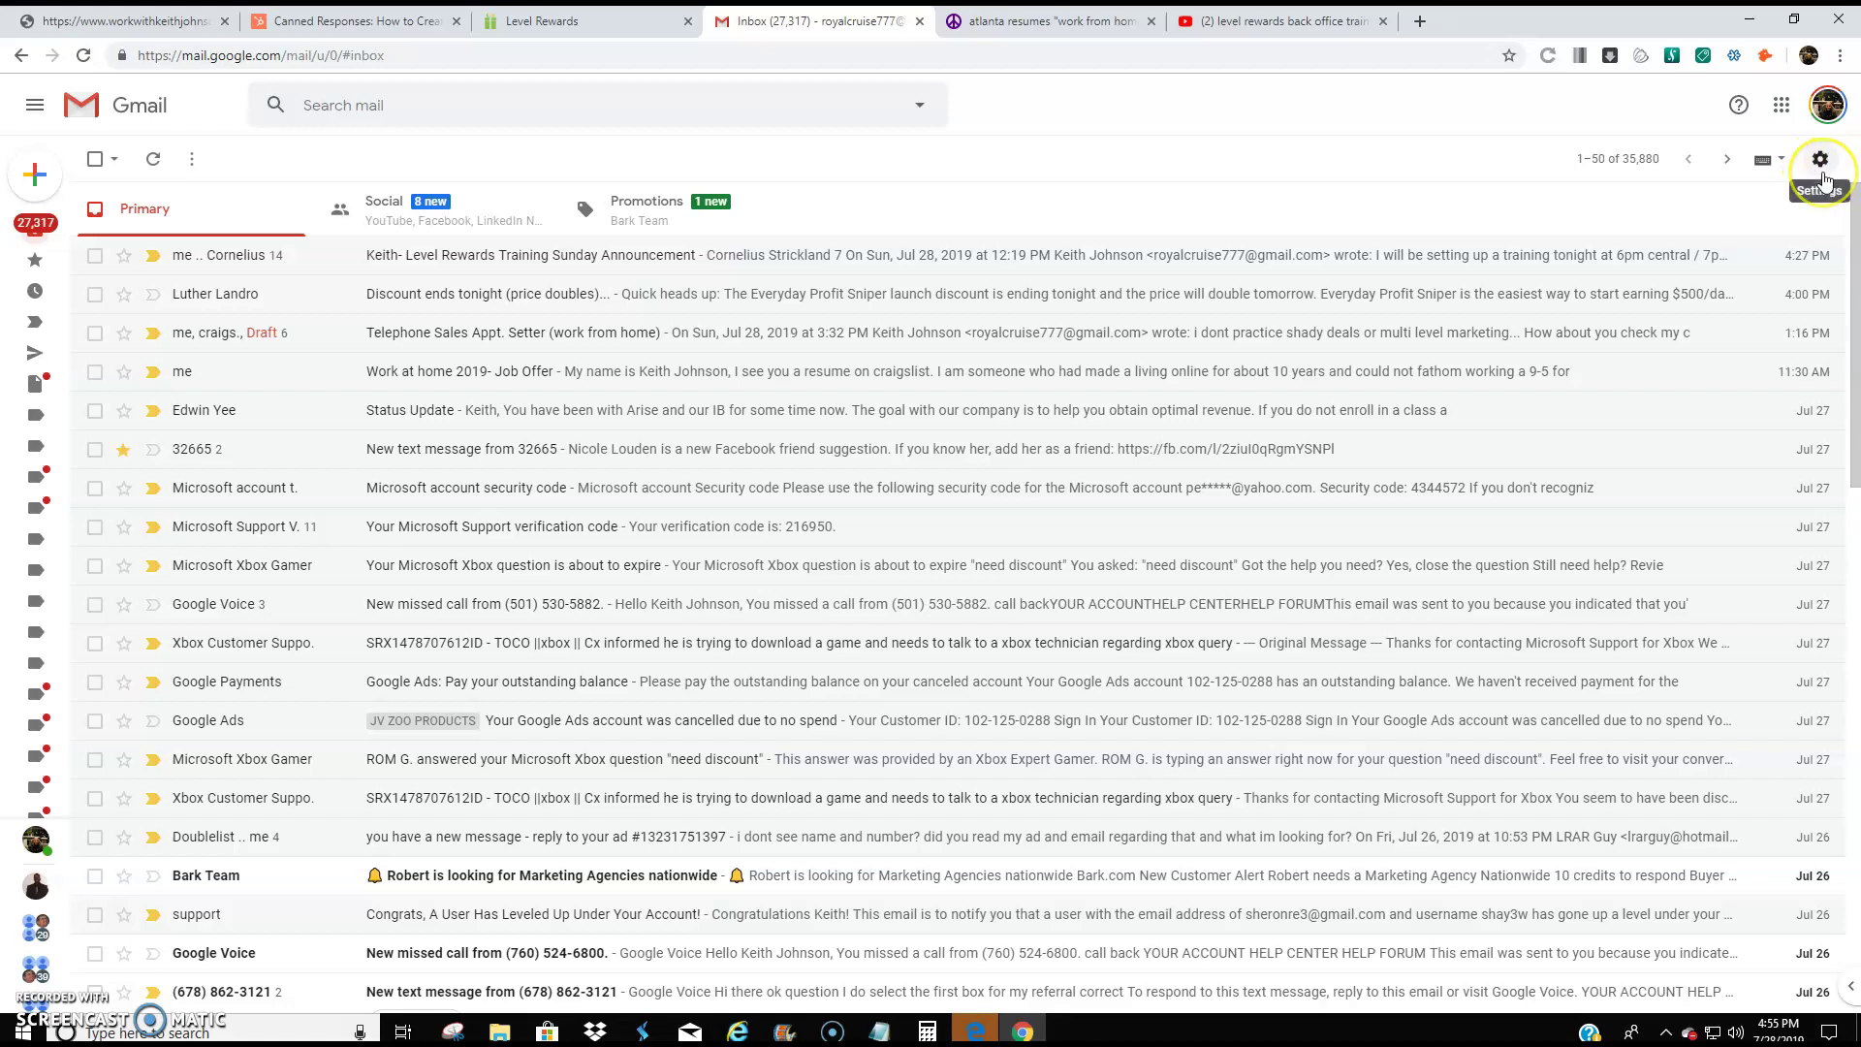
pyautogui.click(1820, 161)
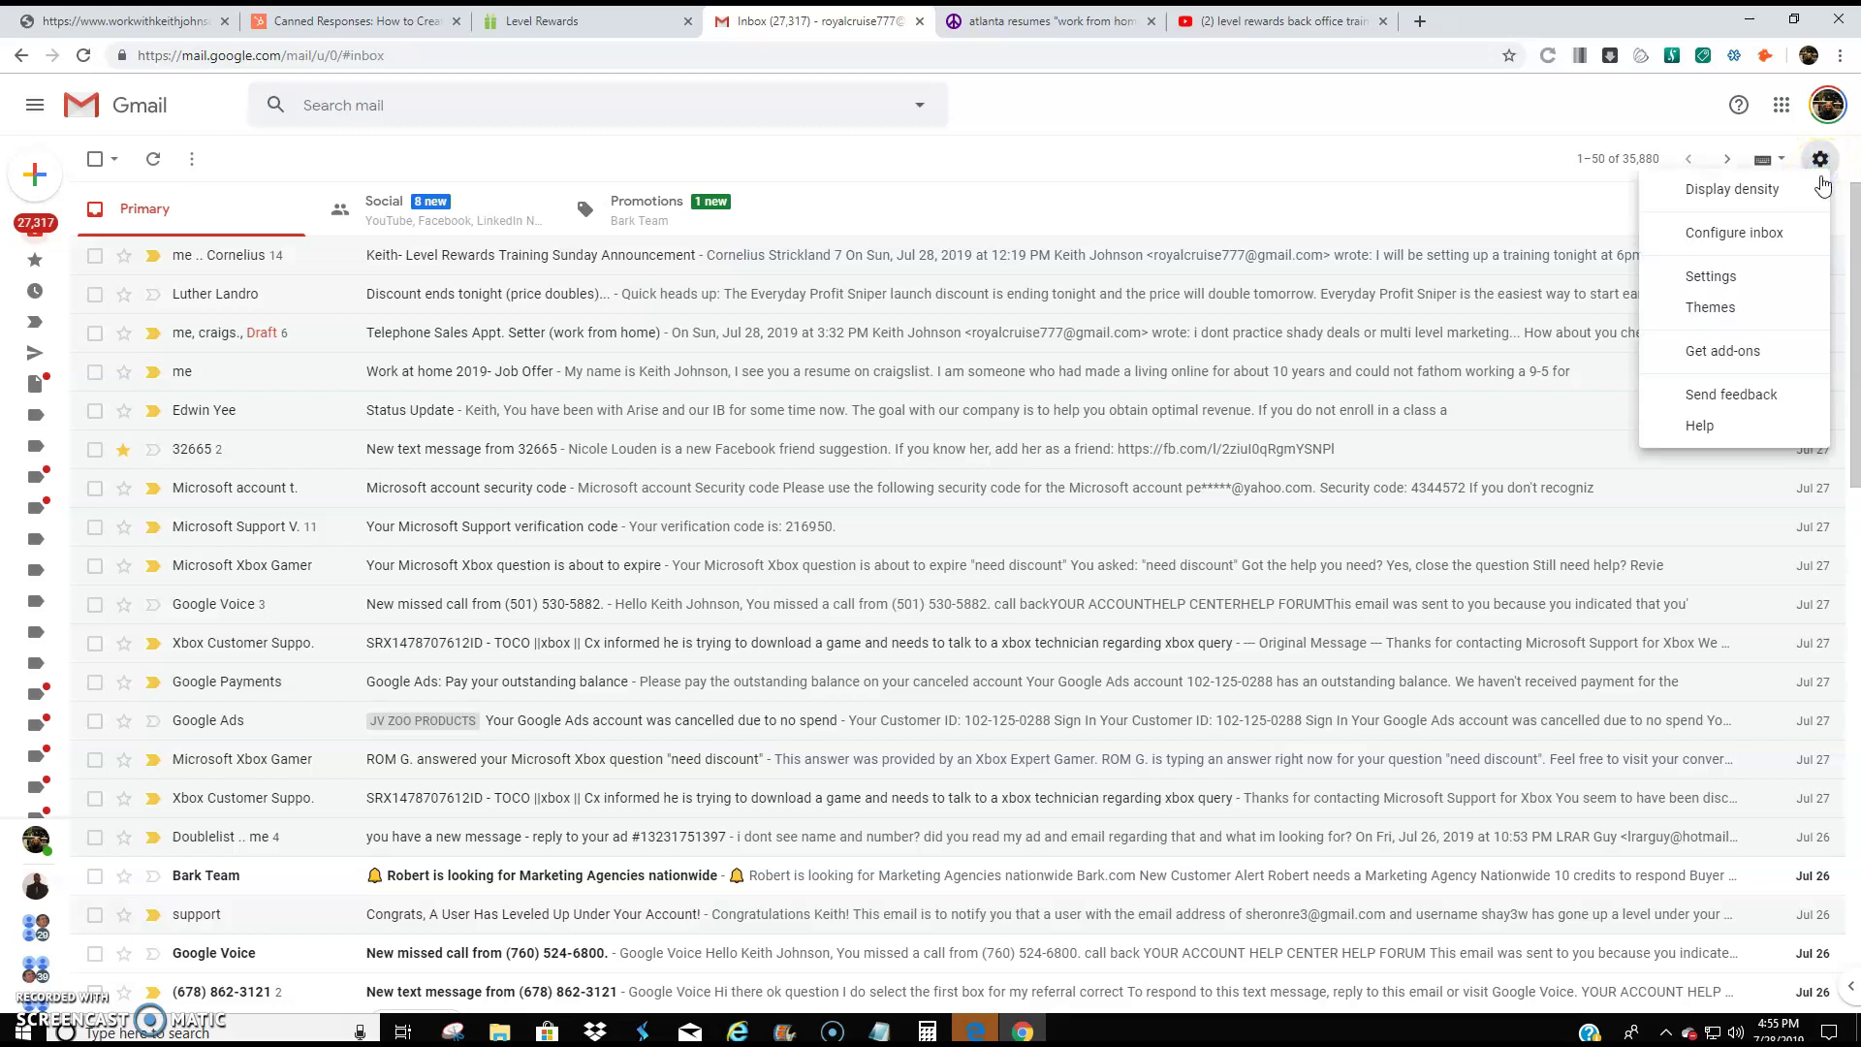
pyautogui.click(1723, 285)
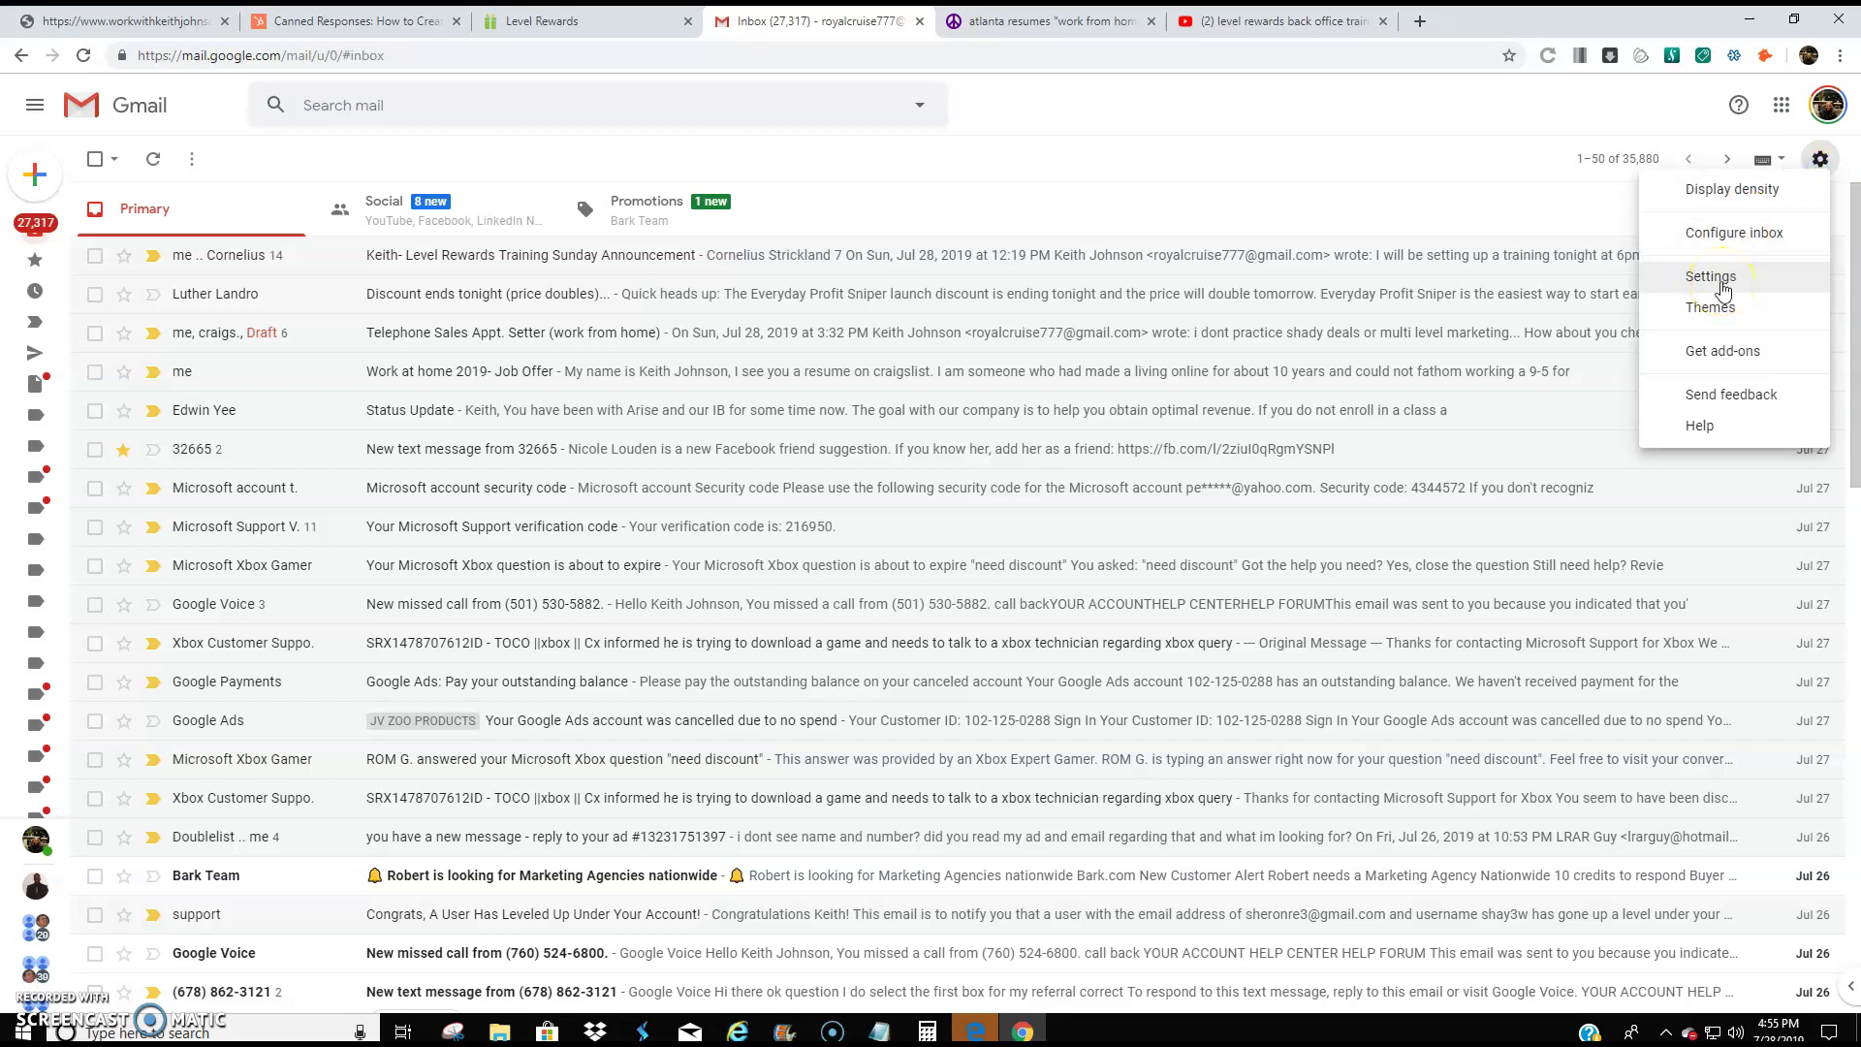
pyautogui.click(1717, 289)
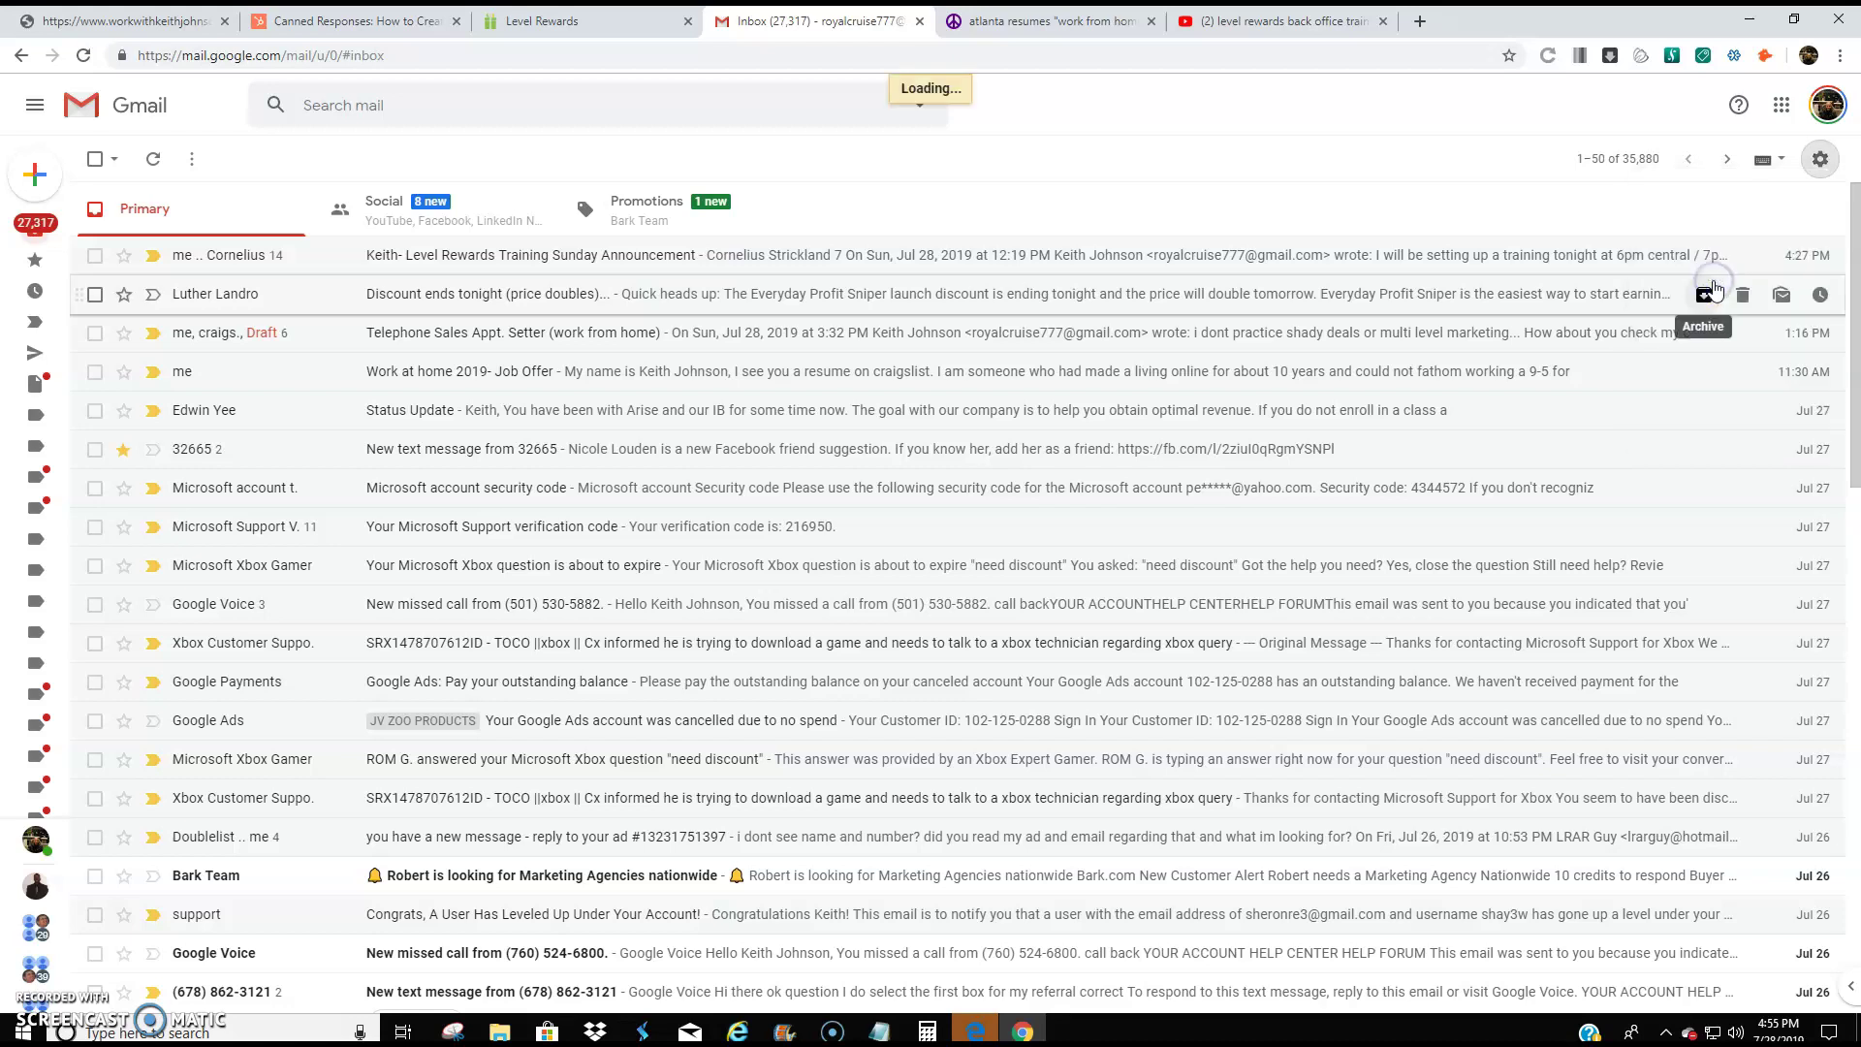
pyautogui.click(802, 237)
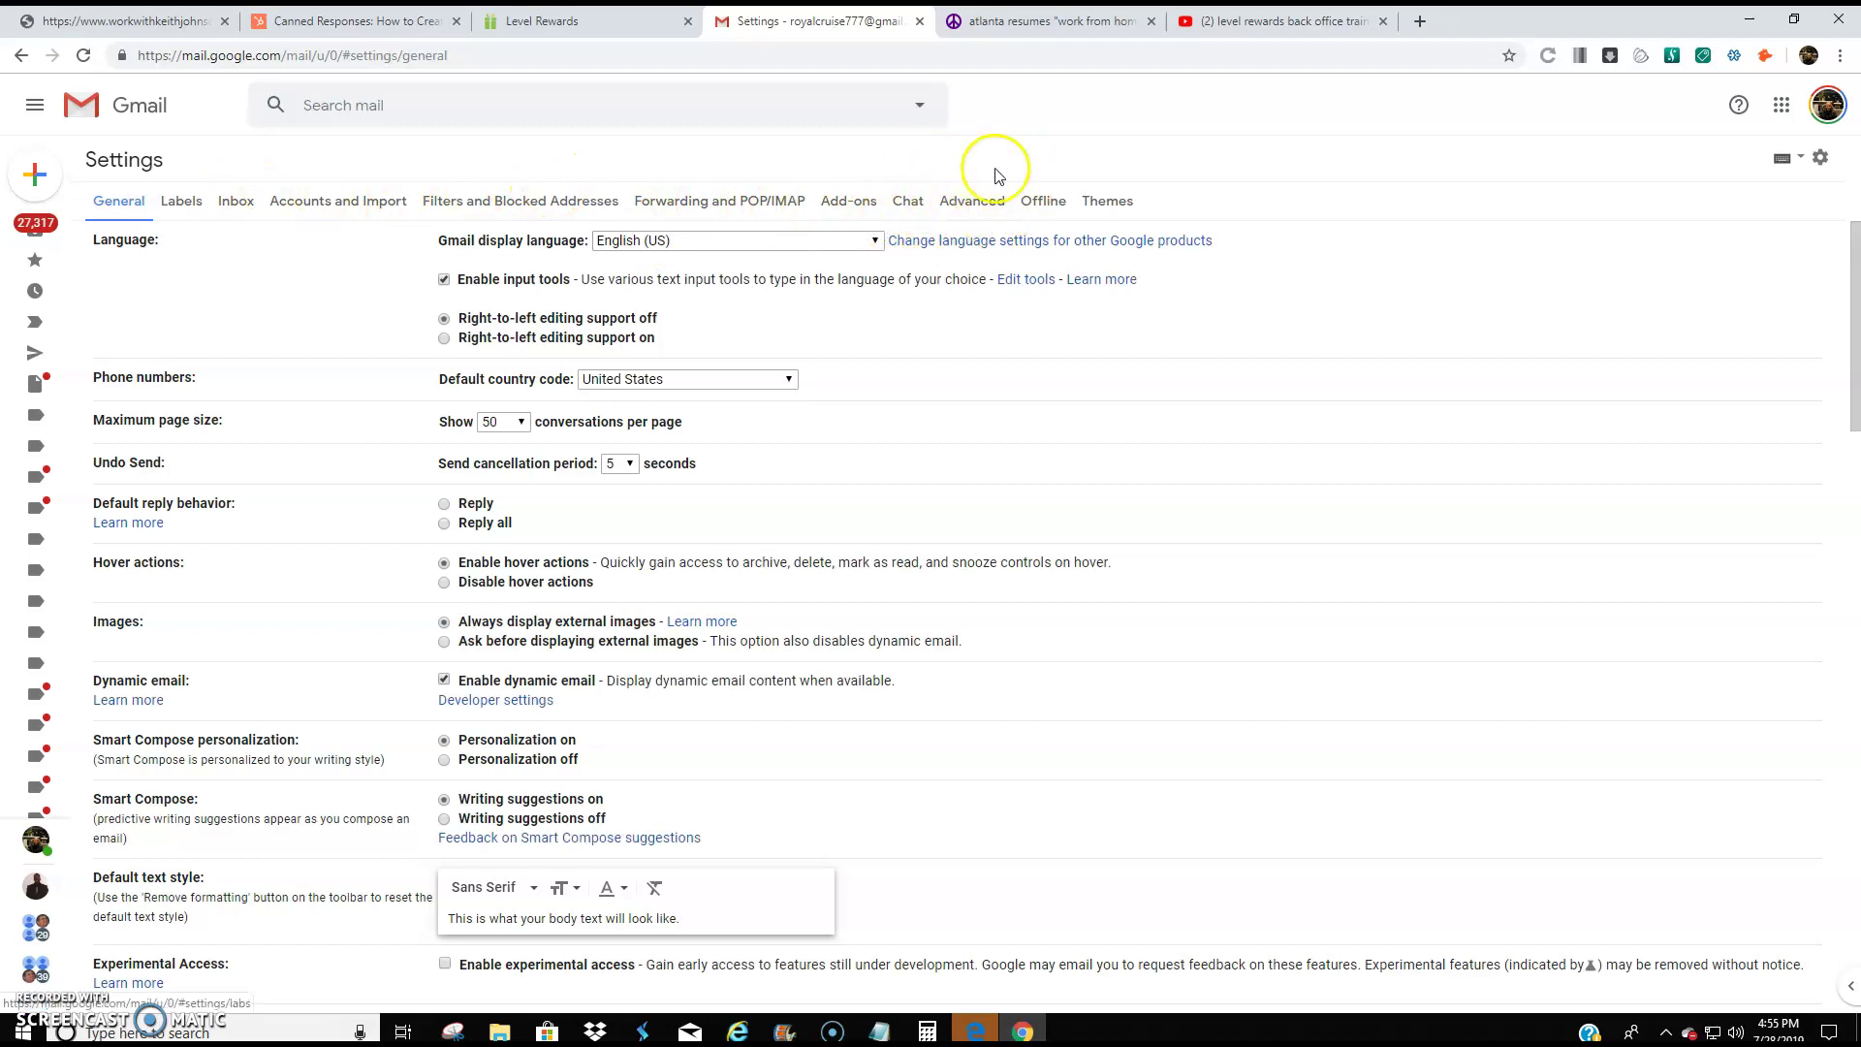
pyautogui.click(960, 201)
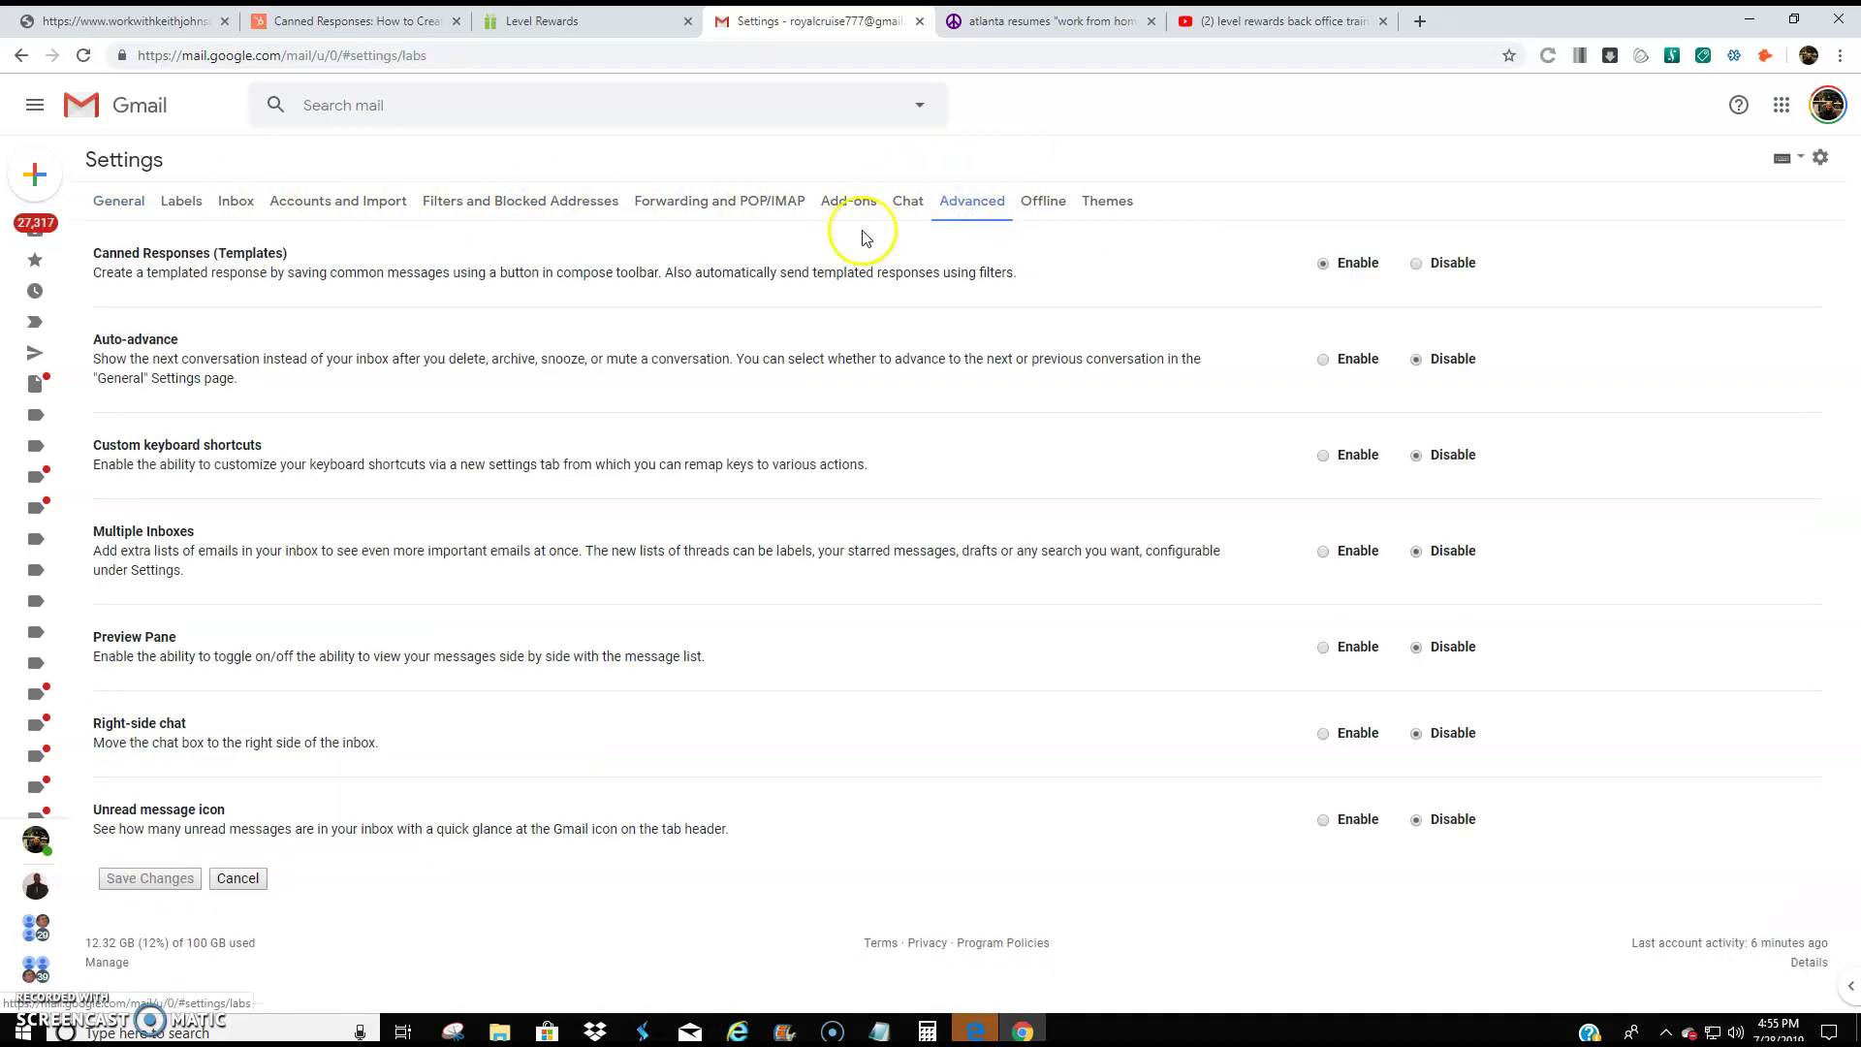
pyautogui.click(1417, 264)
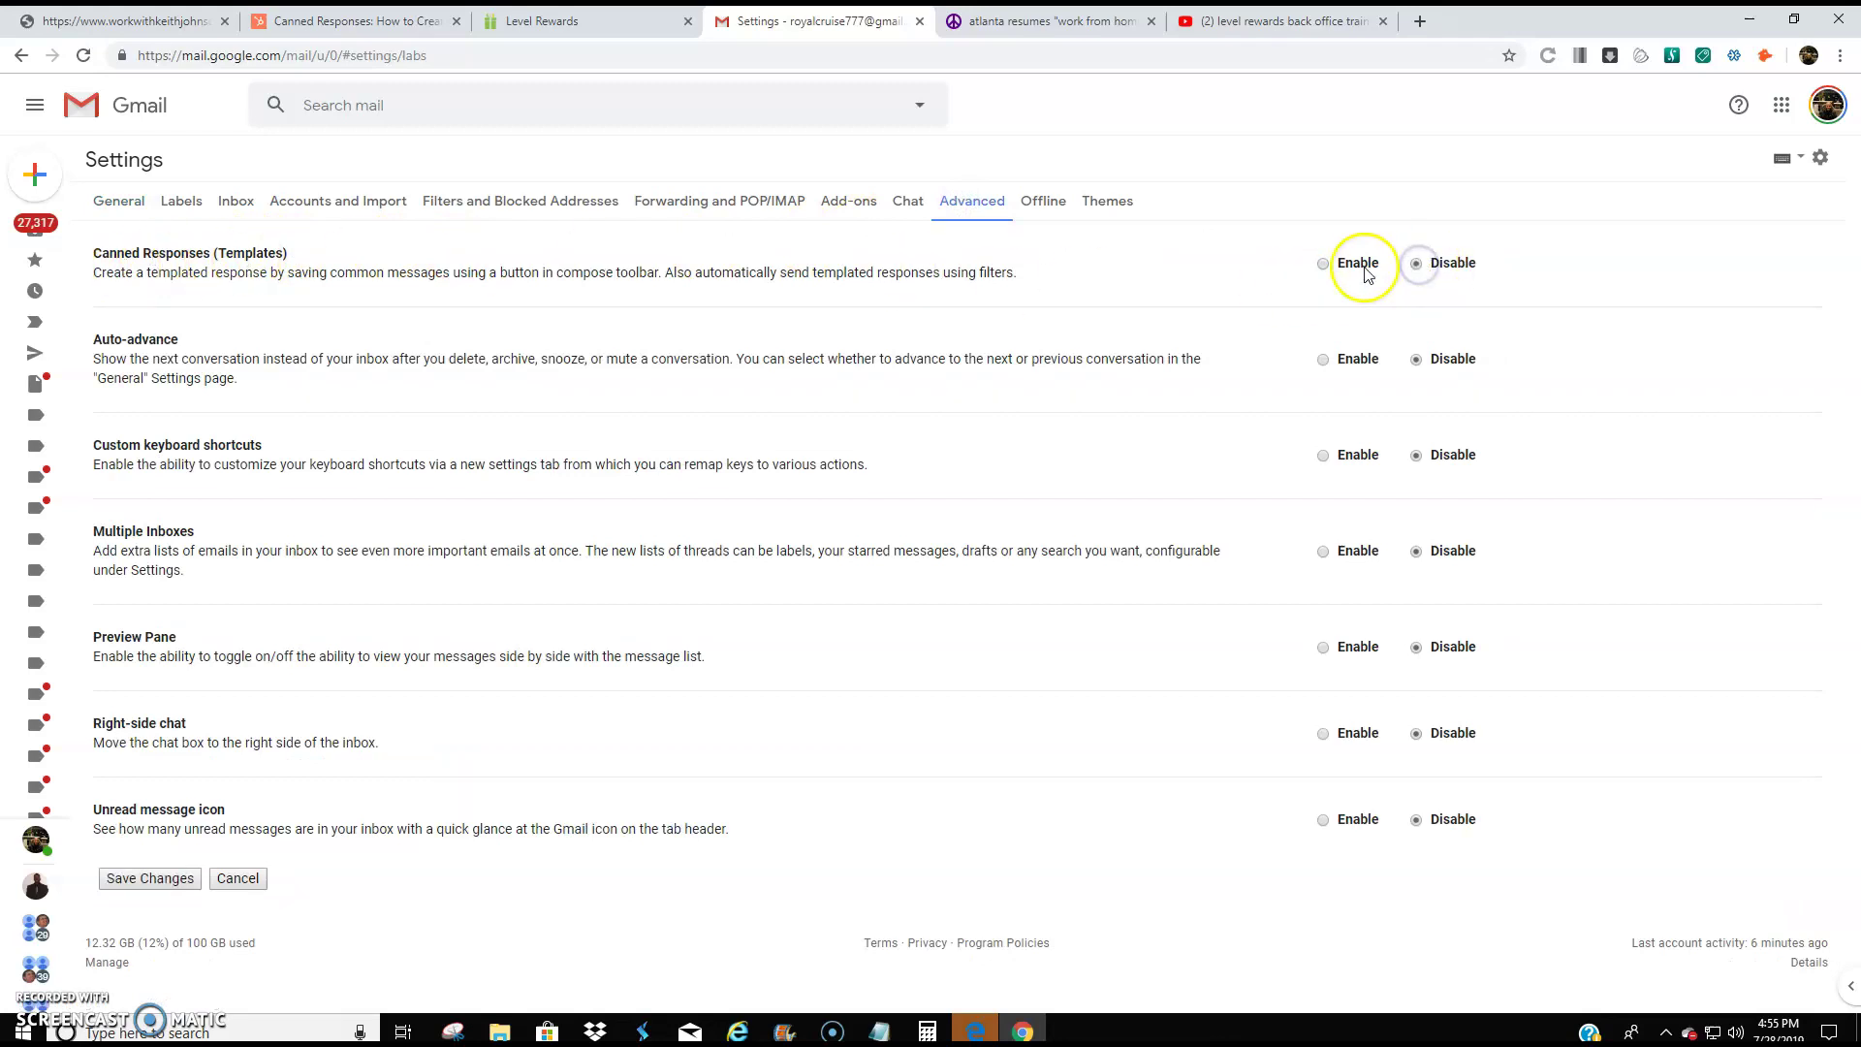
pyautogui.click(1324, 264)
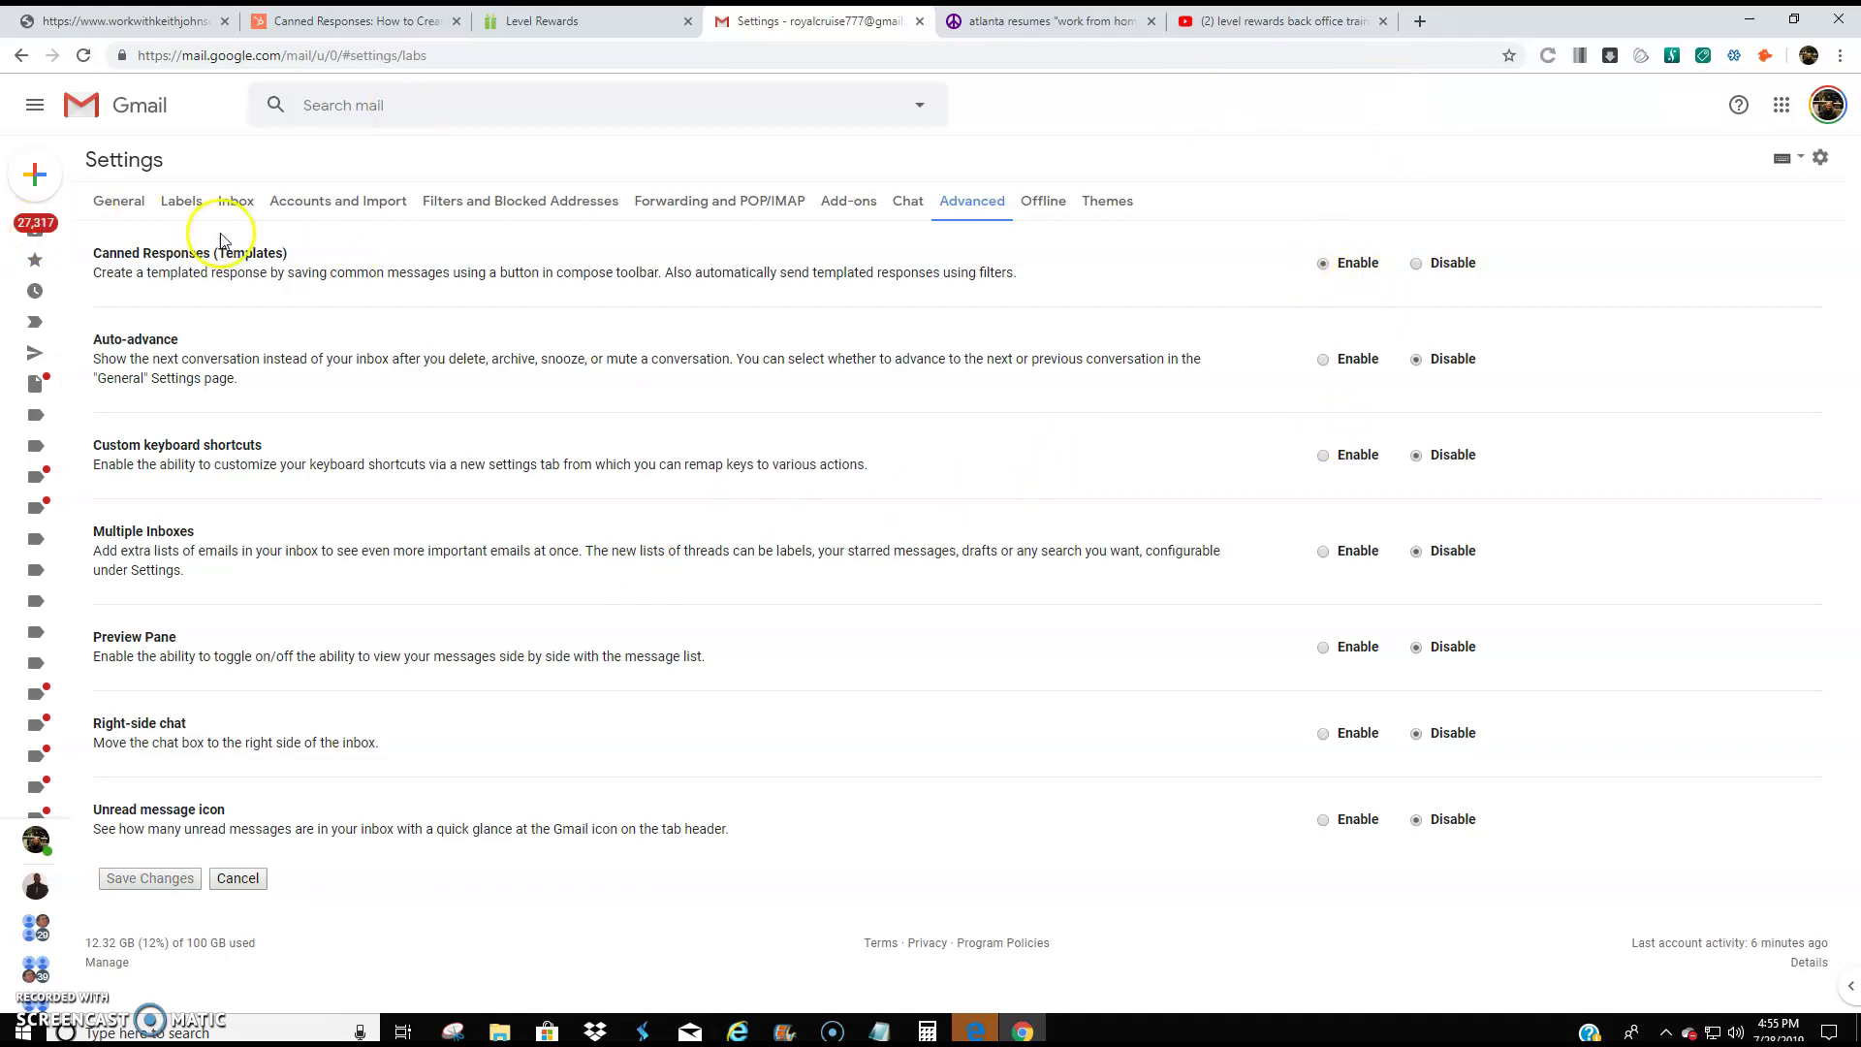
# Step: Start a new Gmail message addressed to your own account
pyautogui.click(39, 175)
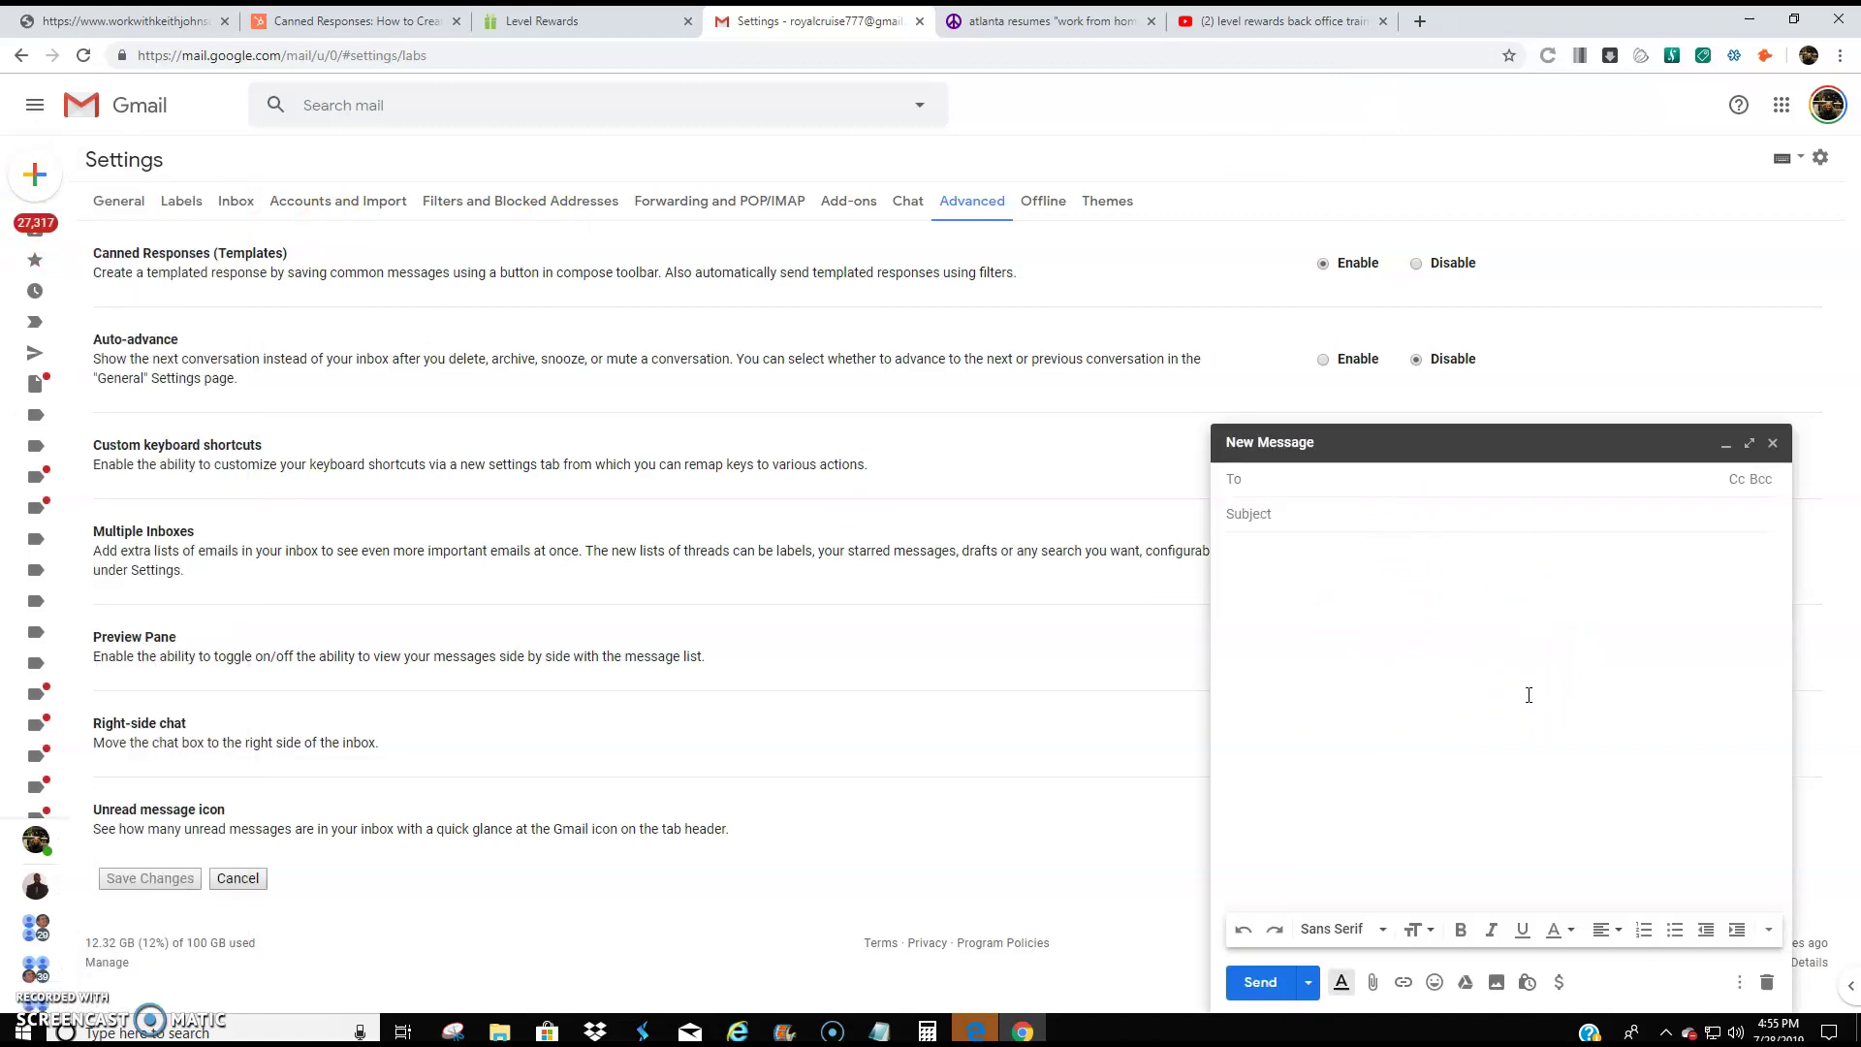
pyautogui.write('roy')
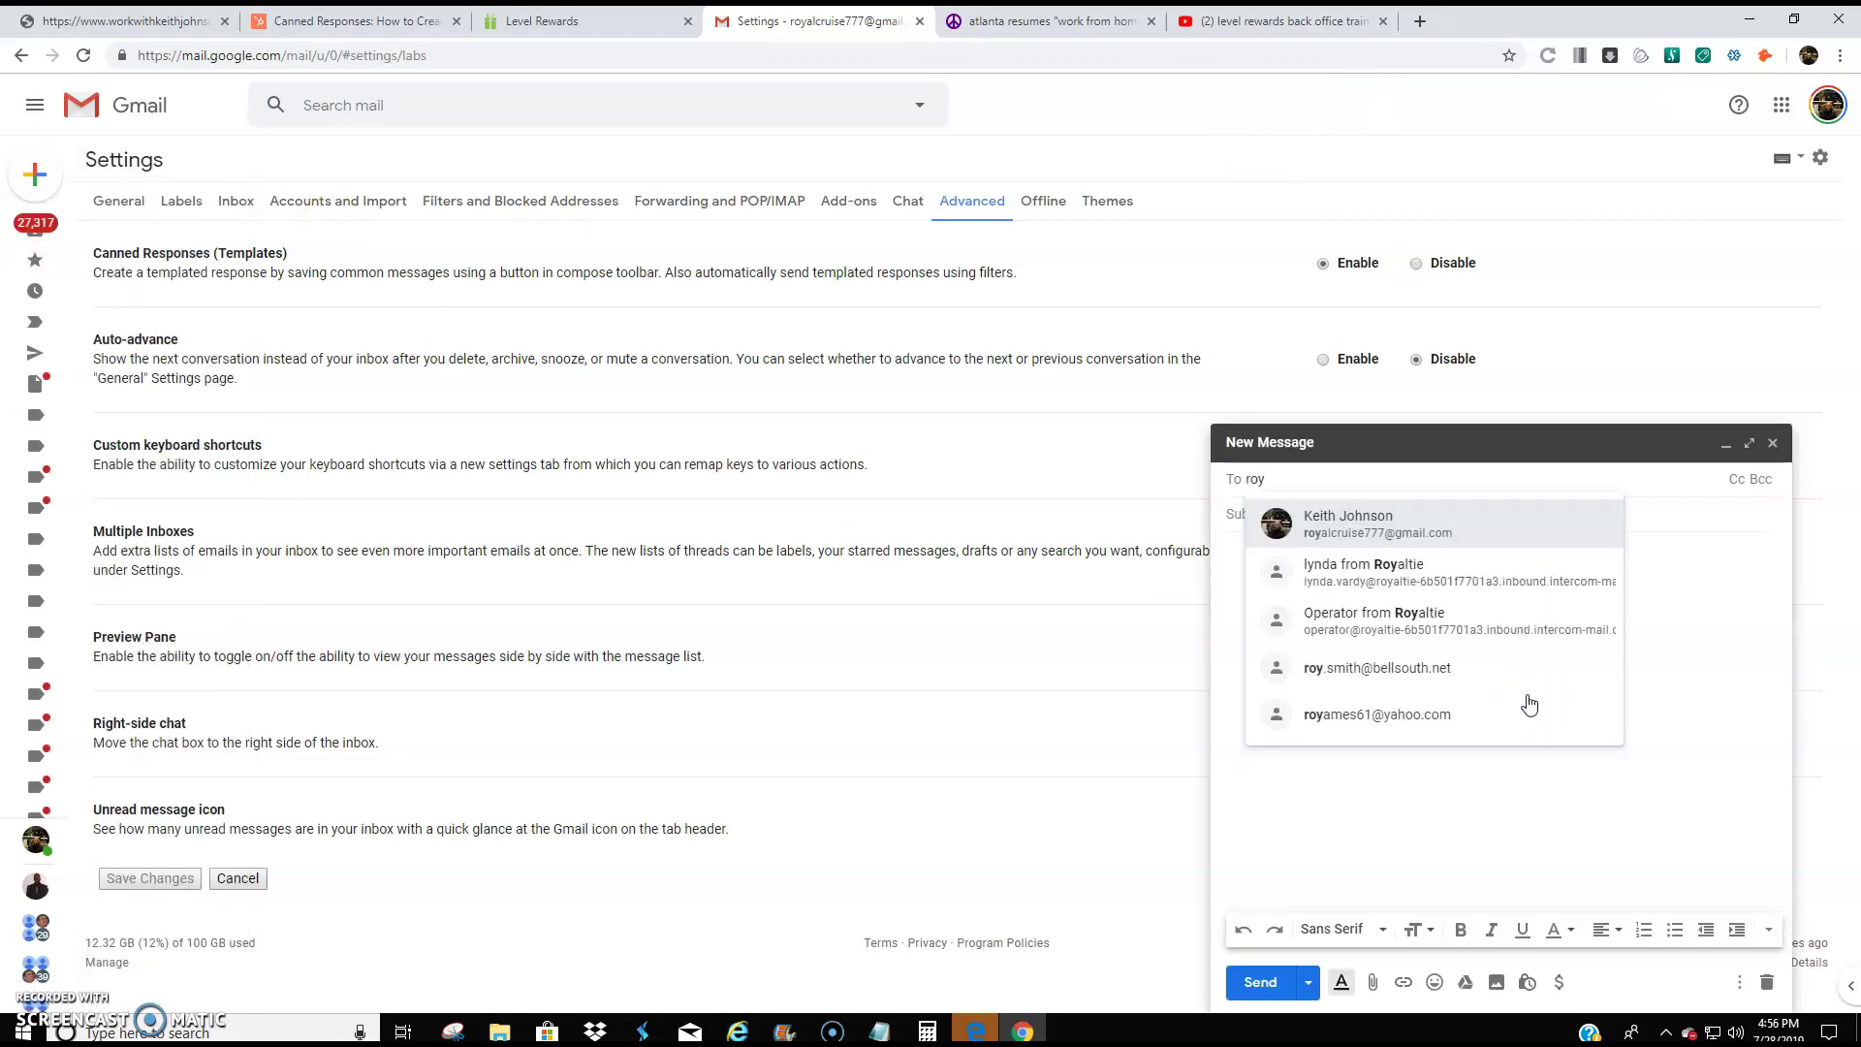
pyautogui.click(1384, 523)
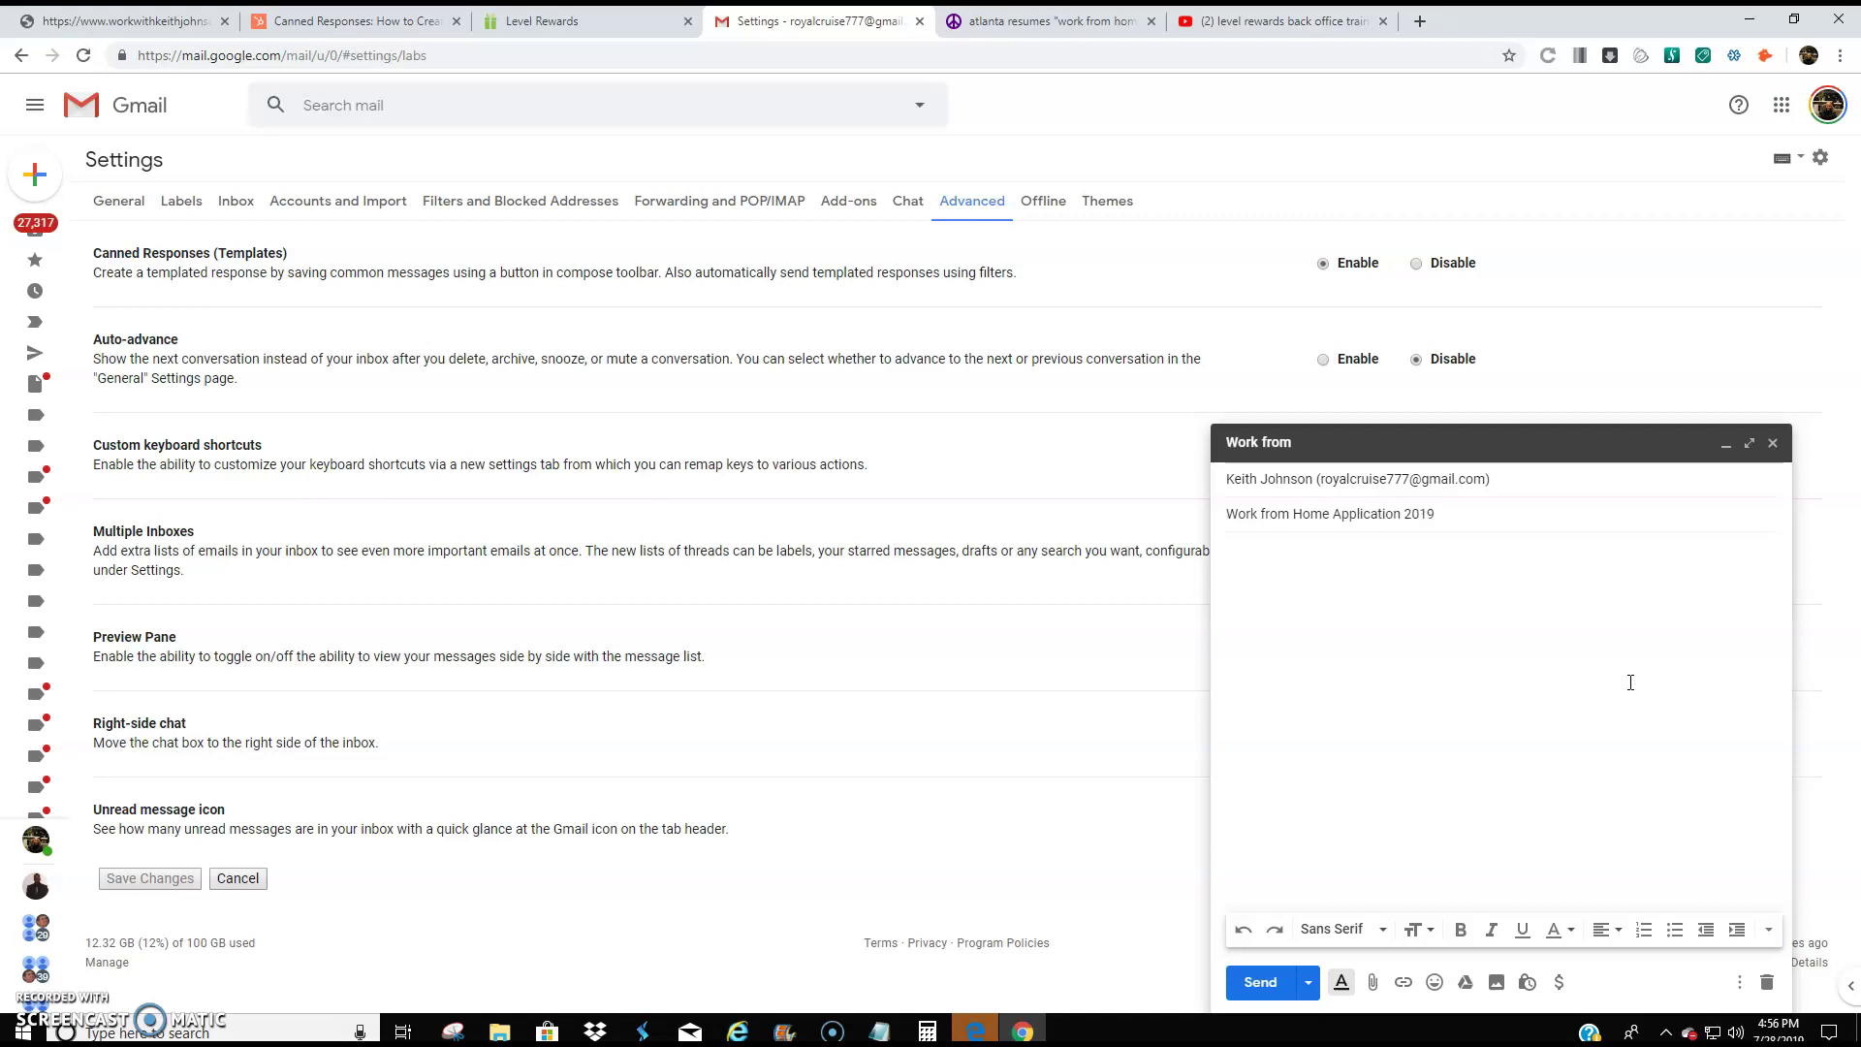
# Step: Write the intro, list online work, own hours and daily pay, then add 'go here ==>' with the website
pyautogui.click(1311, 623)
pyautogui.write('My name is Keith Johnson.')
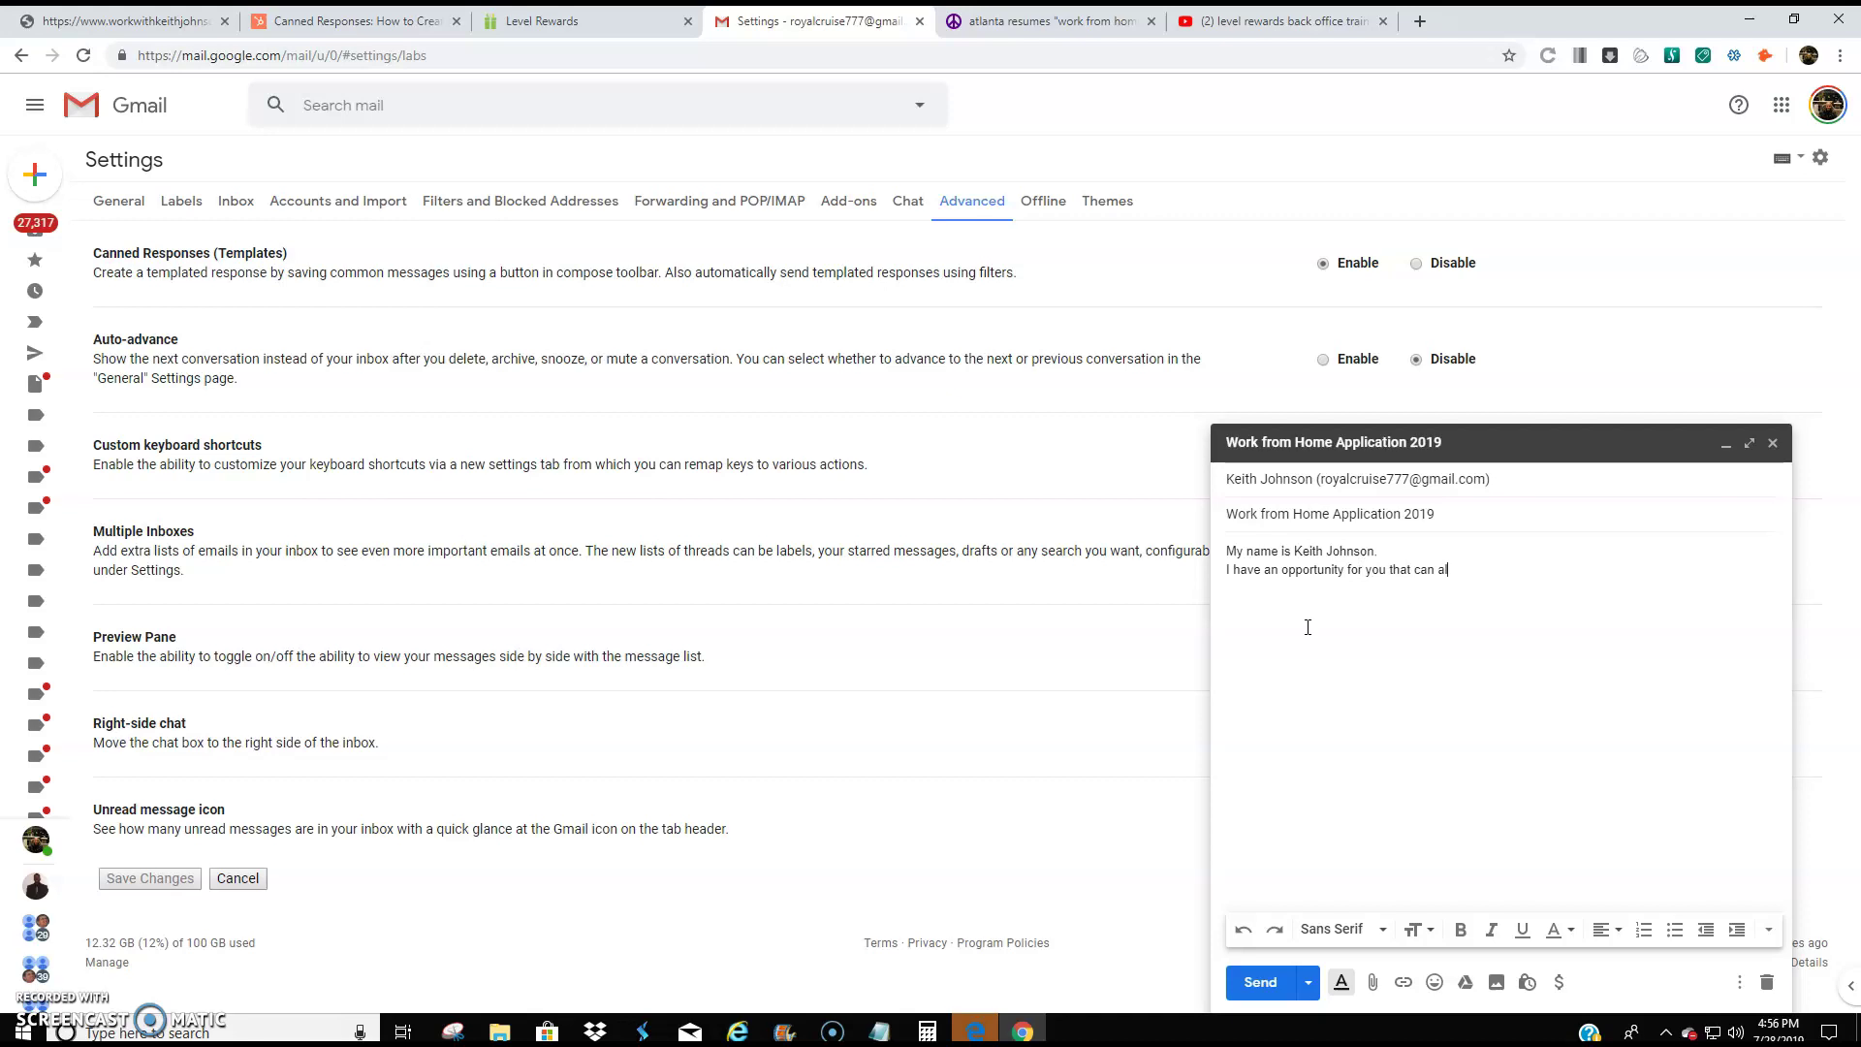
pyautogui.write('to')
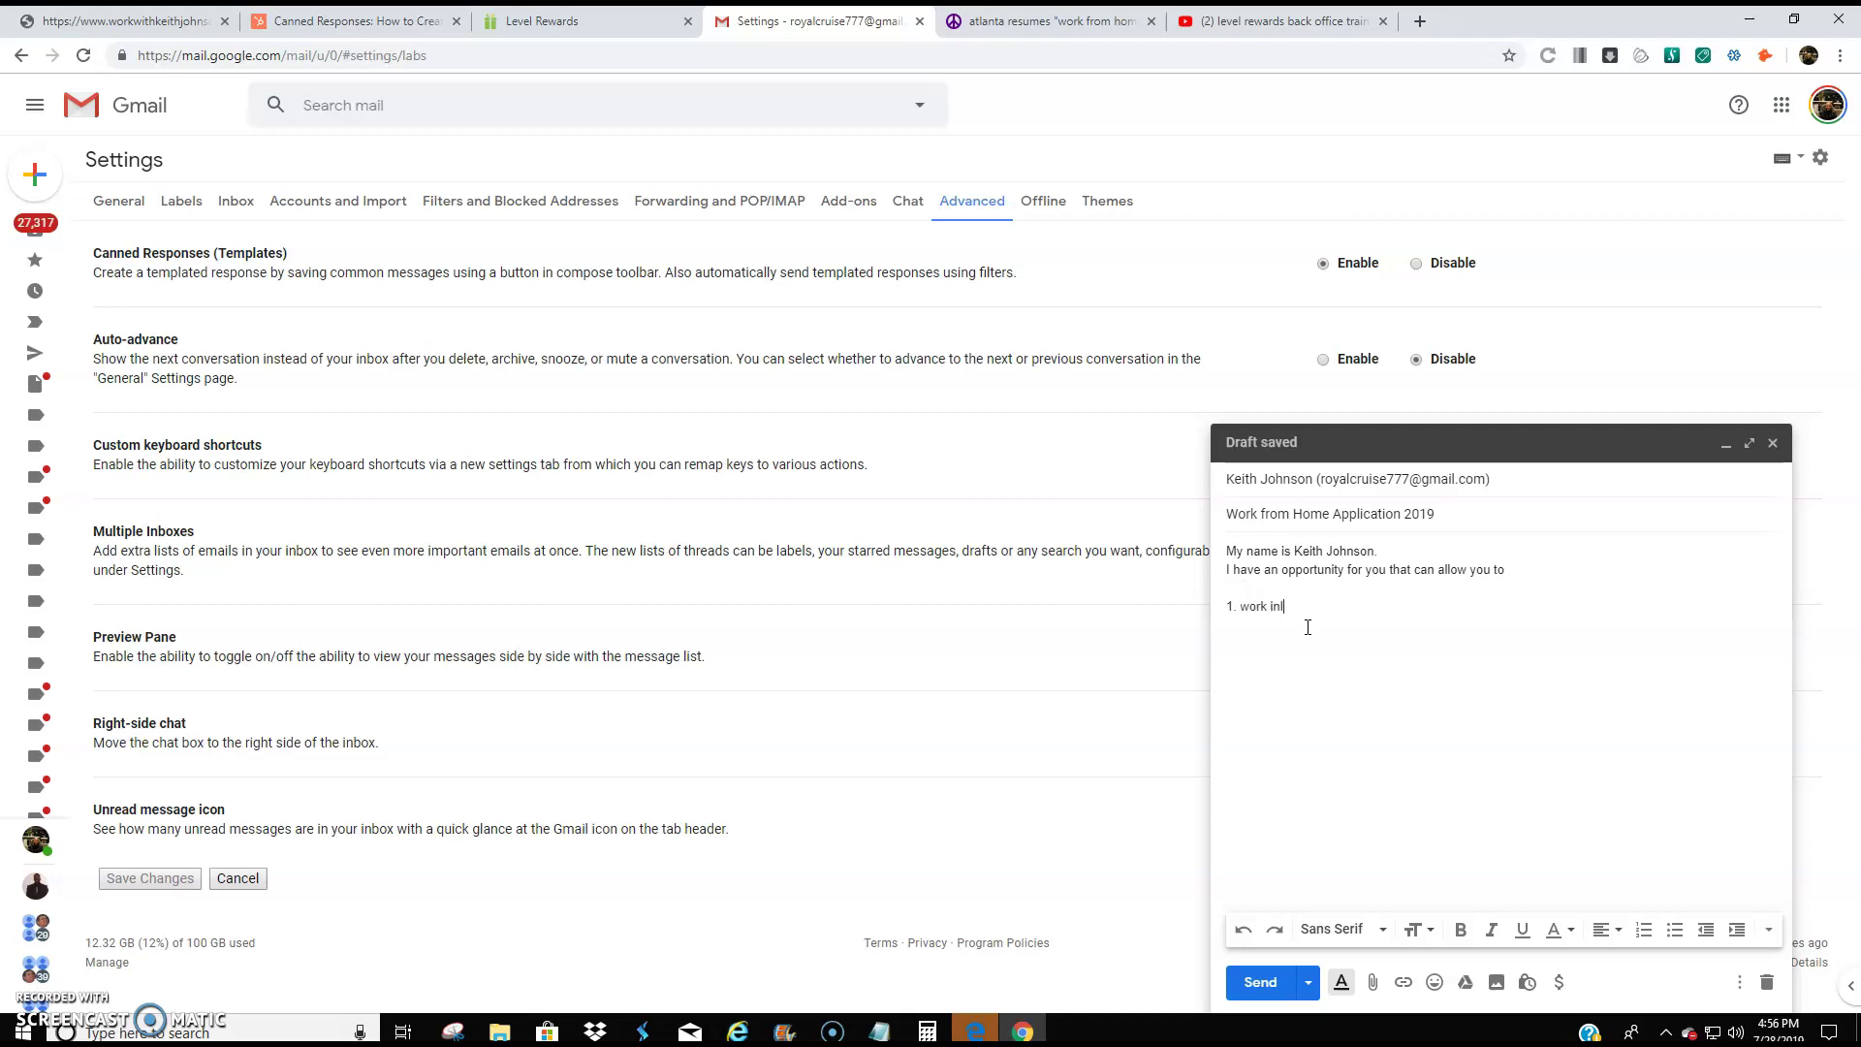
pyautogui.press('BackSpace')
pyautogui.press('BackSpace')
pyautogui.press('BackSpace')
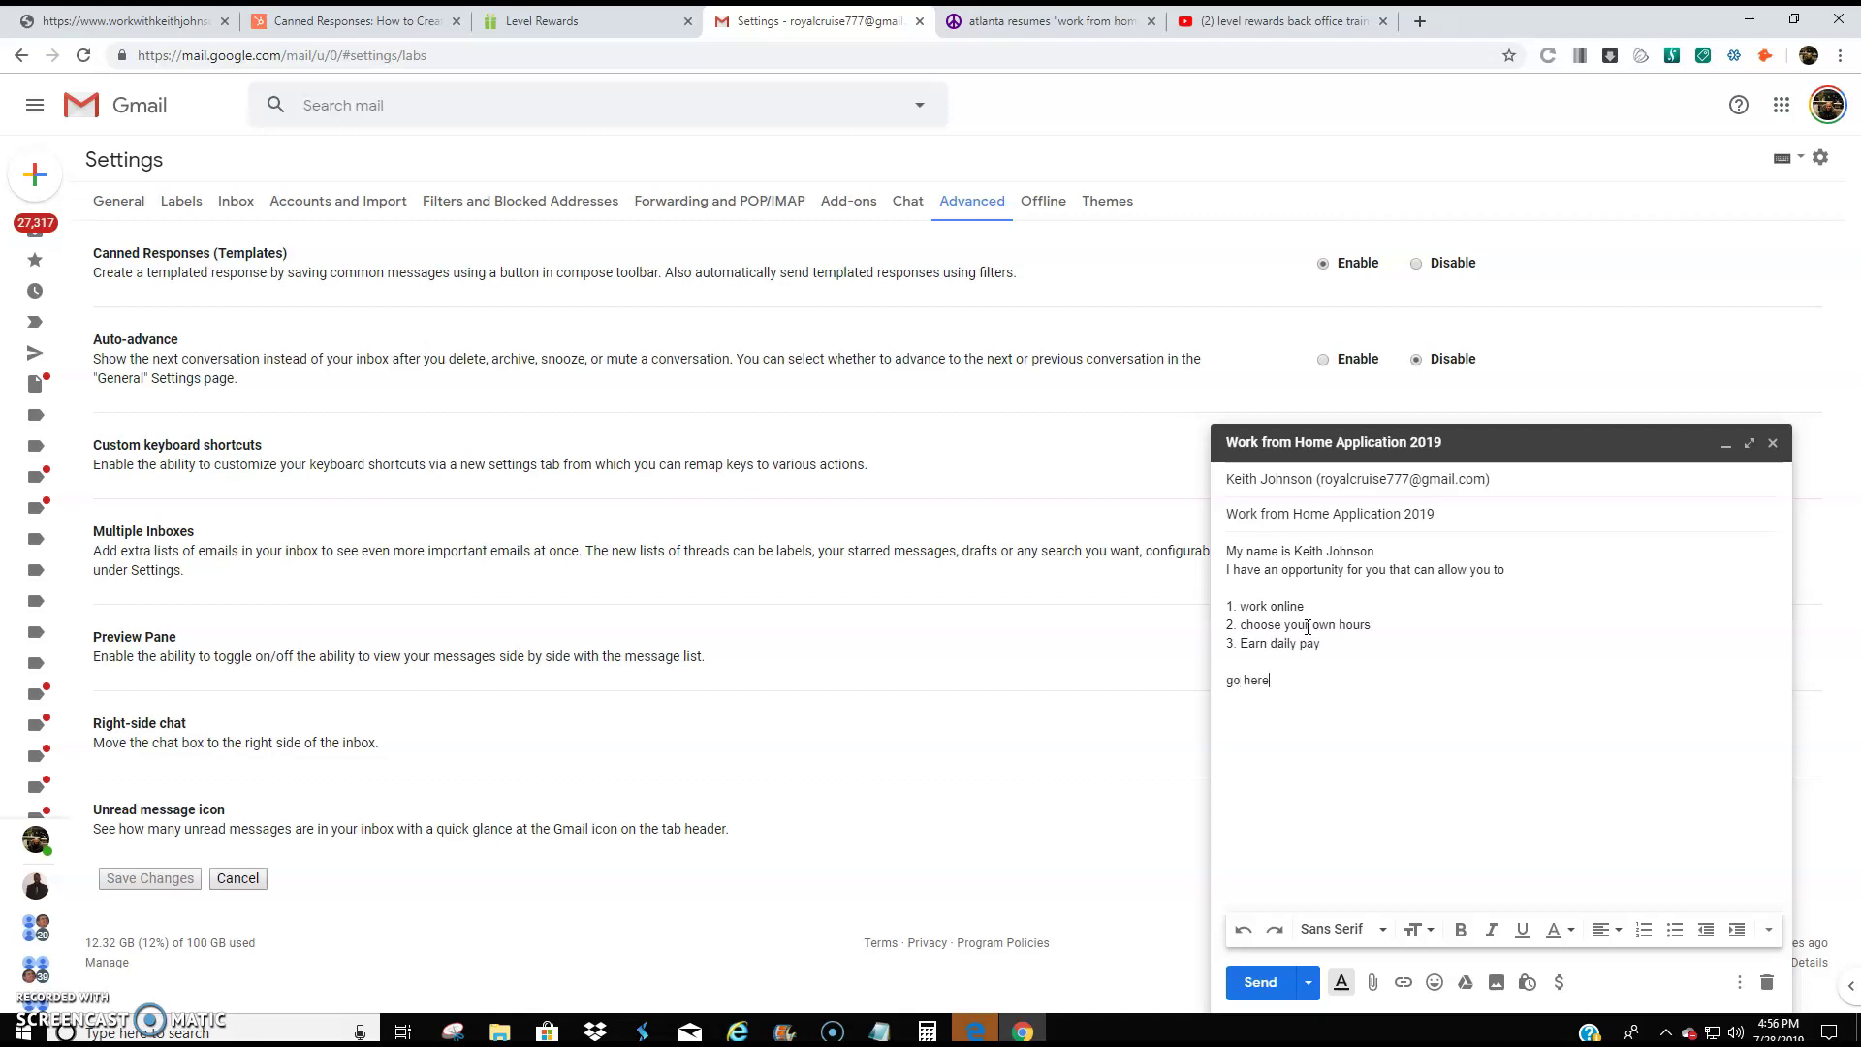
pyautogui.write('=')
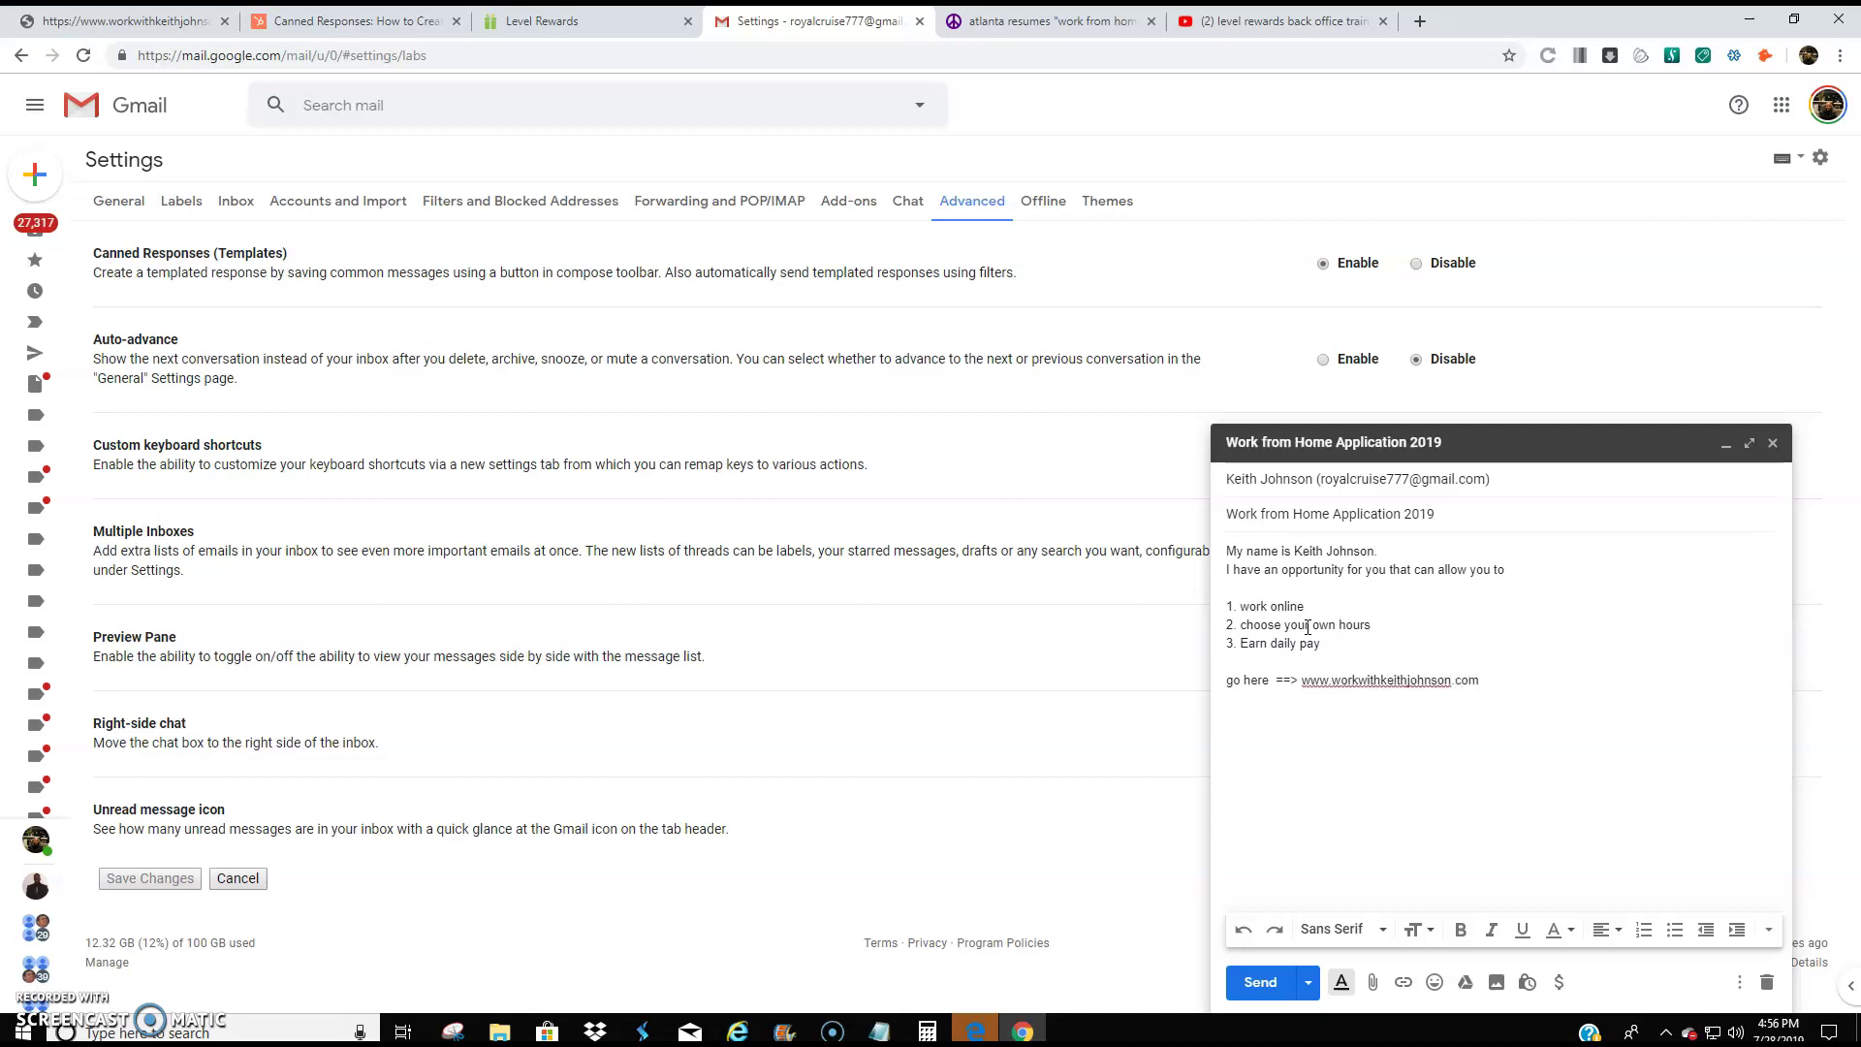
# Step: Make the website address in the draft a clickable hyperlink
pyautogui.moveTo(1482, 698); pyautogui.dragTo(1300, 680)
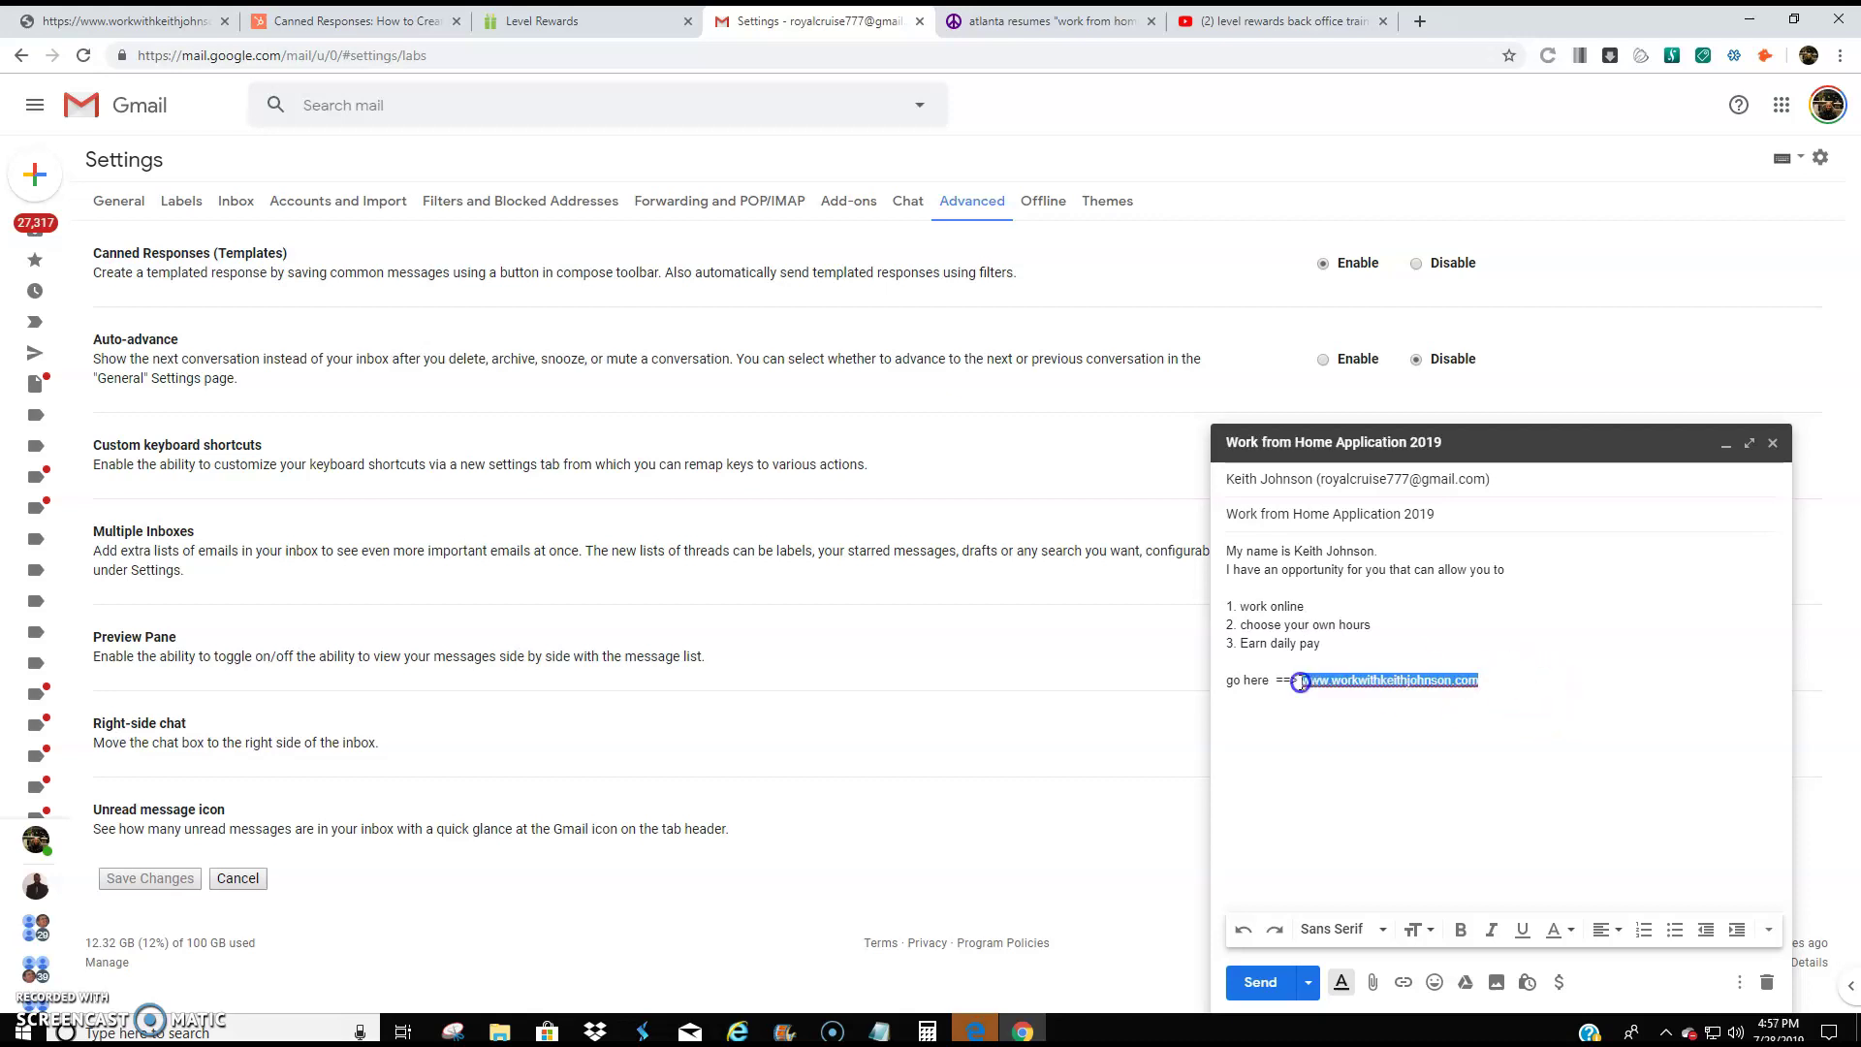
pyautogui.click(1405, 983)
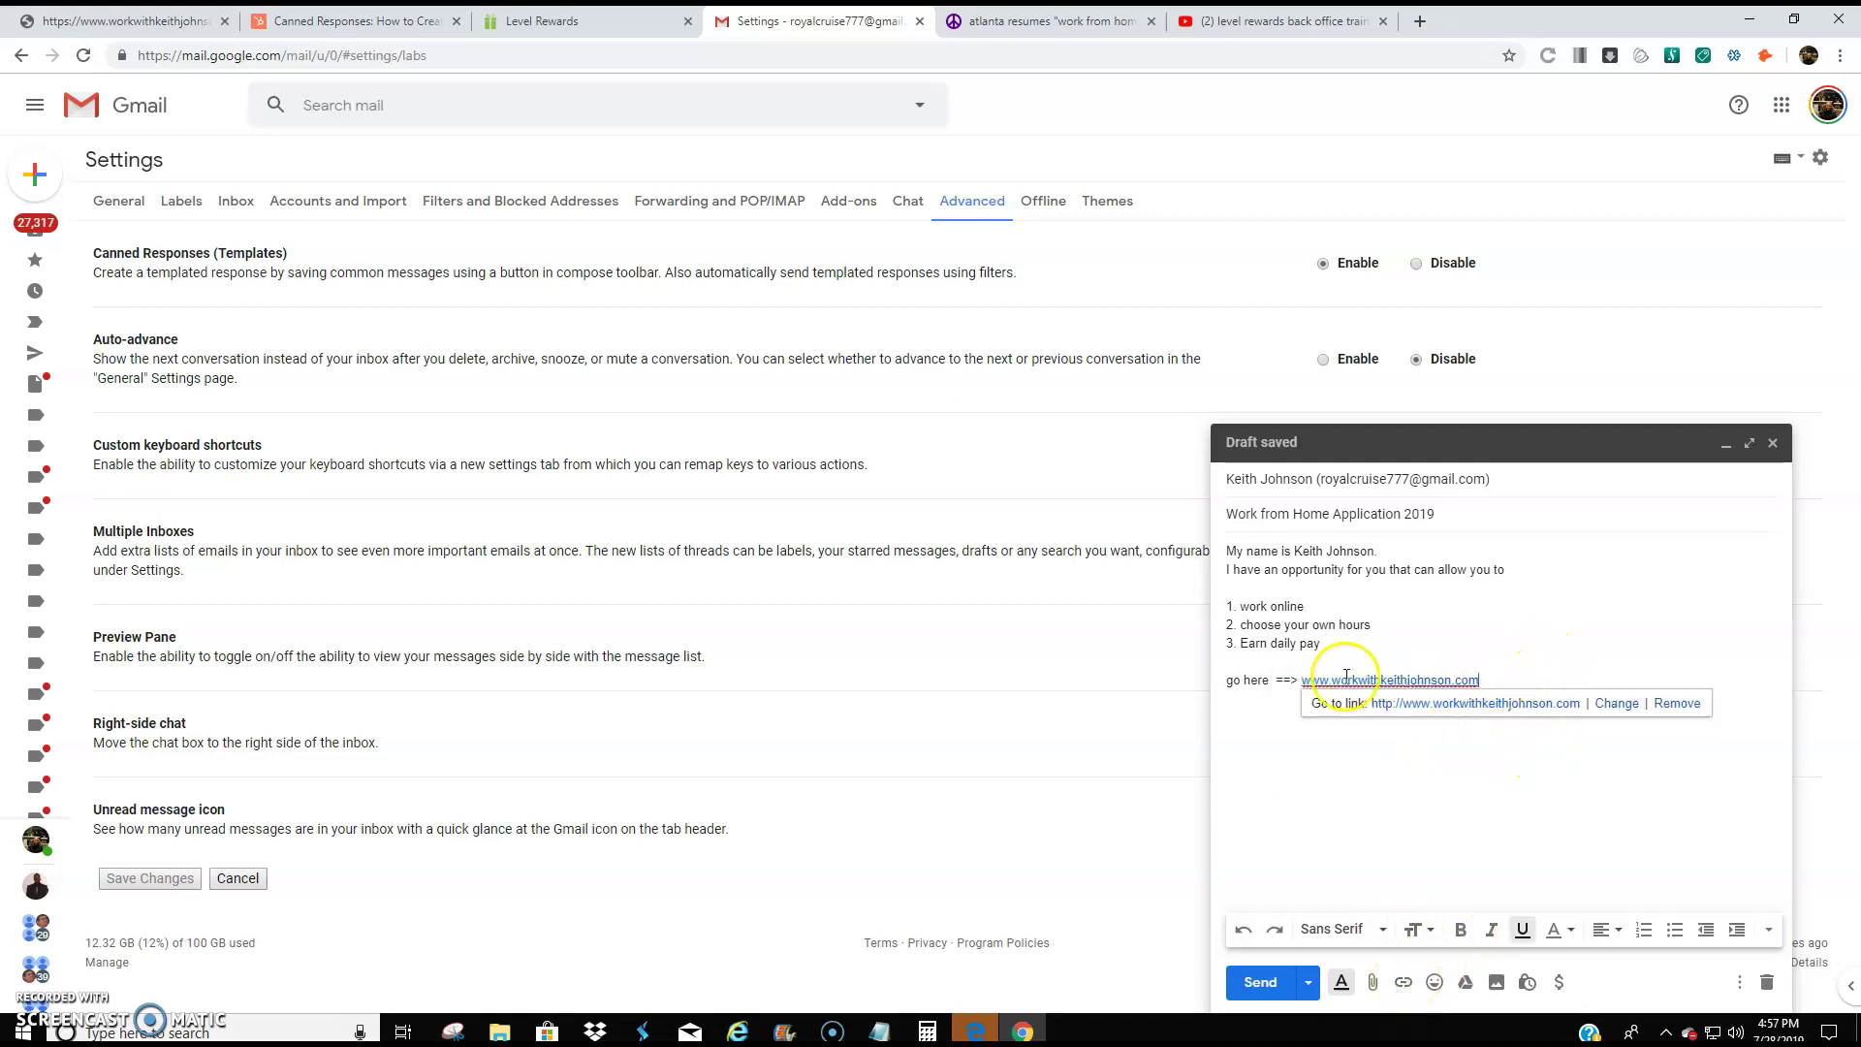
pyautogui.click(1479, 761)
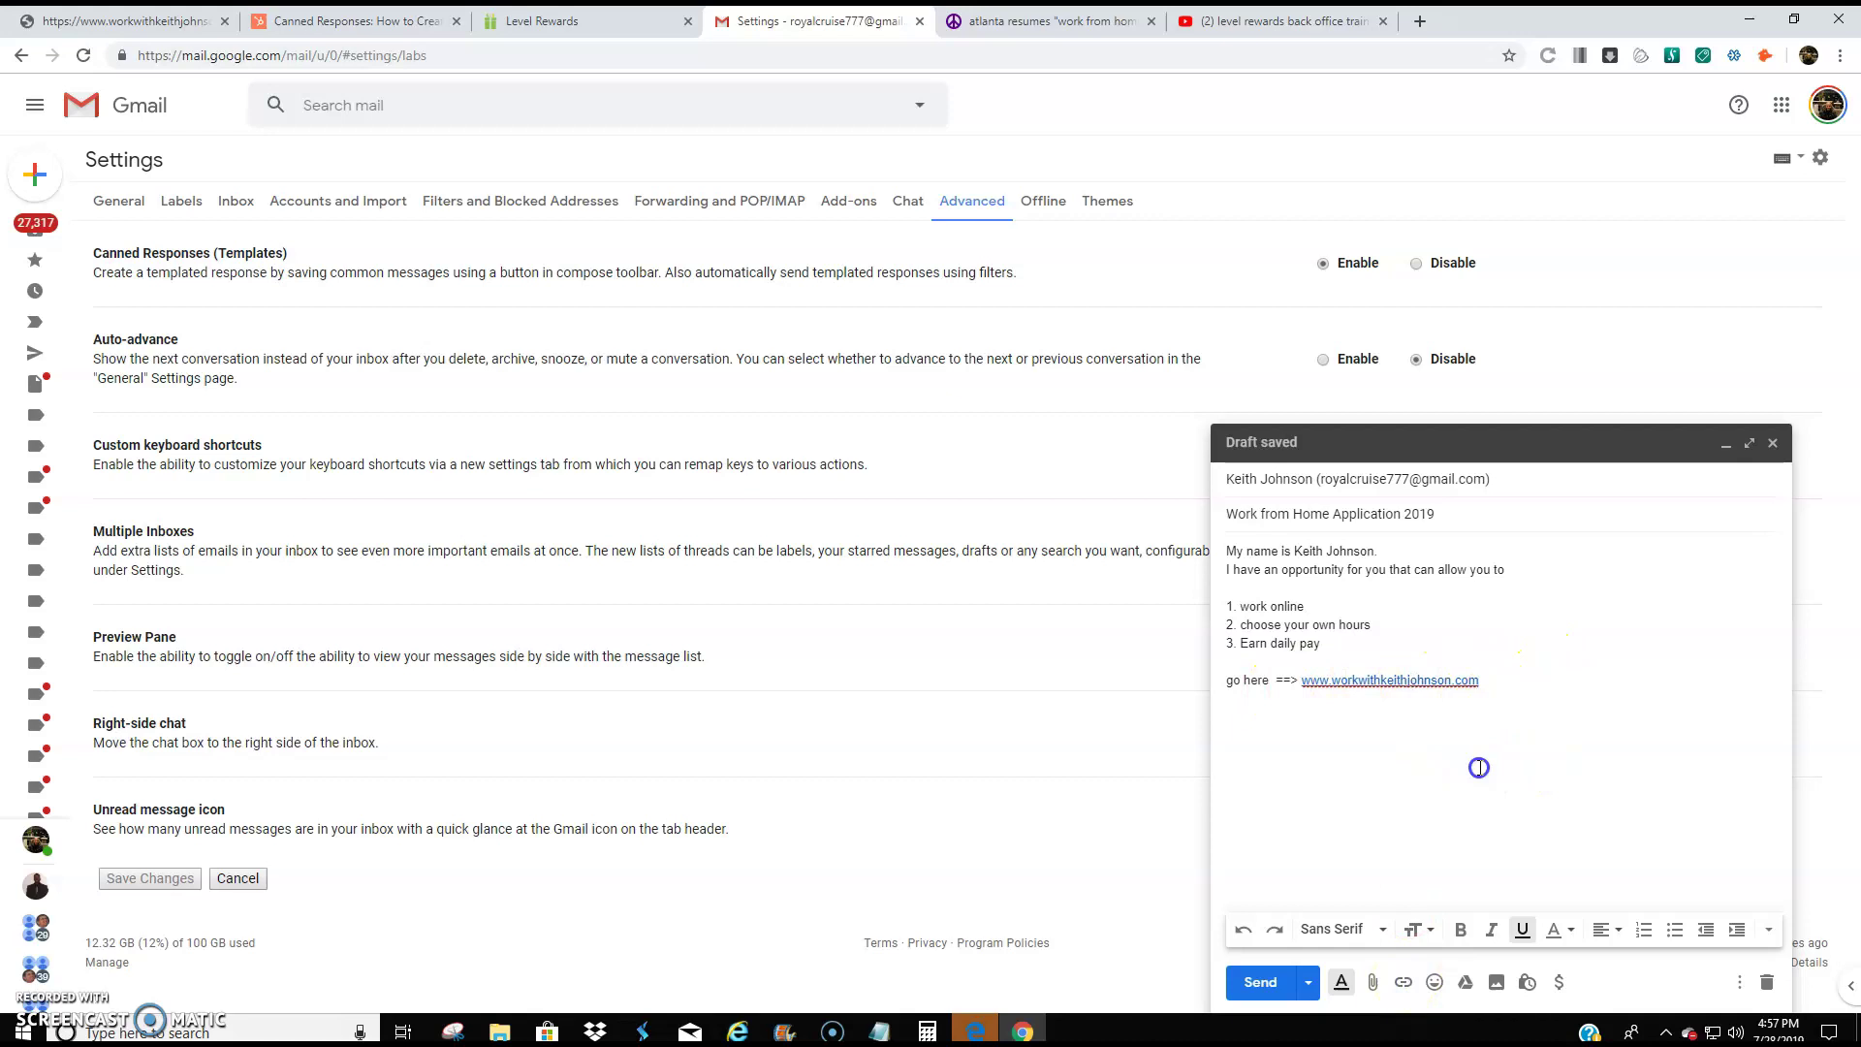
# Step: Save the draft under Canned responses as new template 'Work from Home Application 2019', then close it
pyautogui.click(1738, 982)
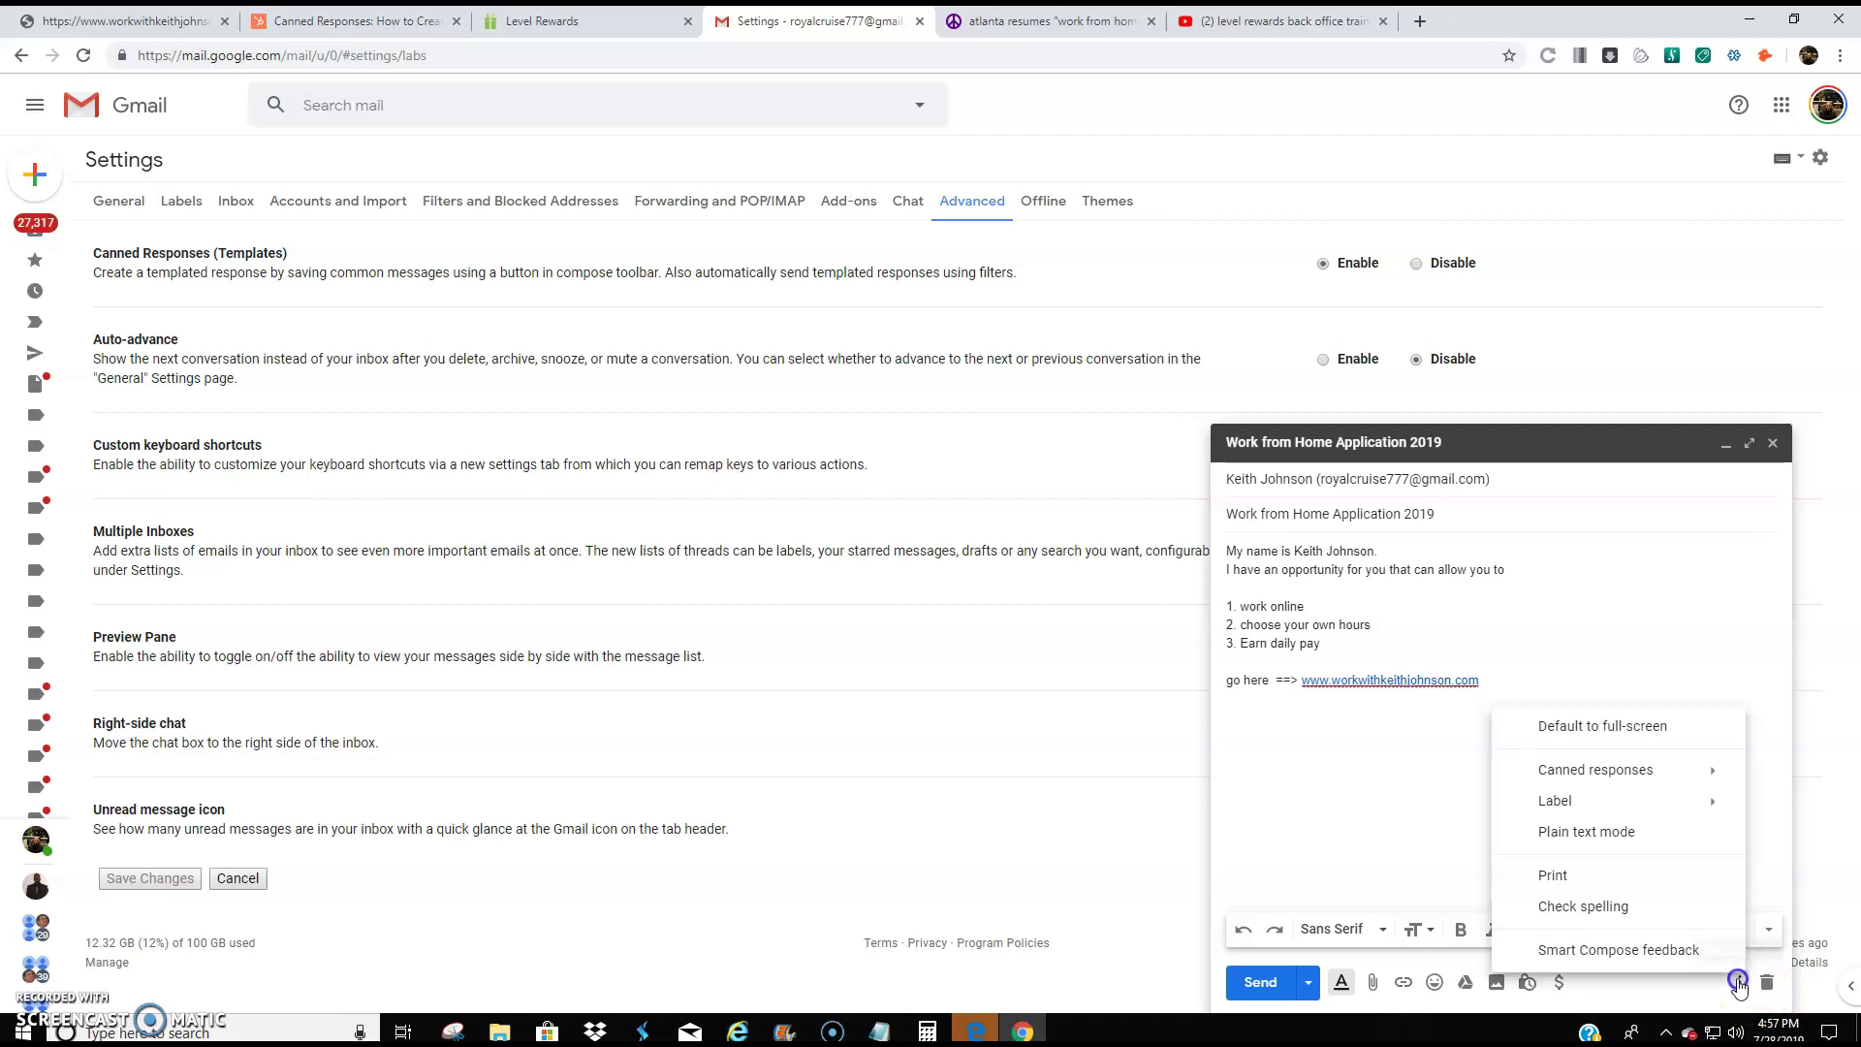
pyautogui.click(1646, 773)
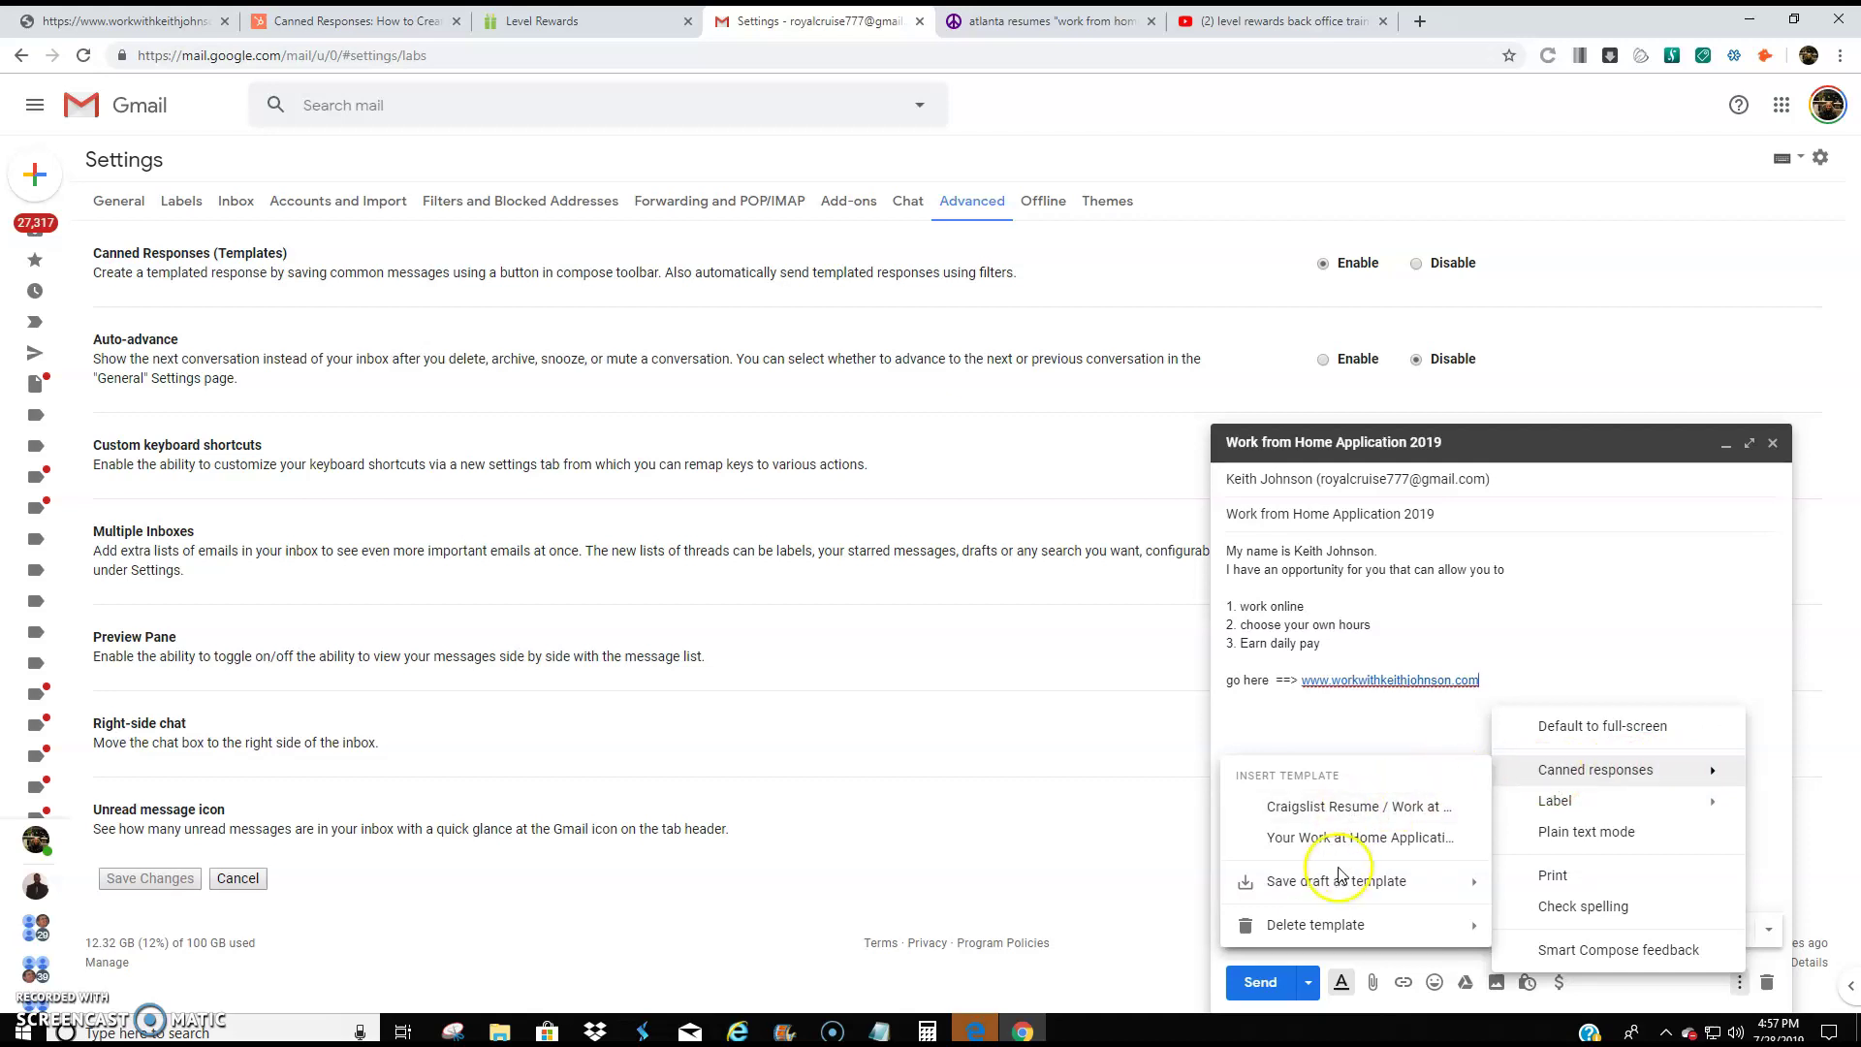
pyautogui.moveTo(1320, 882)
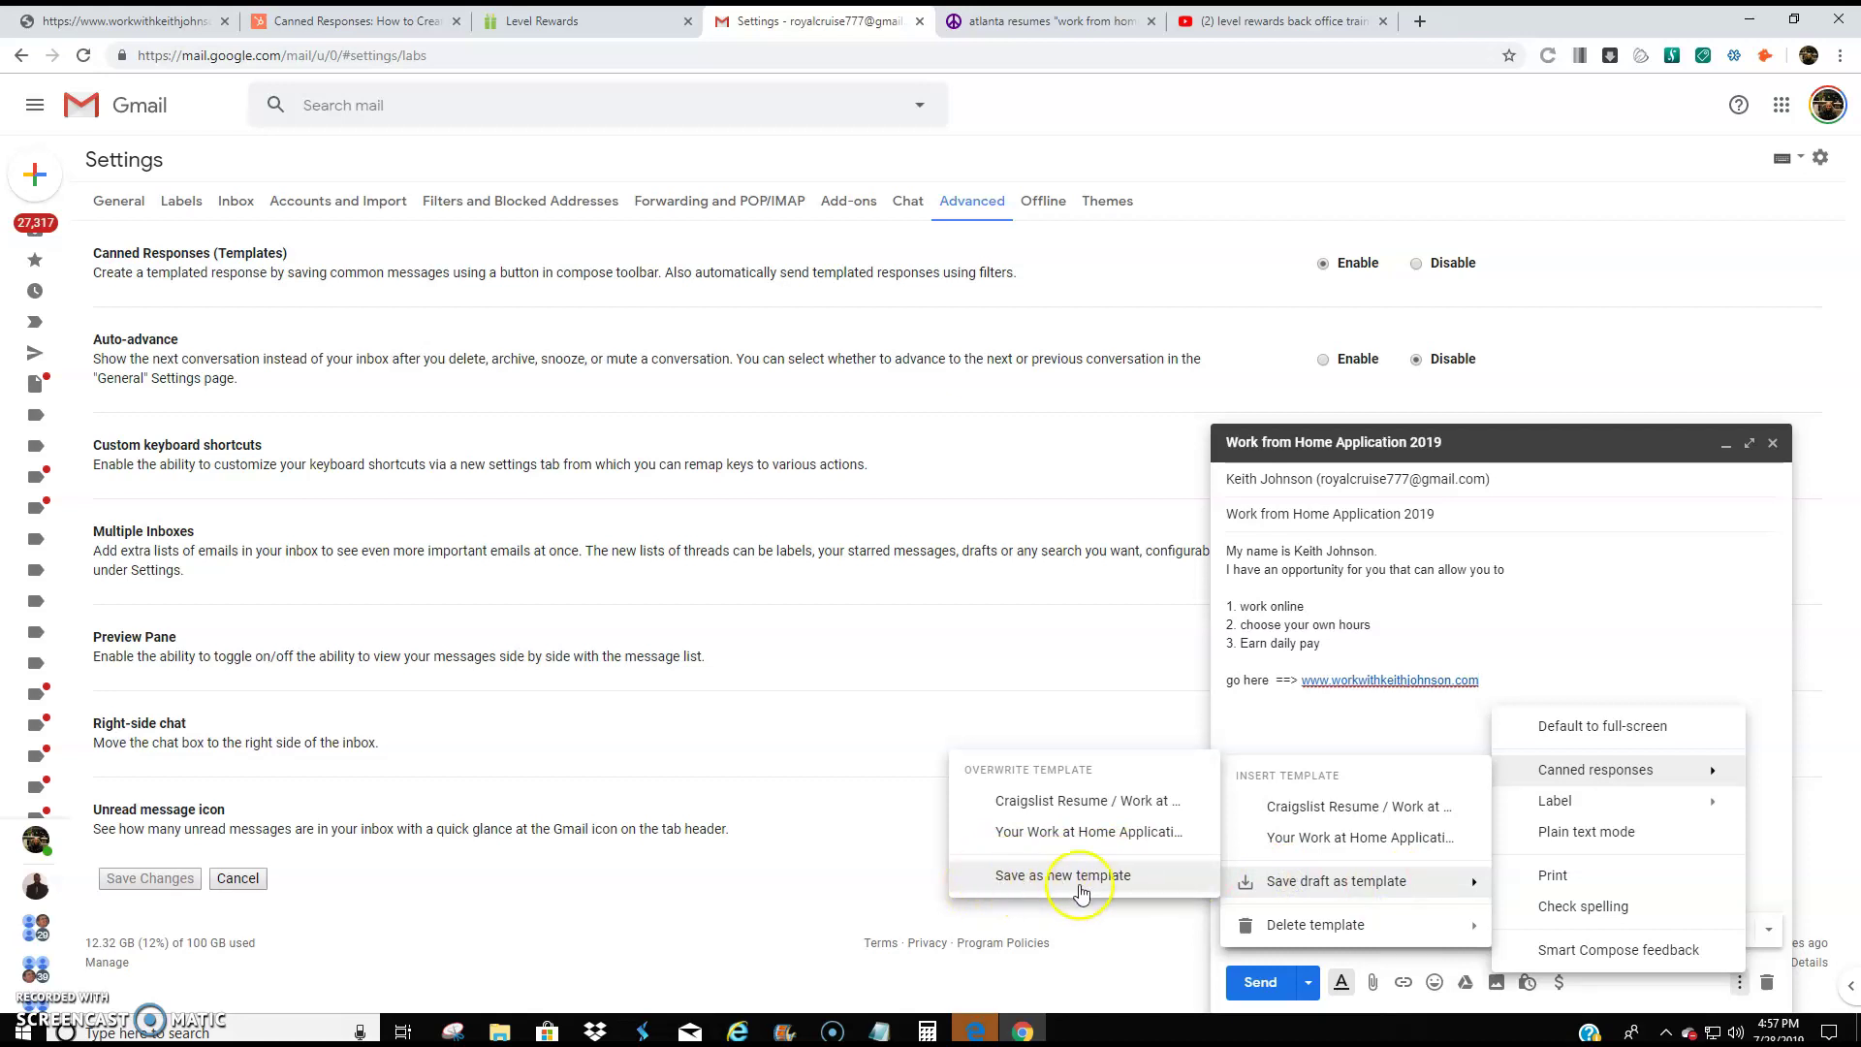
pyautogui.click(1082, 889)
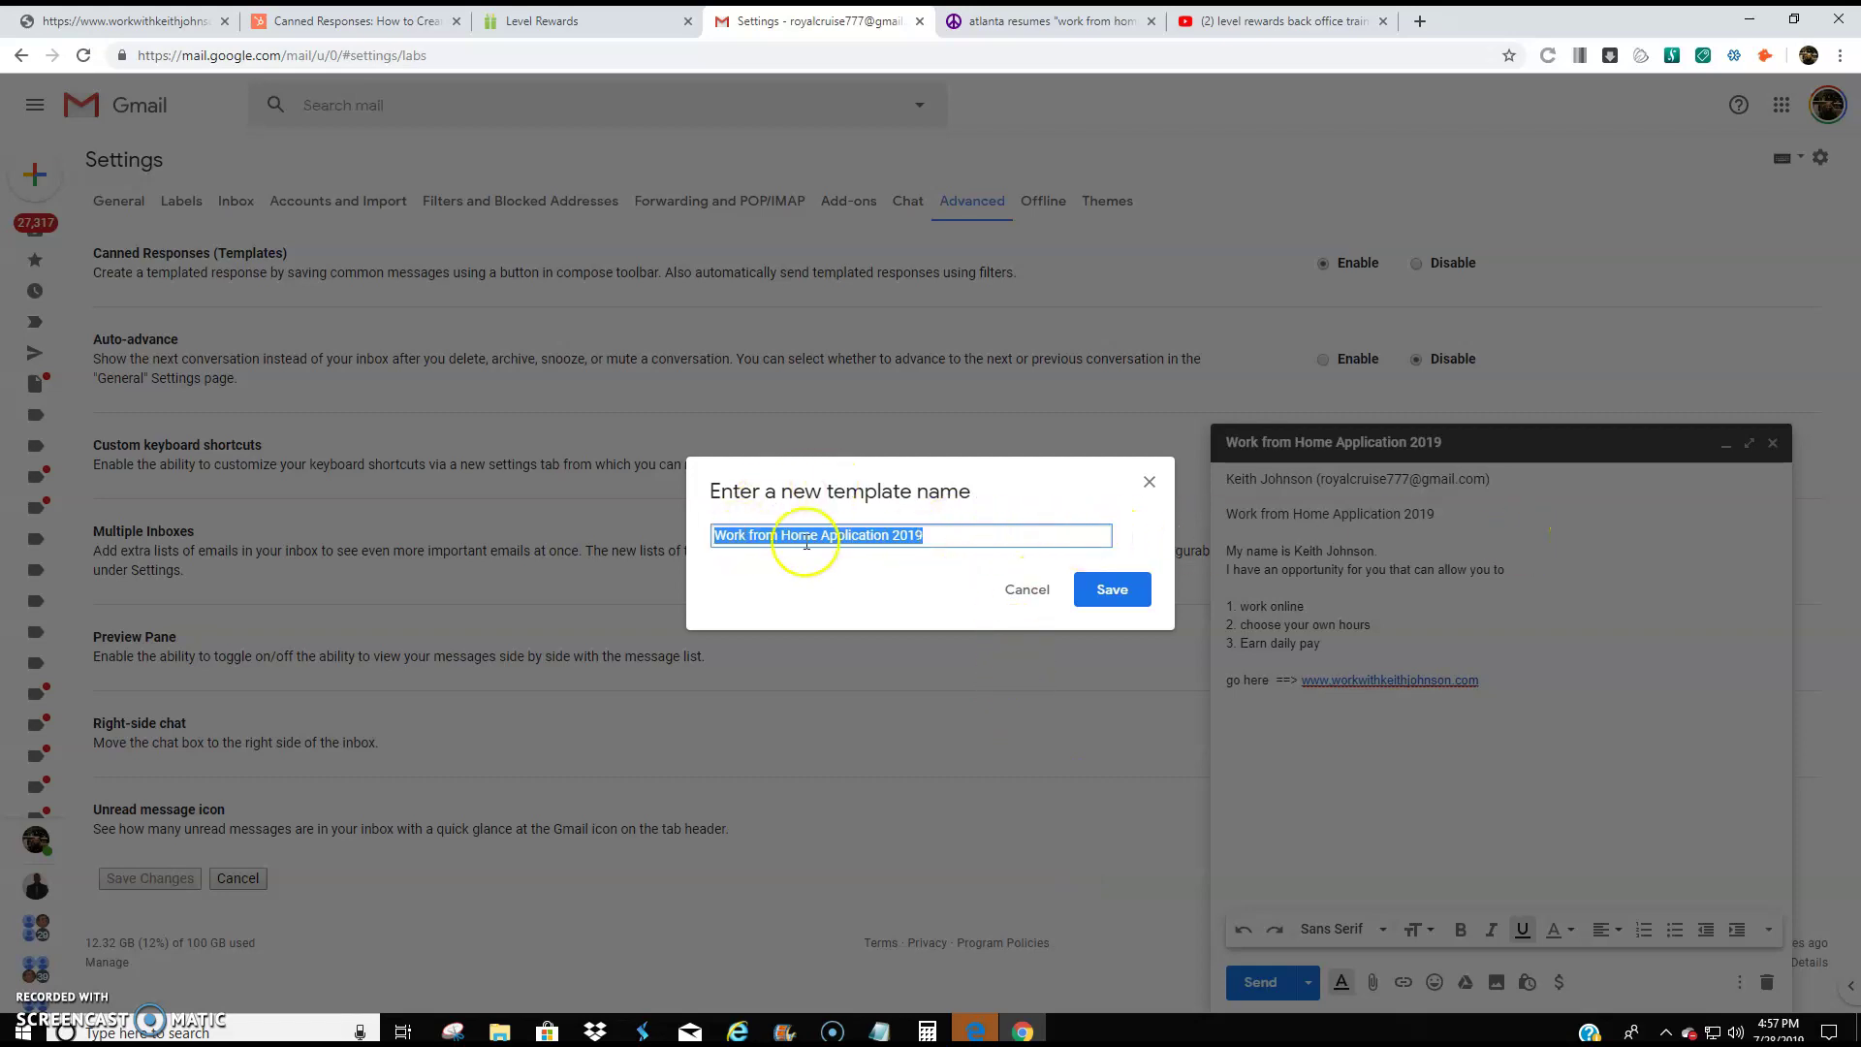
pyautogui.click(1112, 594)
pyautogui.click(1773, 443)
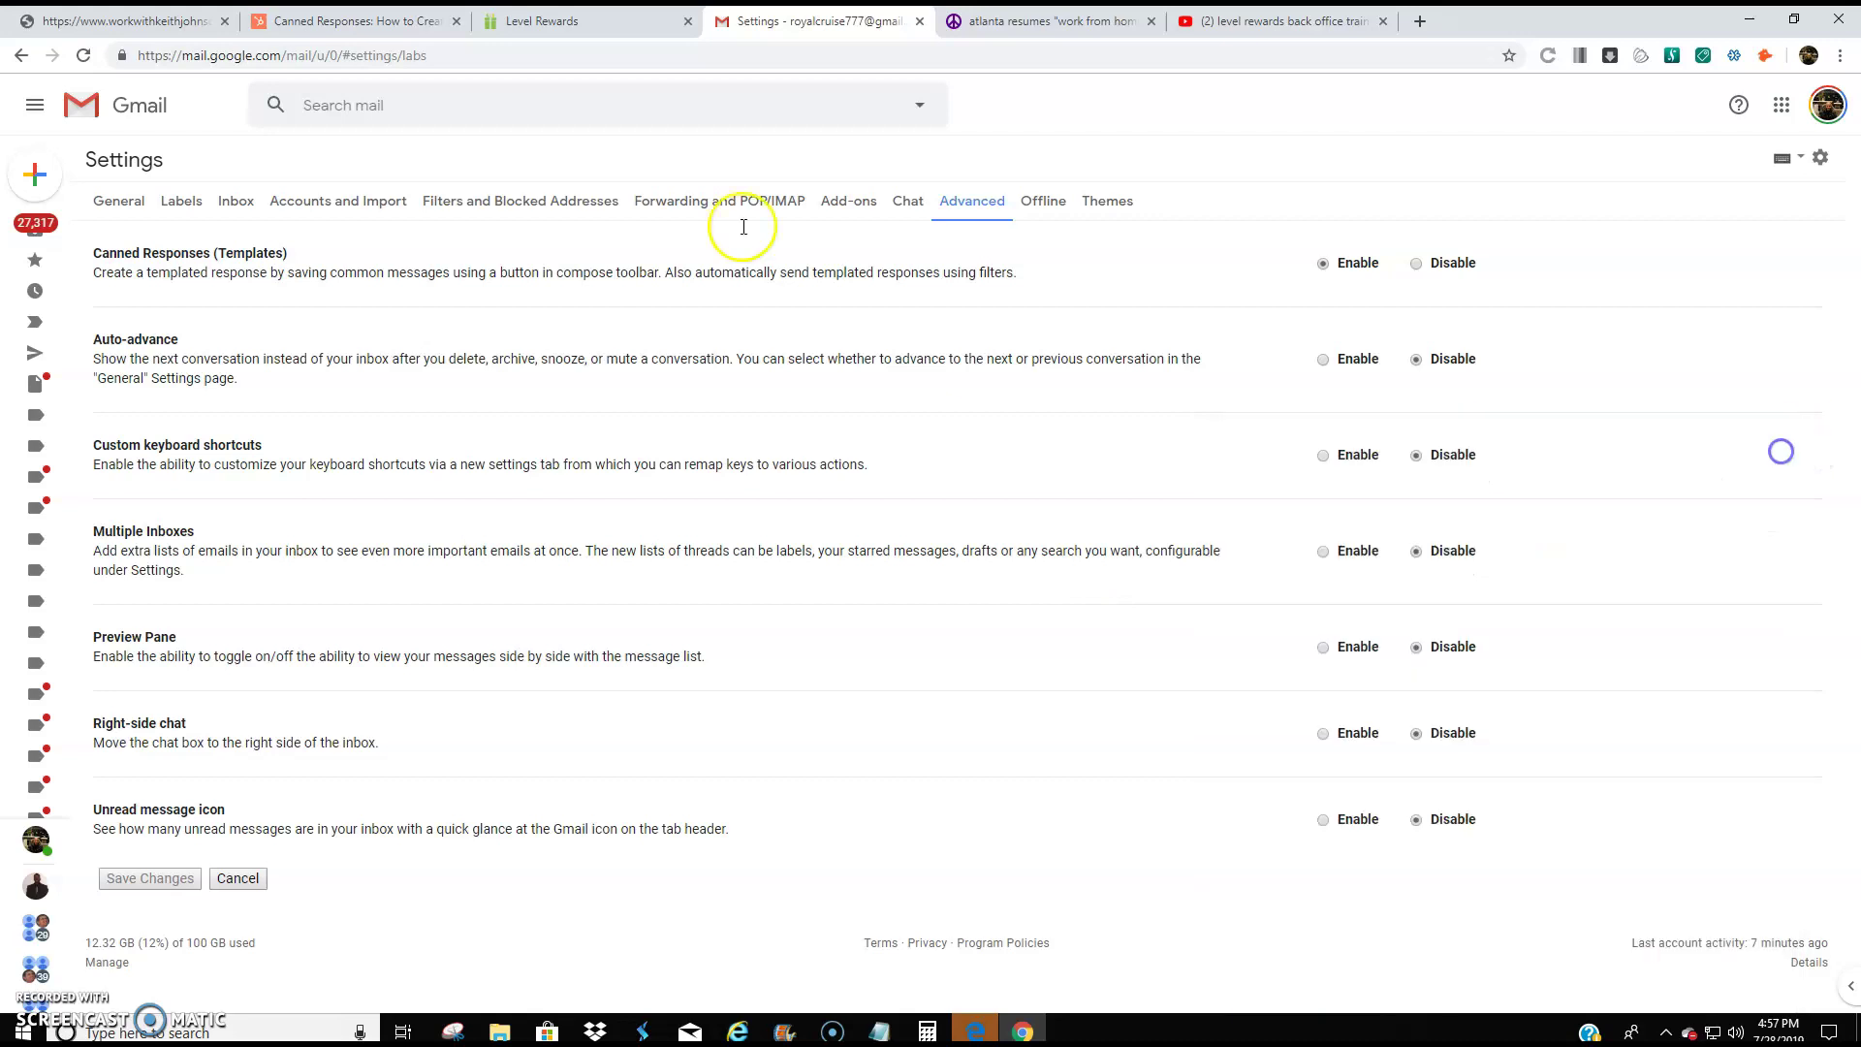
# Step: Go to the Austin, TX resumes listings (435 posts) and search them for 'work from home'
pyautogui.click(982, 22)
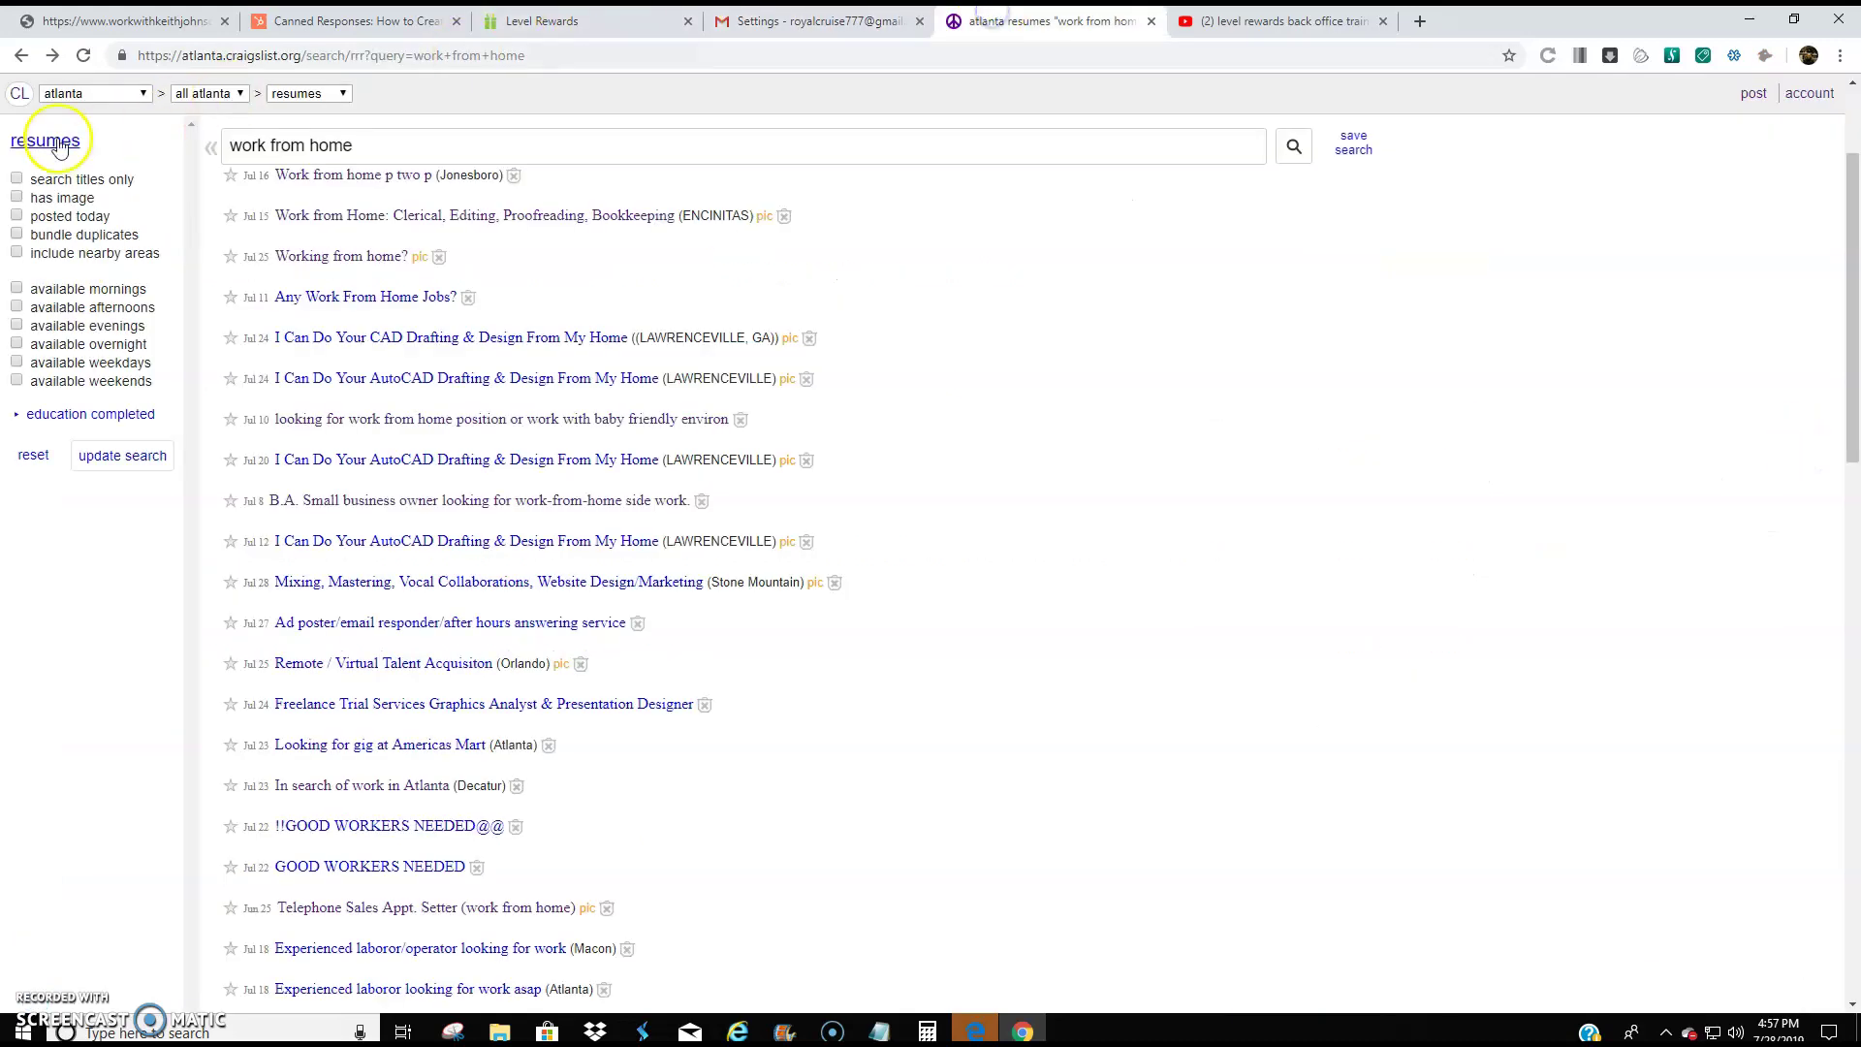
pyautogui.click(20, 93)
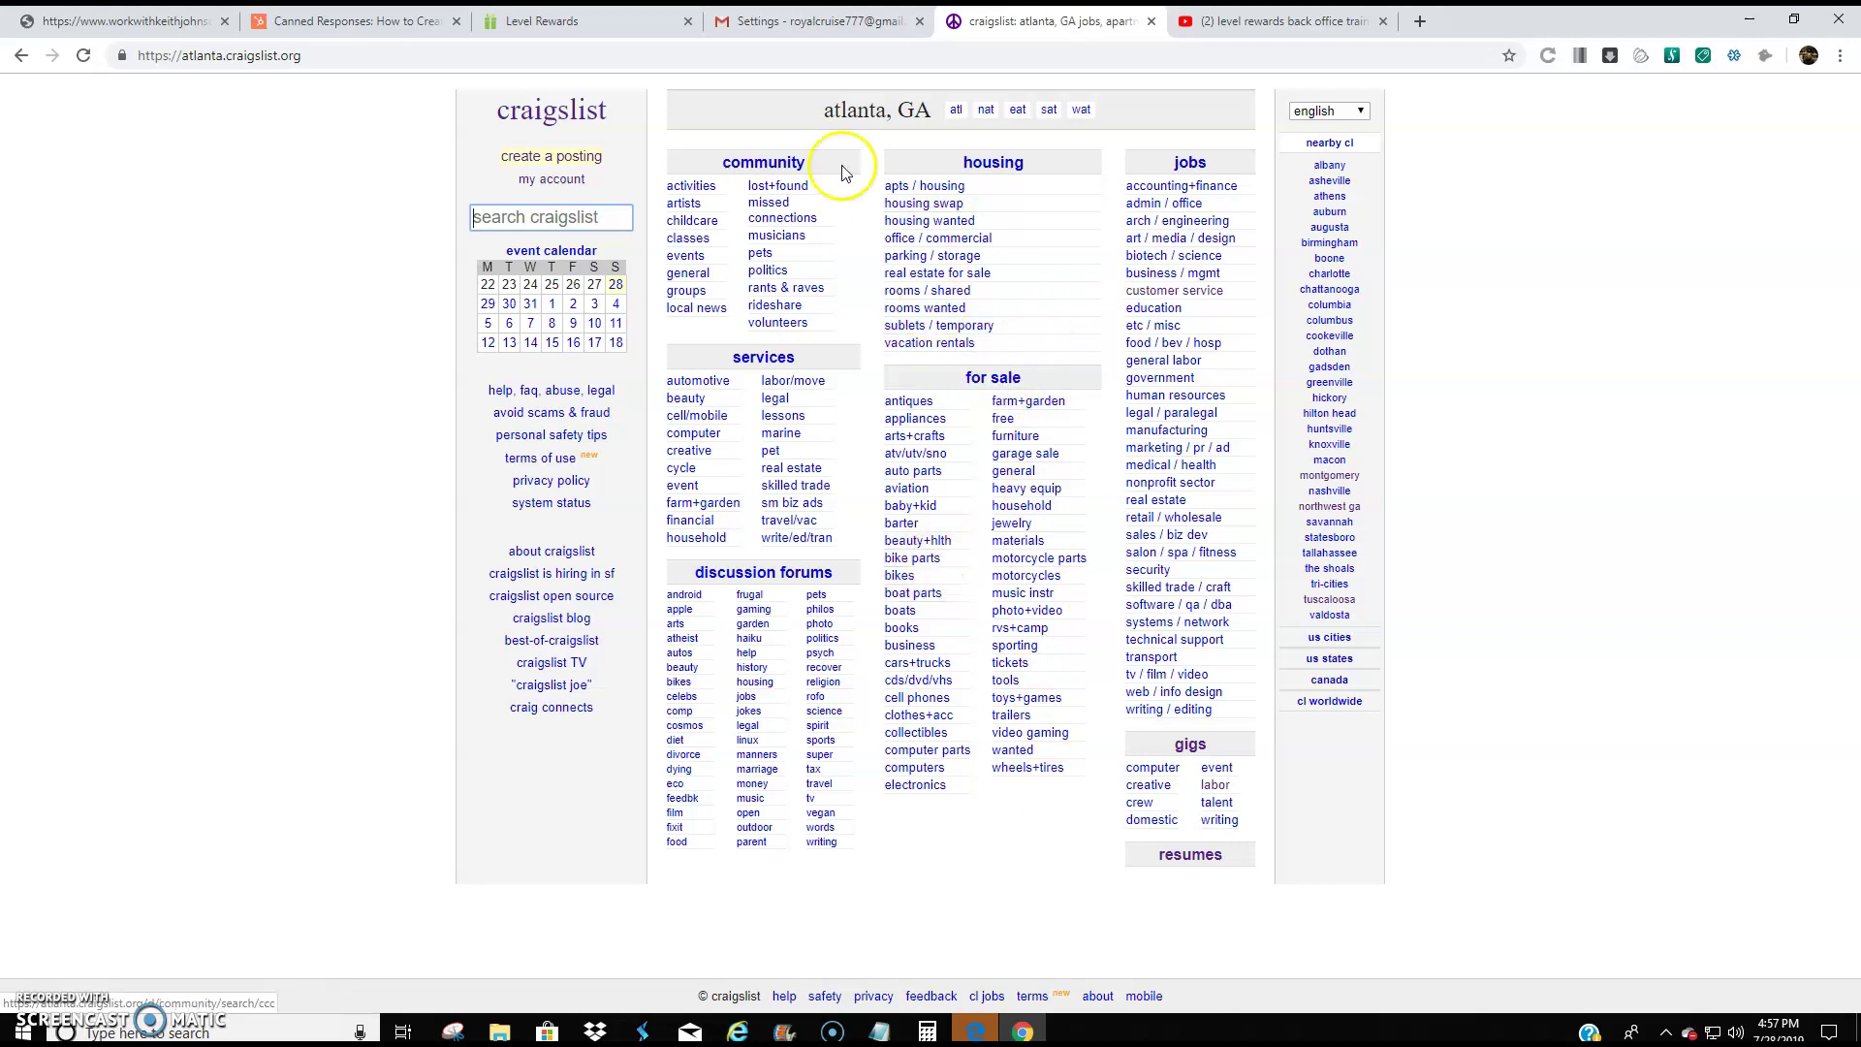
pyautogui.click(565, 111)
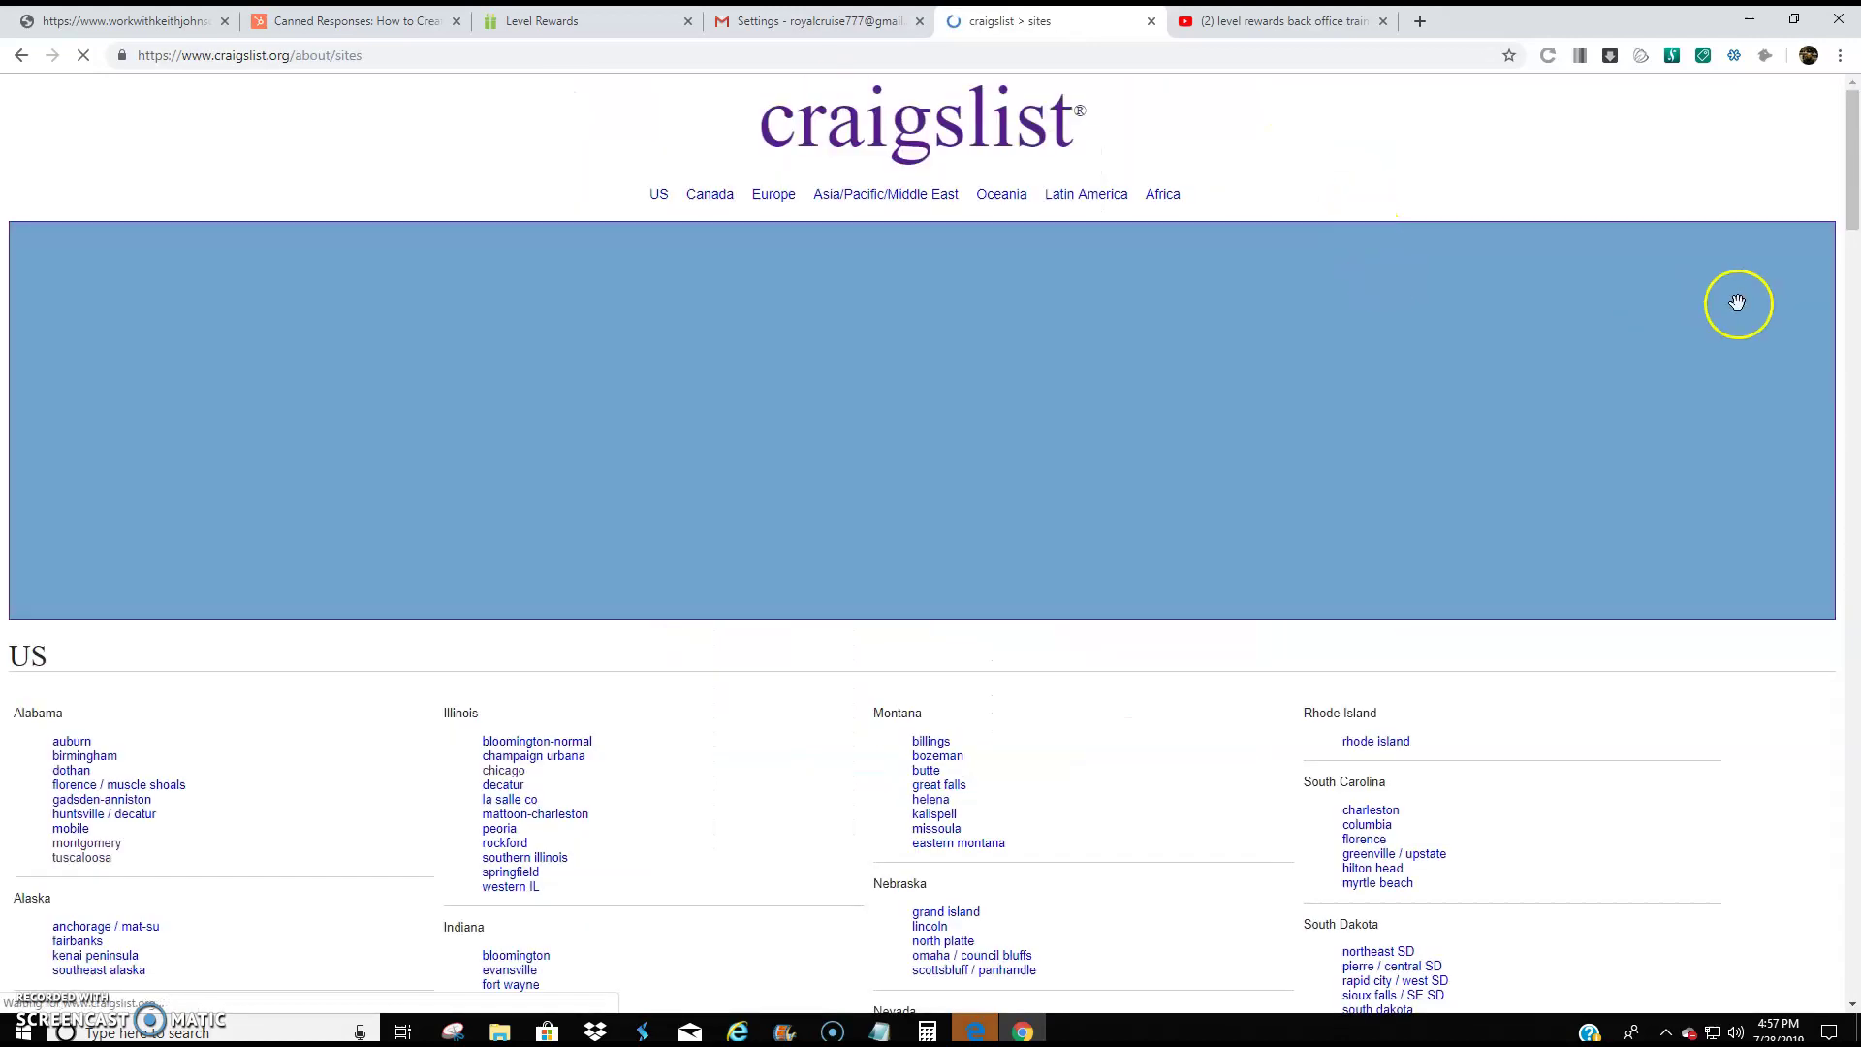
pyautogui.scroll(-8, 1820, 374)
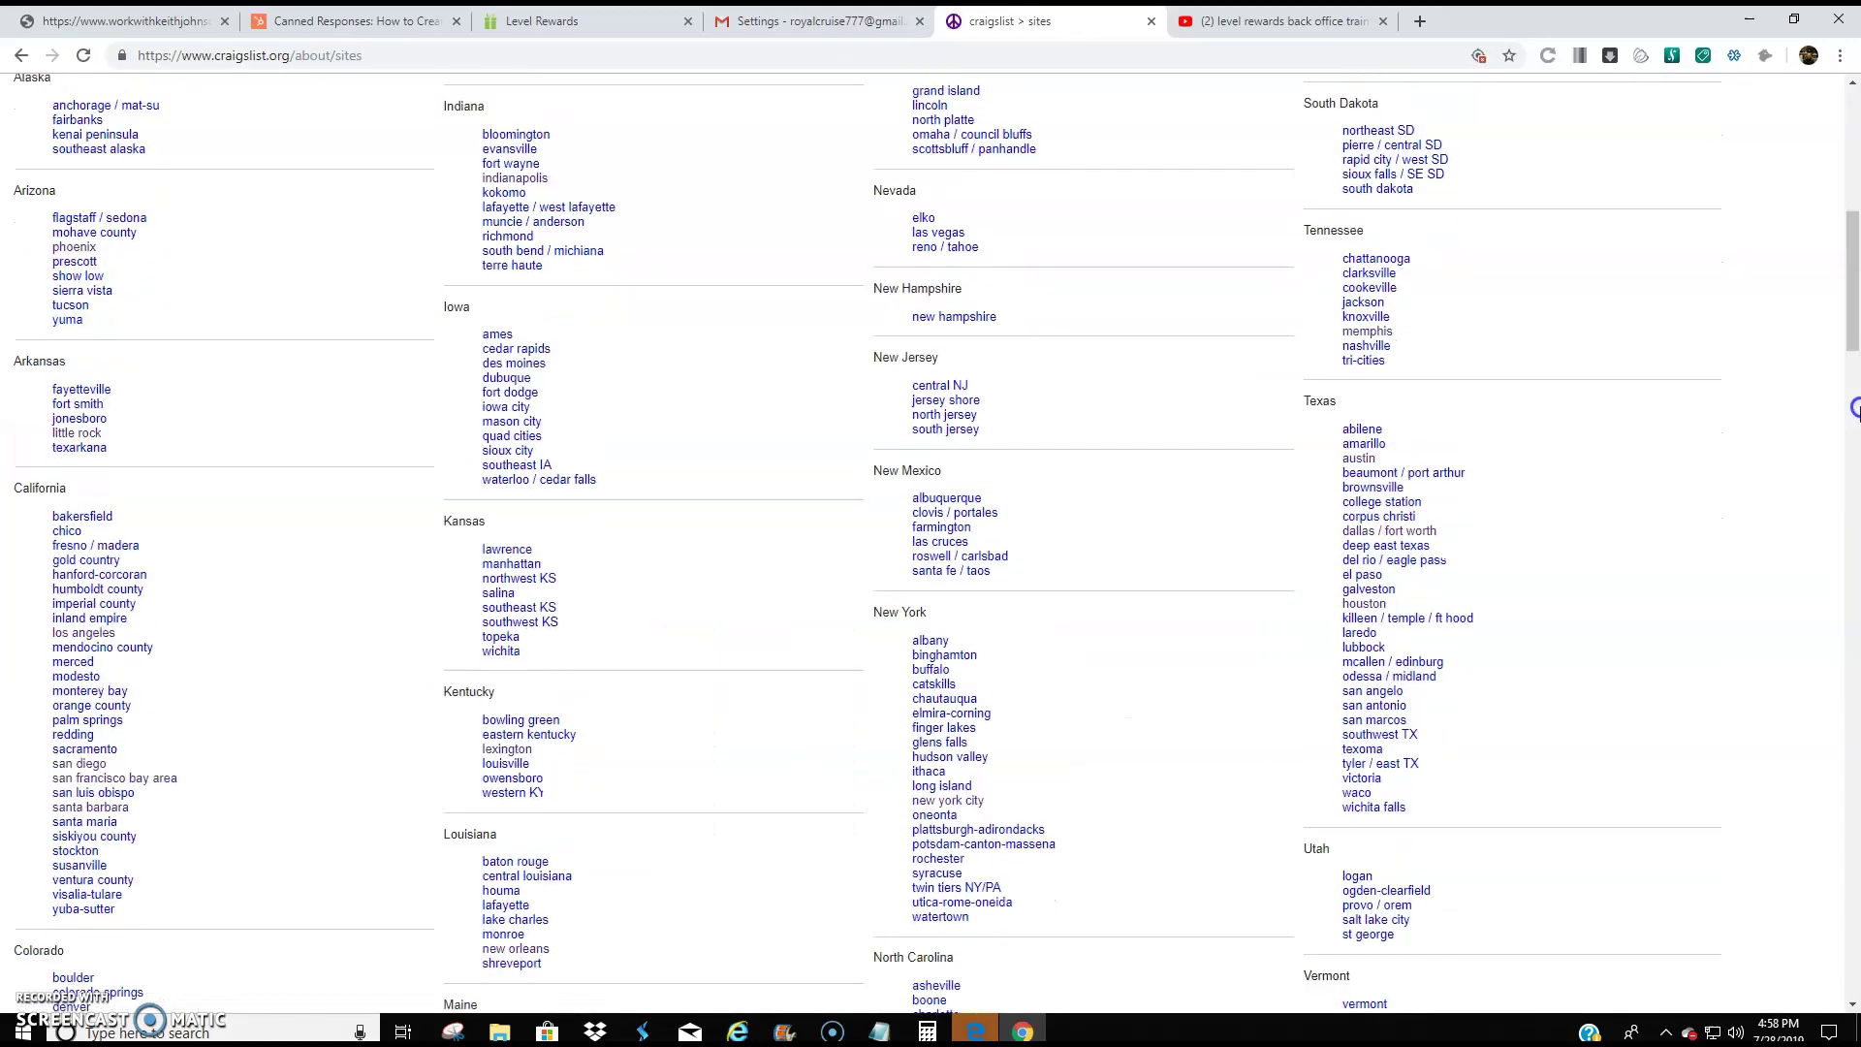
pyautogui.click(1358, 459)
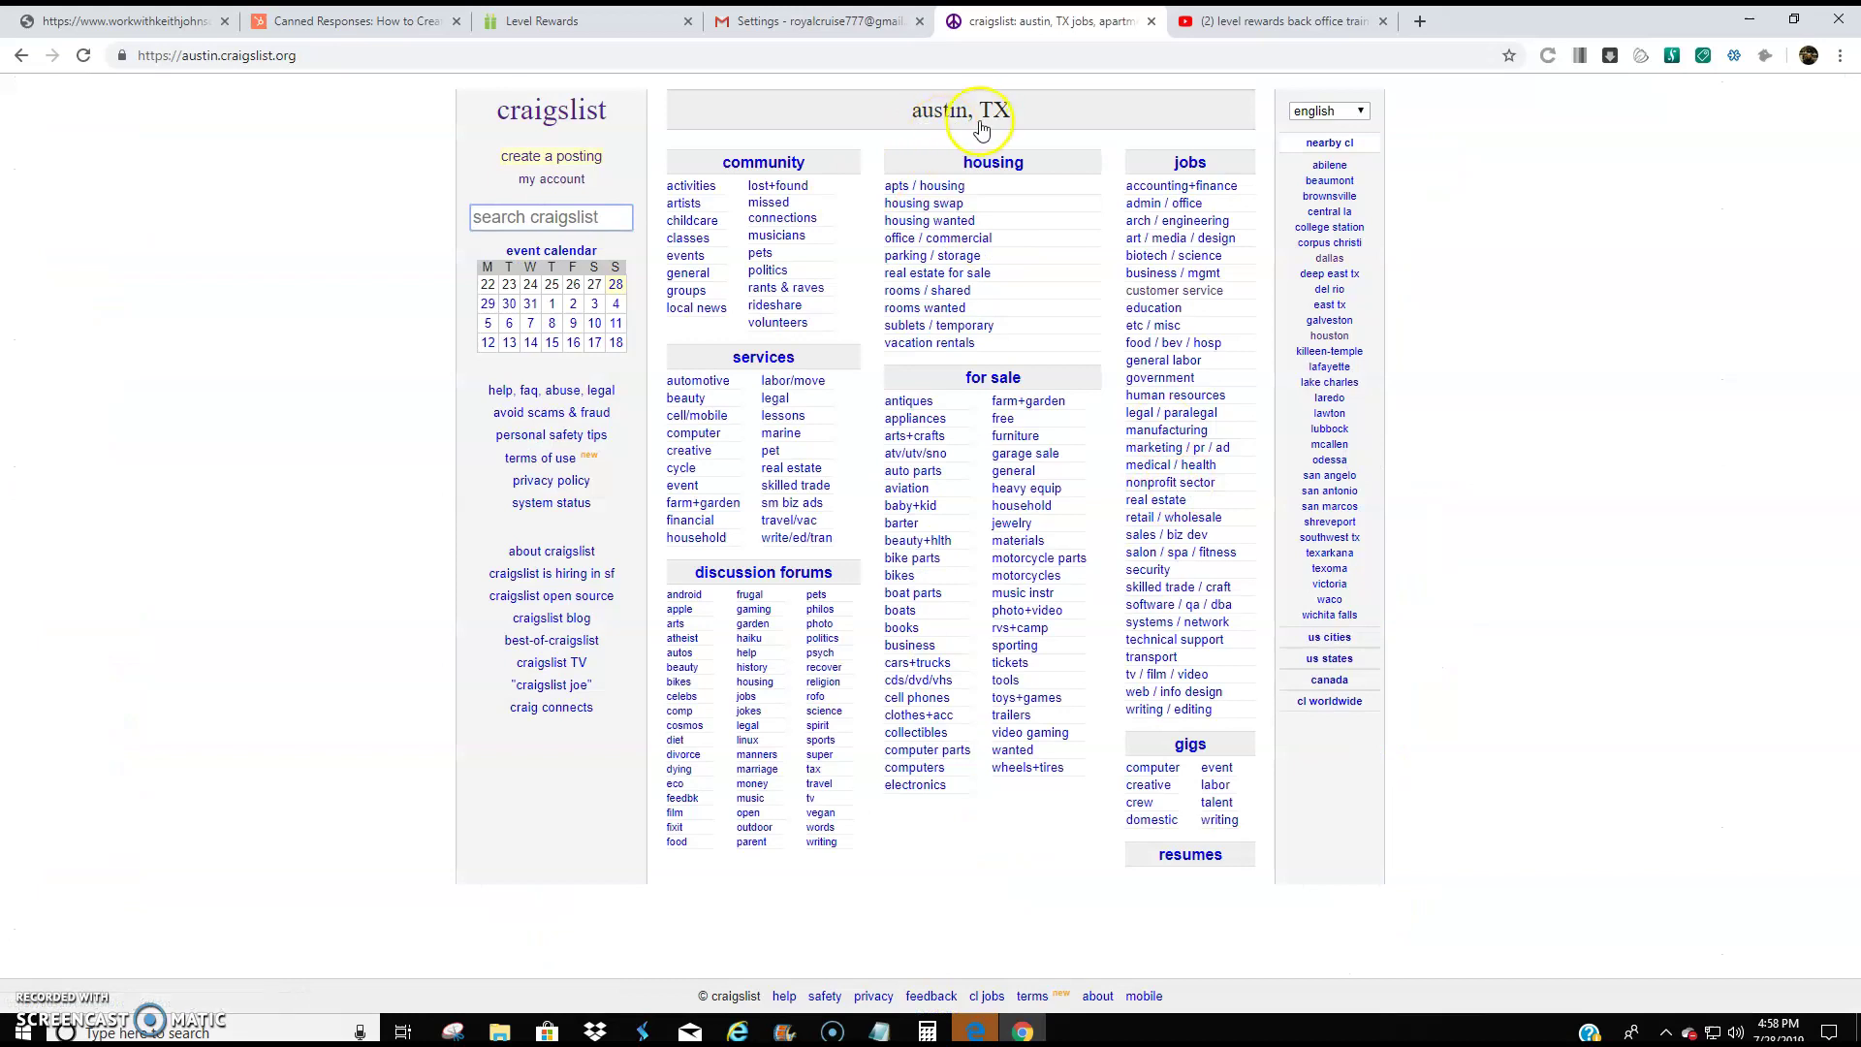
pyautogui.click(1209, 864)
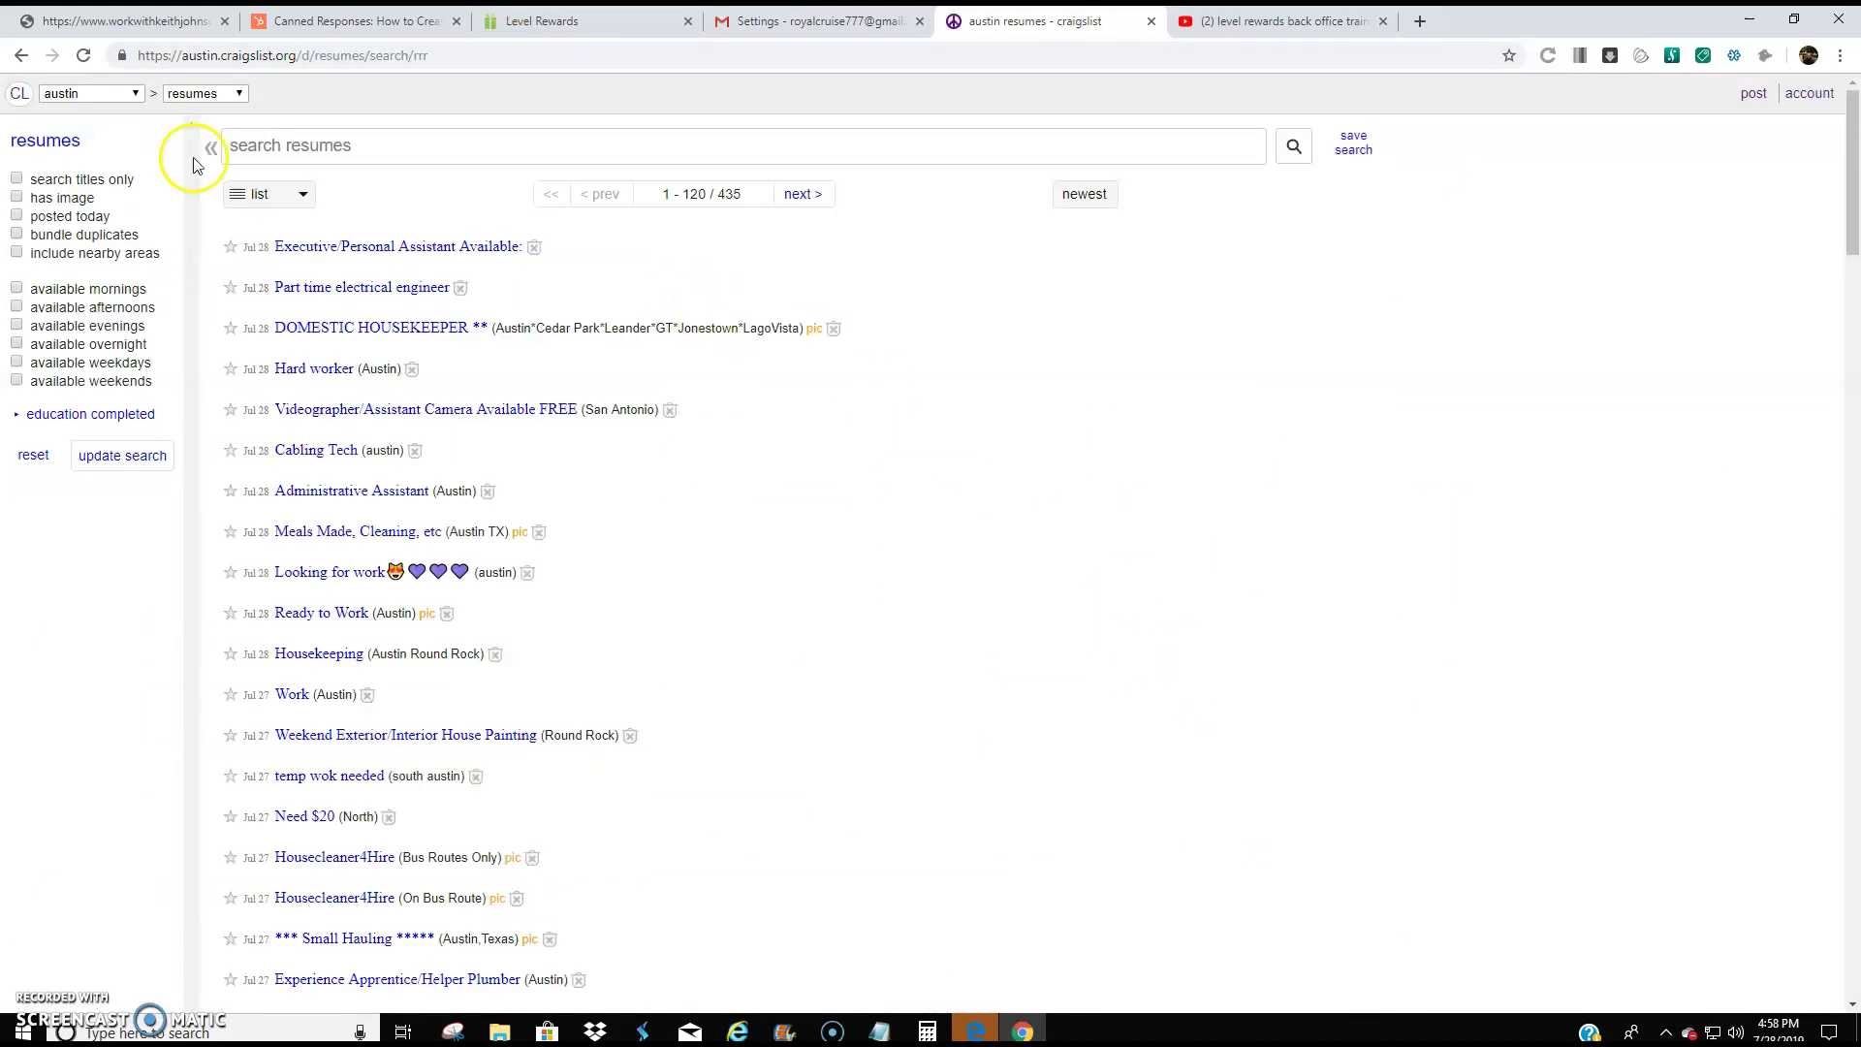
pyautogui.click(308, 153)
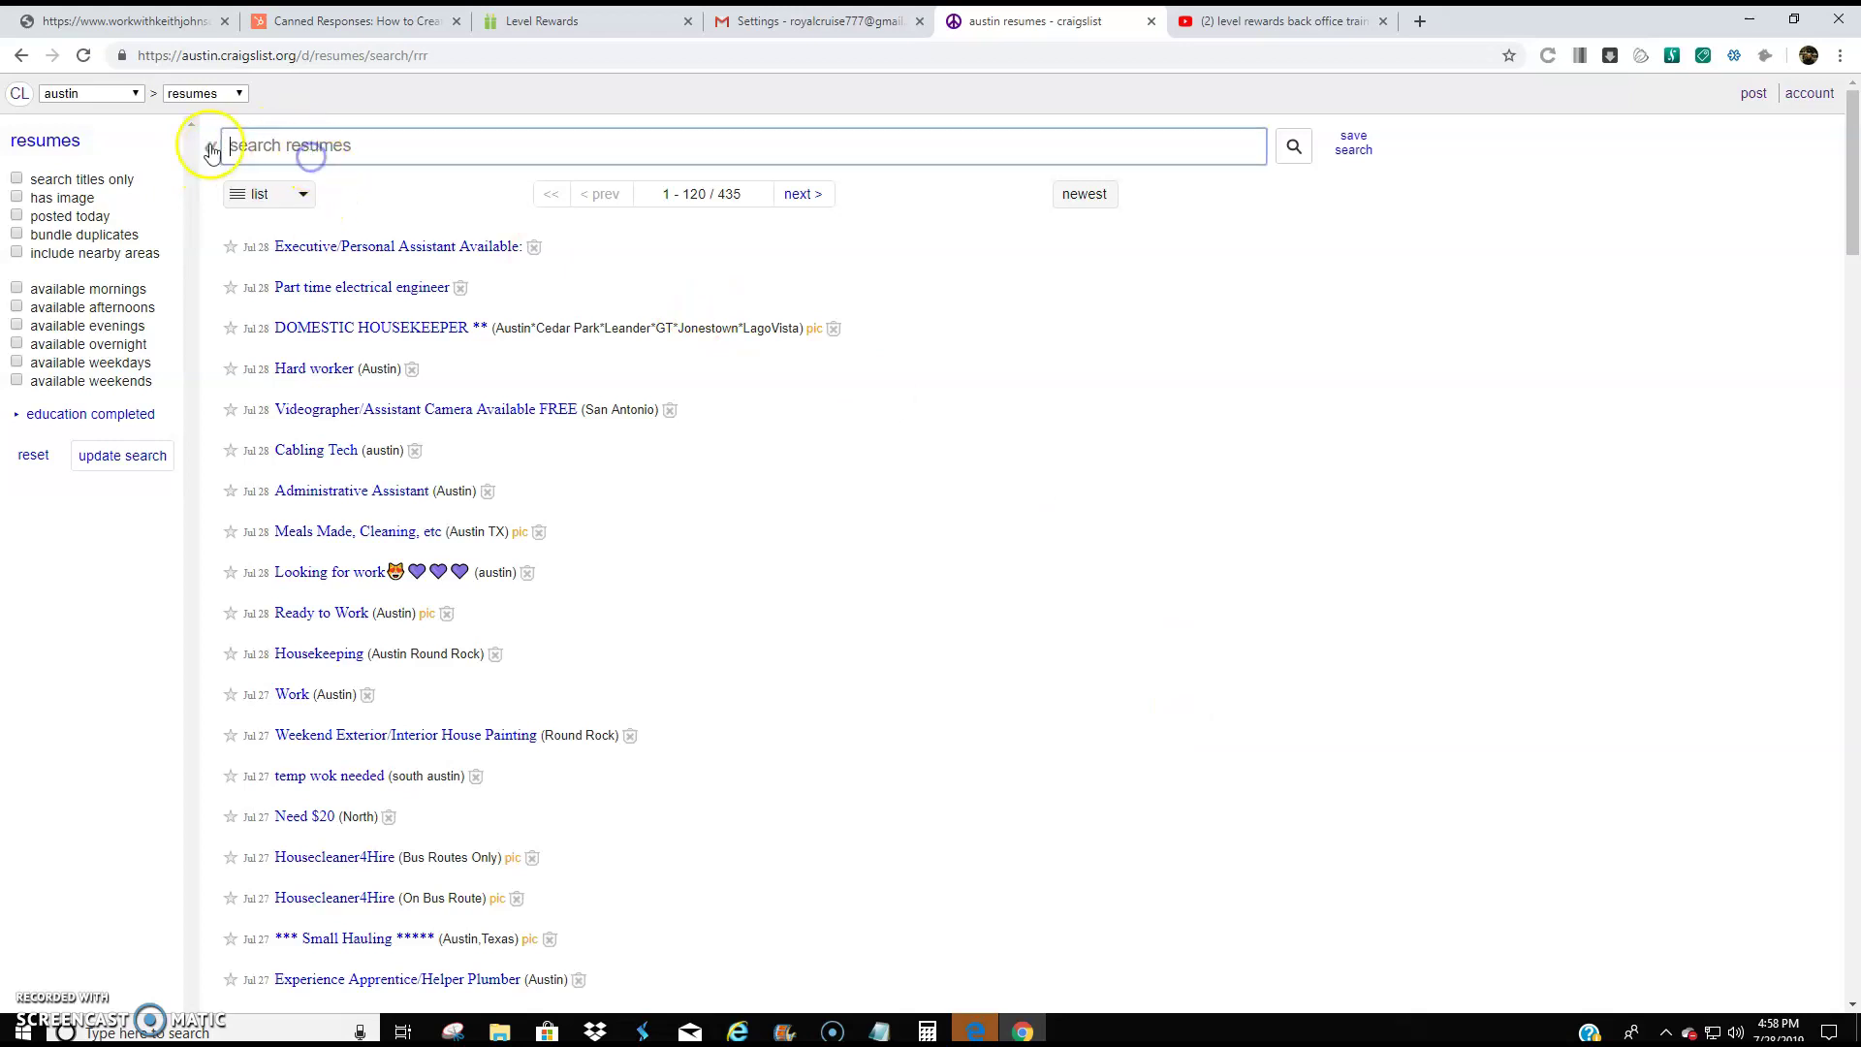
pyautogui.write('work from')
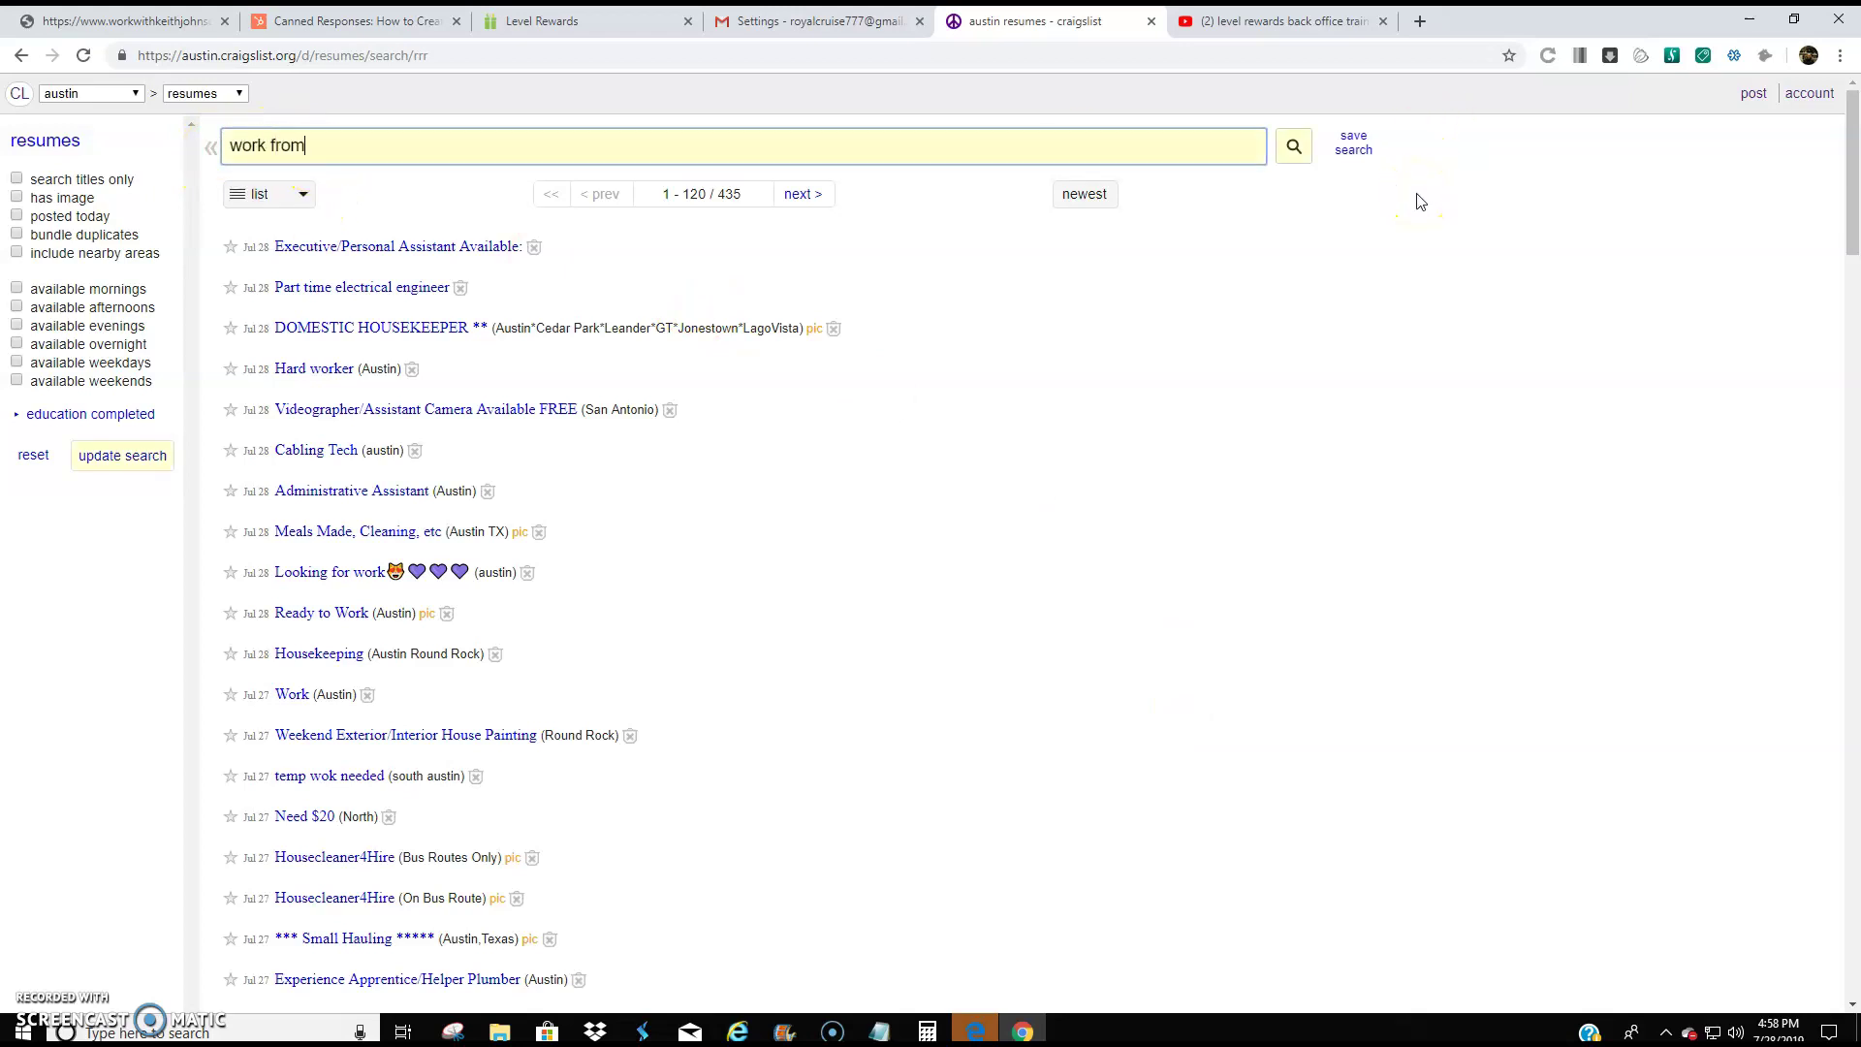
pyautogui.write(' home')
# Step: Search Austin resumes for work from home and open 'Work at home, side gigs, cleaning, overnight jobs?'
pyautogui.press('Return')
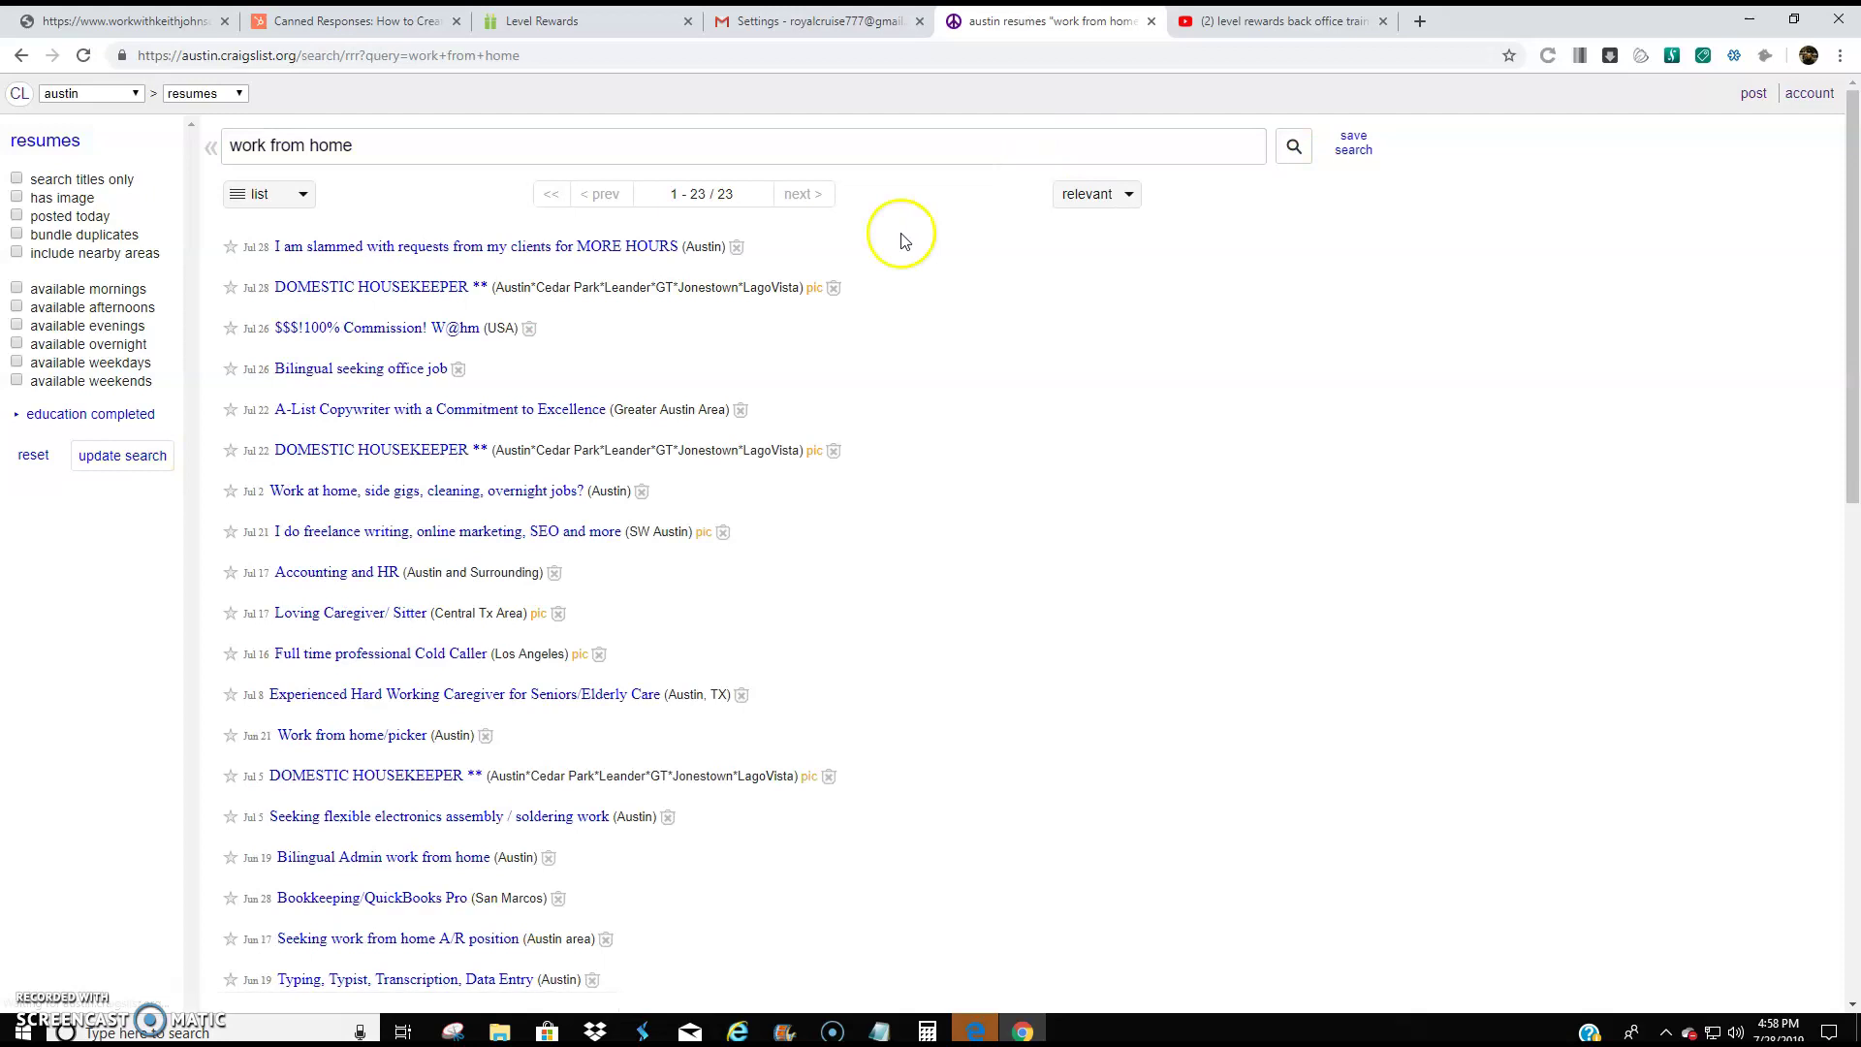
pyautogui.click(230, 246)
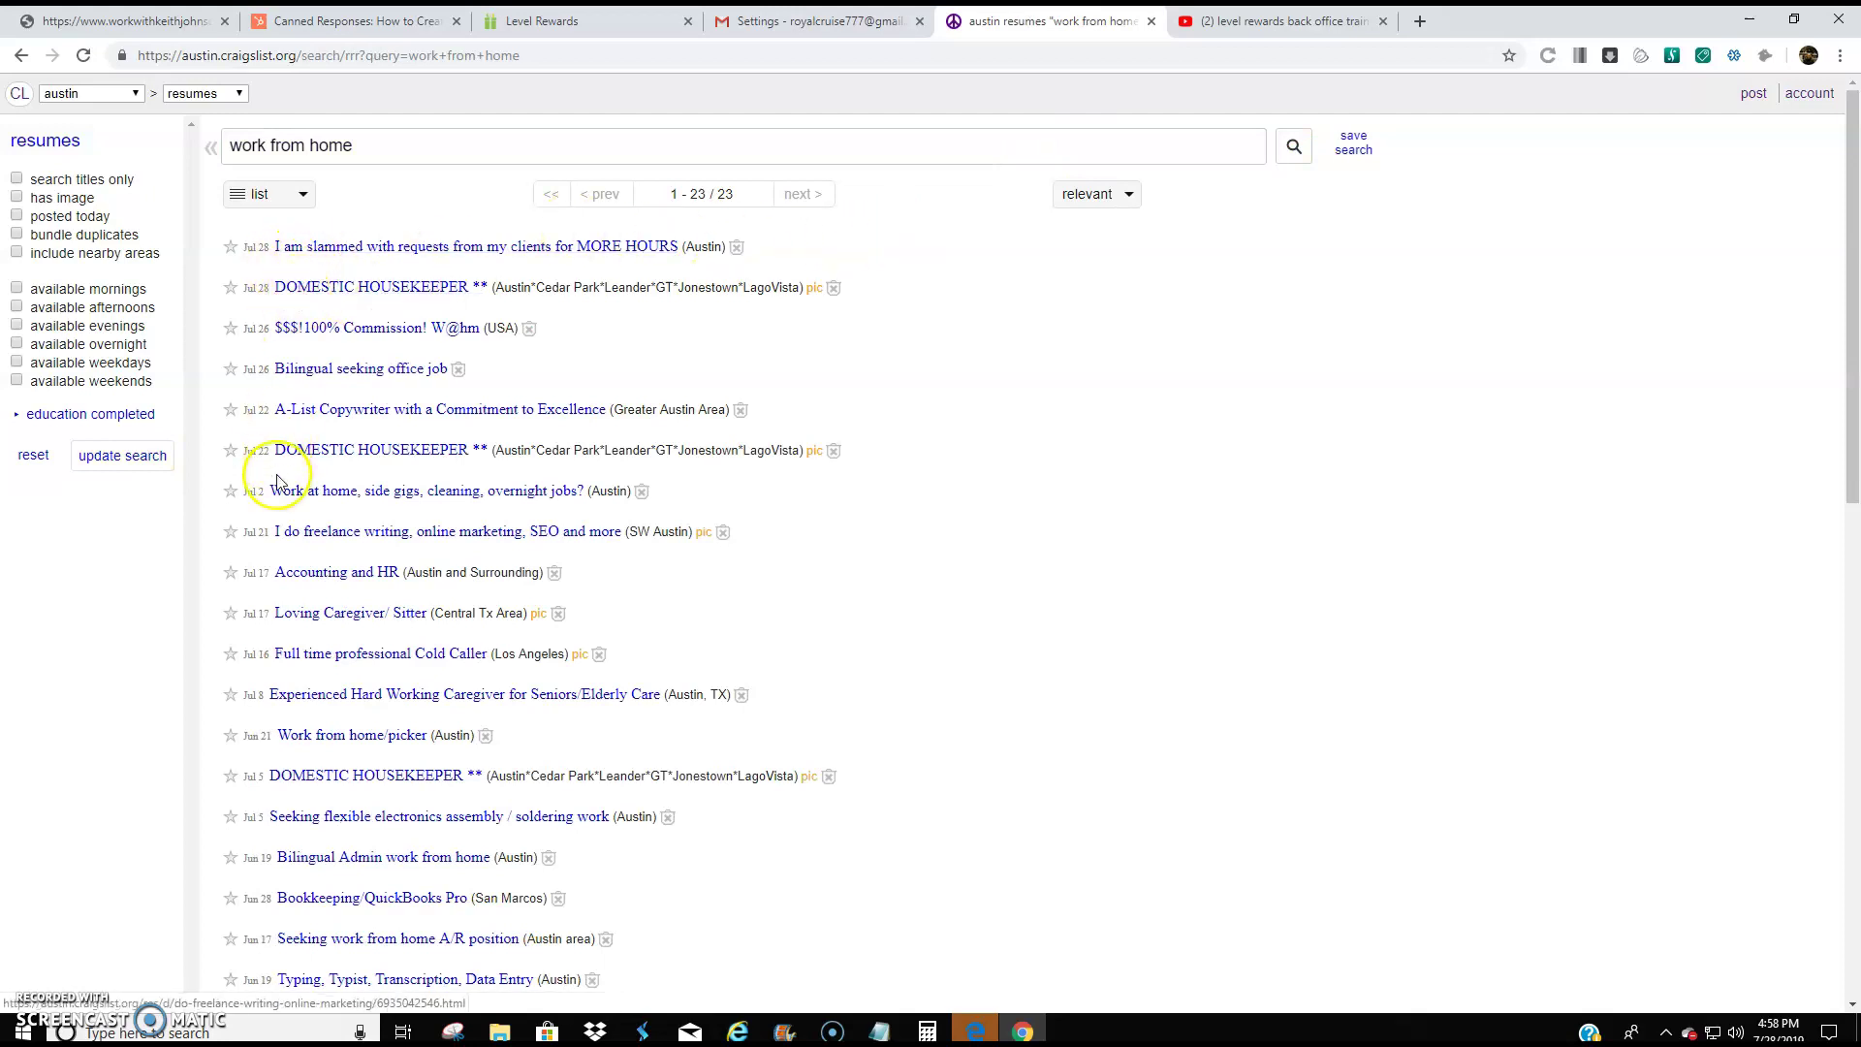
pyautogui.click(321, 255)
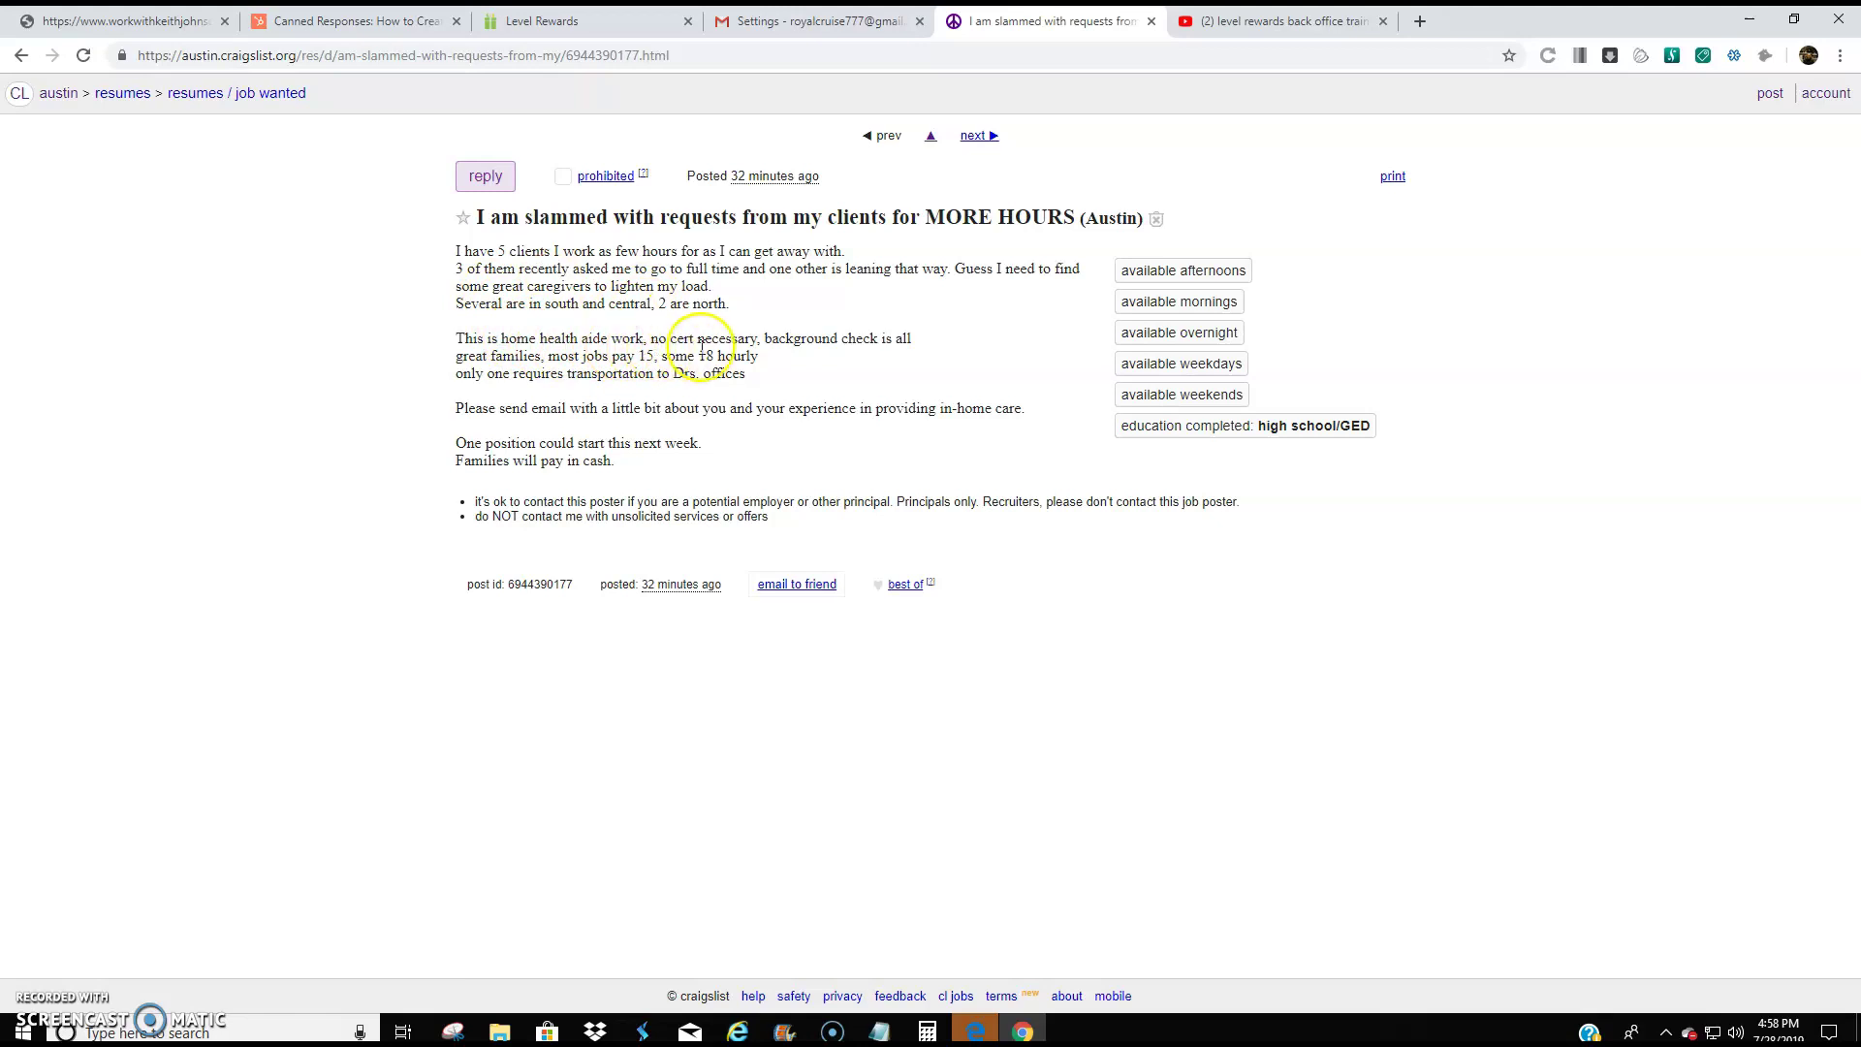
pyautogui.click(19, 56)
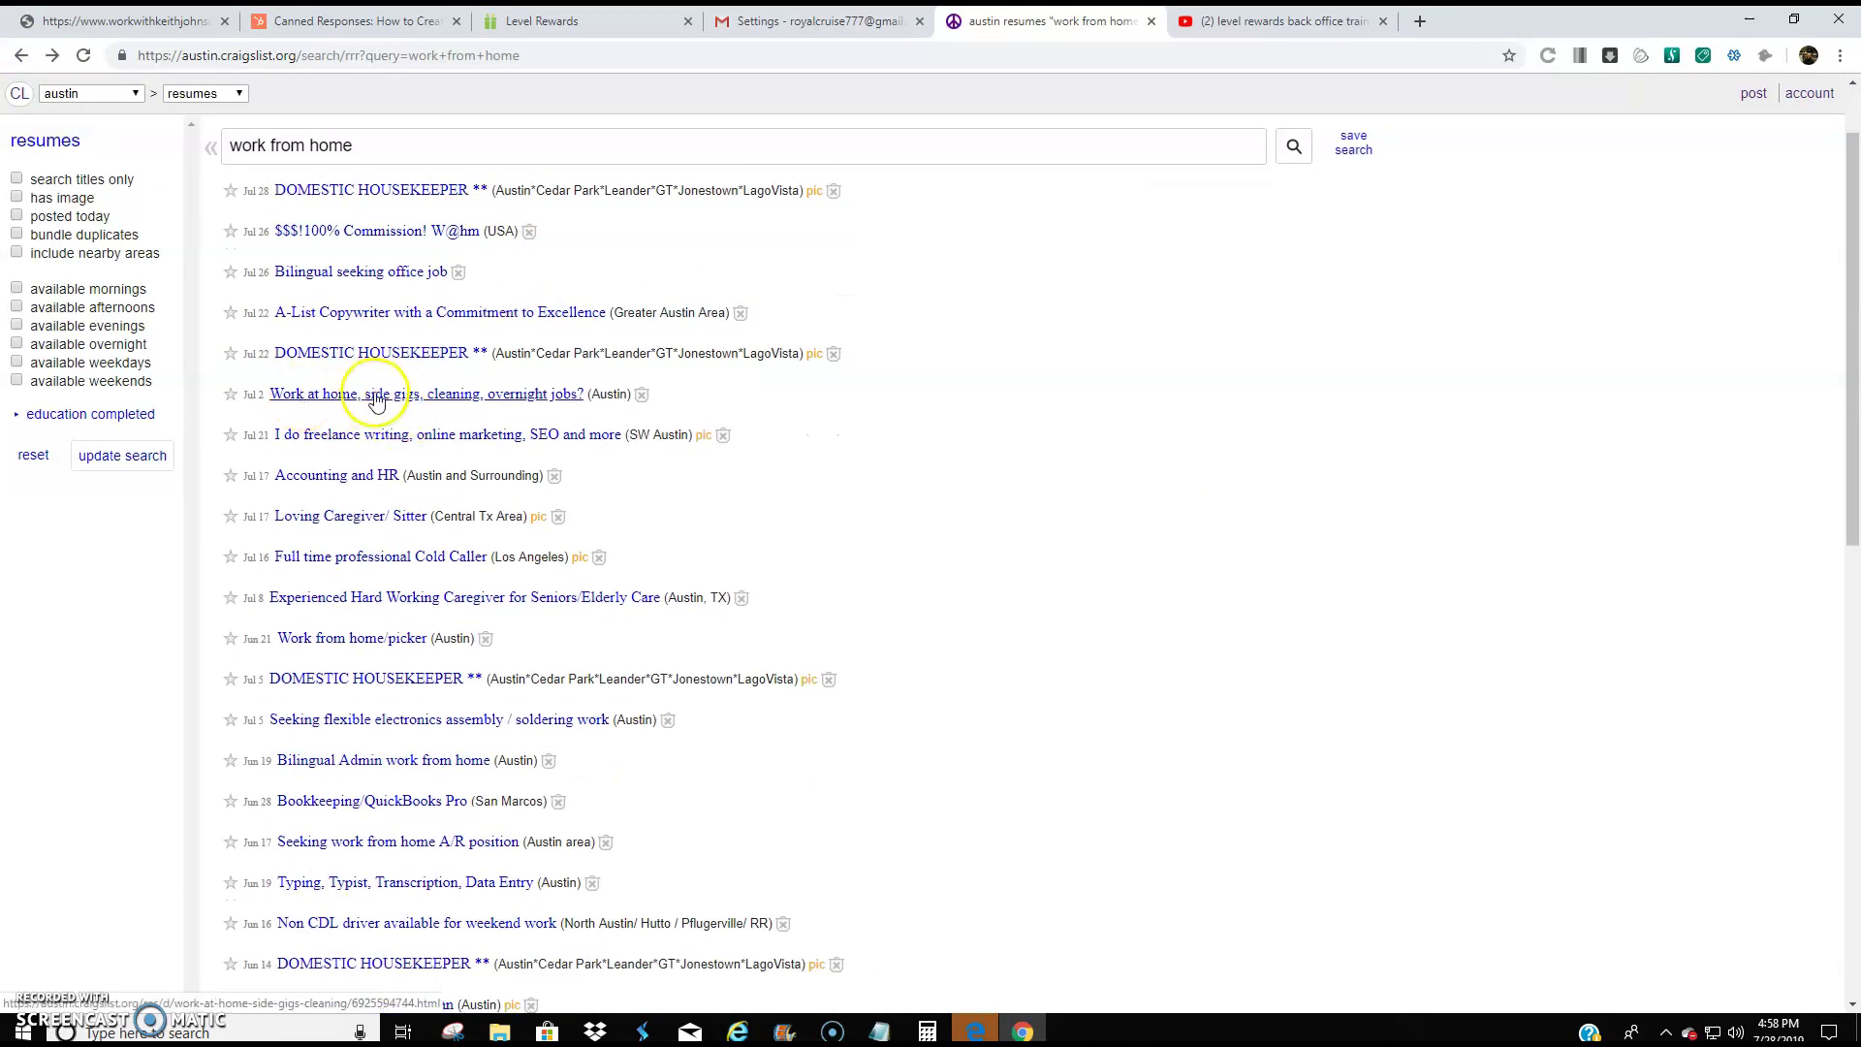
pyautogui.click(376, 398)
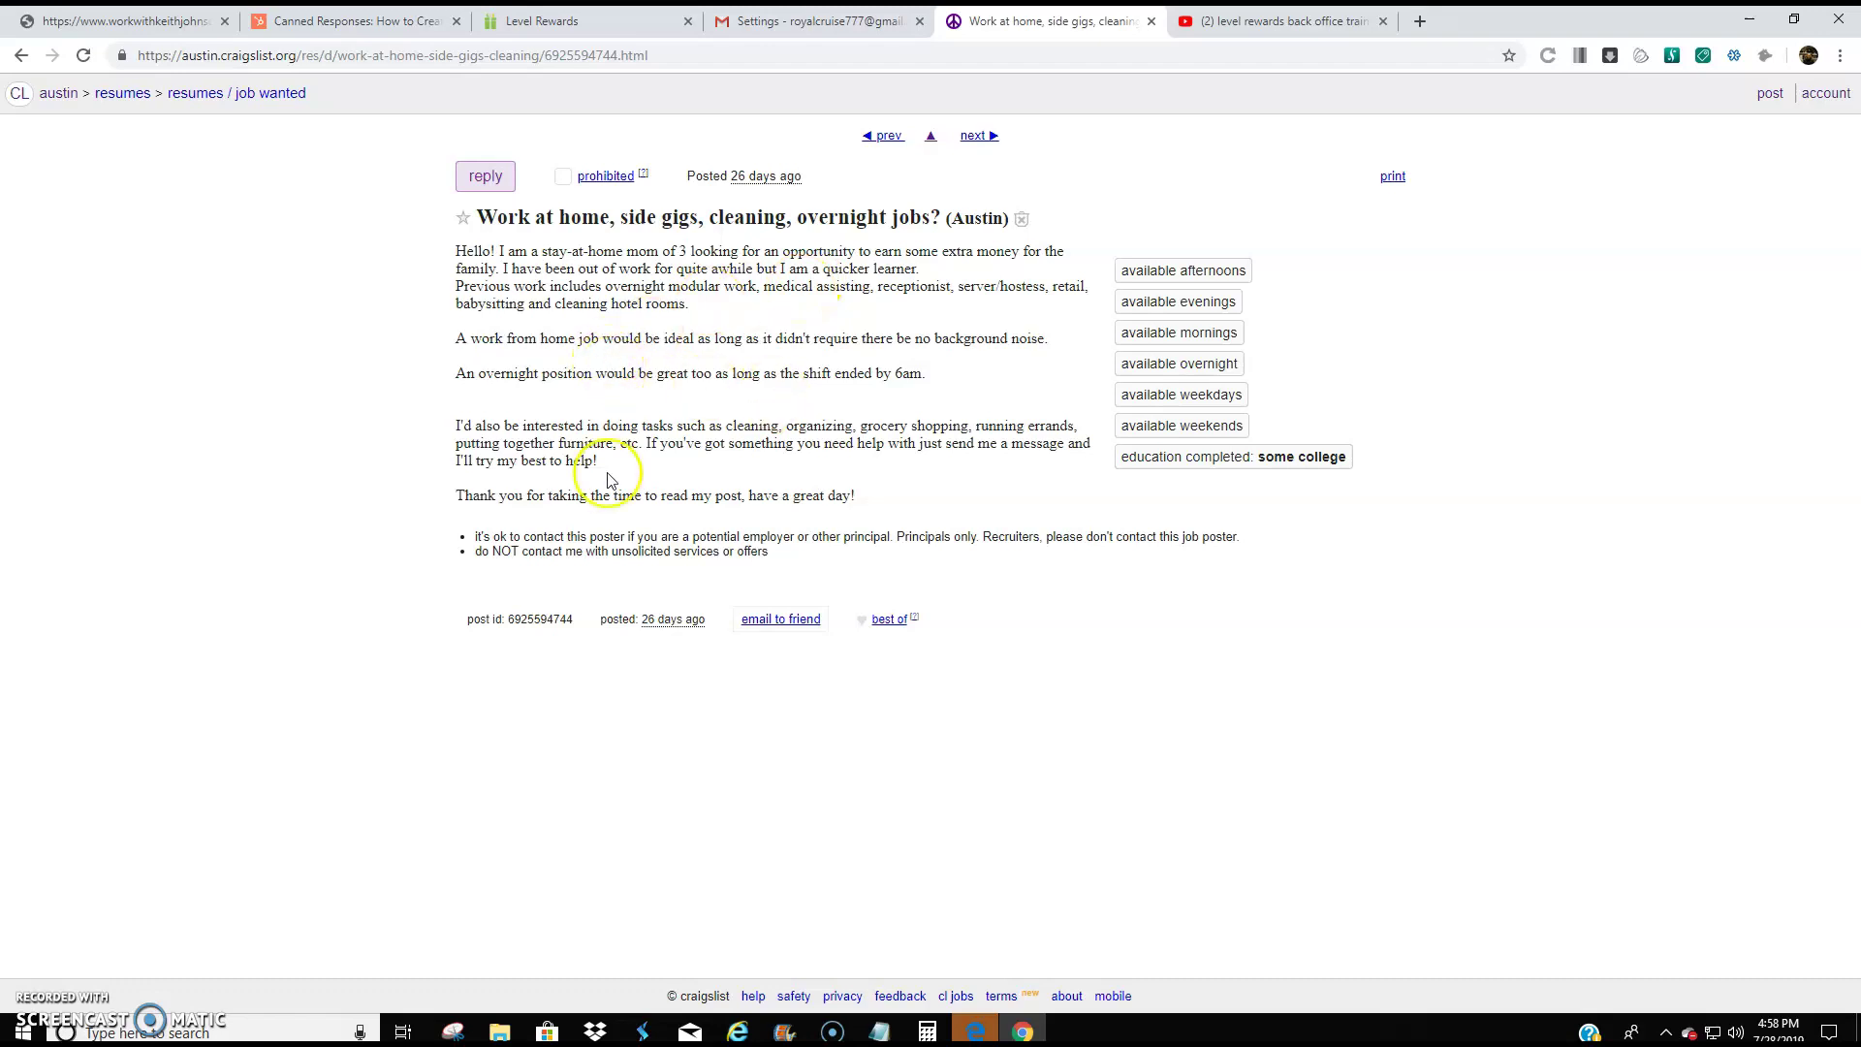
# Step: Start a Gmail reply with the post link prefilled and show the canned-response template list
pyautogui.click(472, 181)
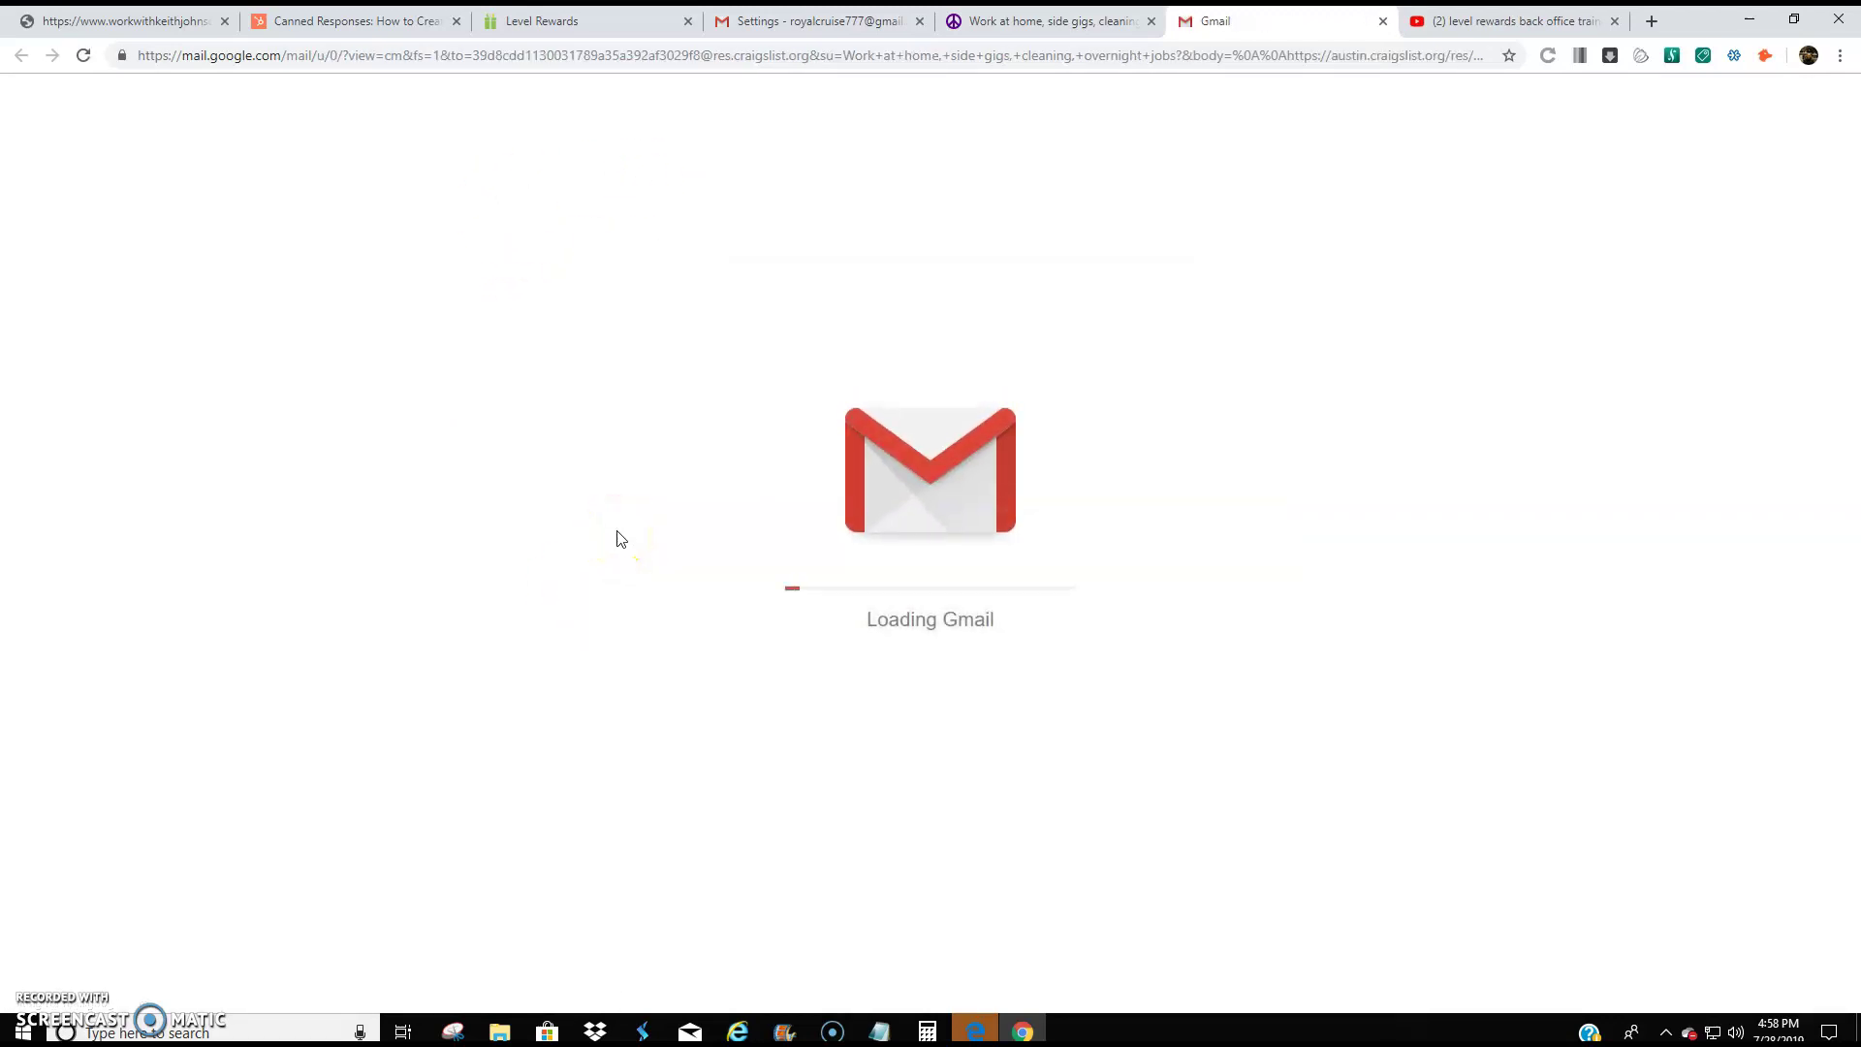
pyautogui.click(405, 221)
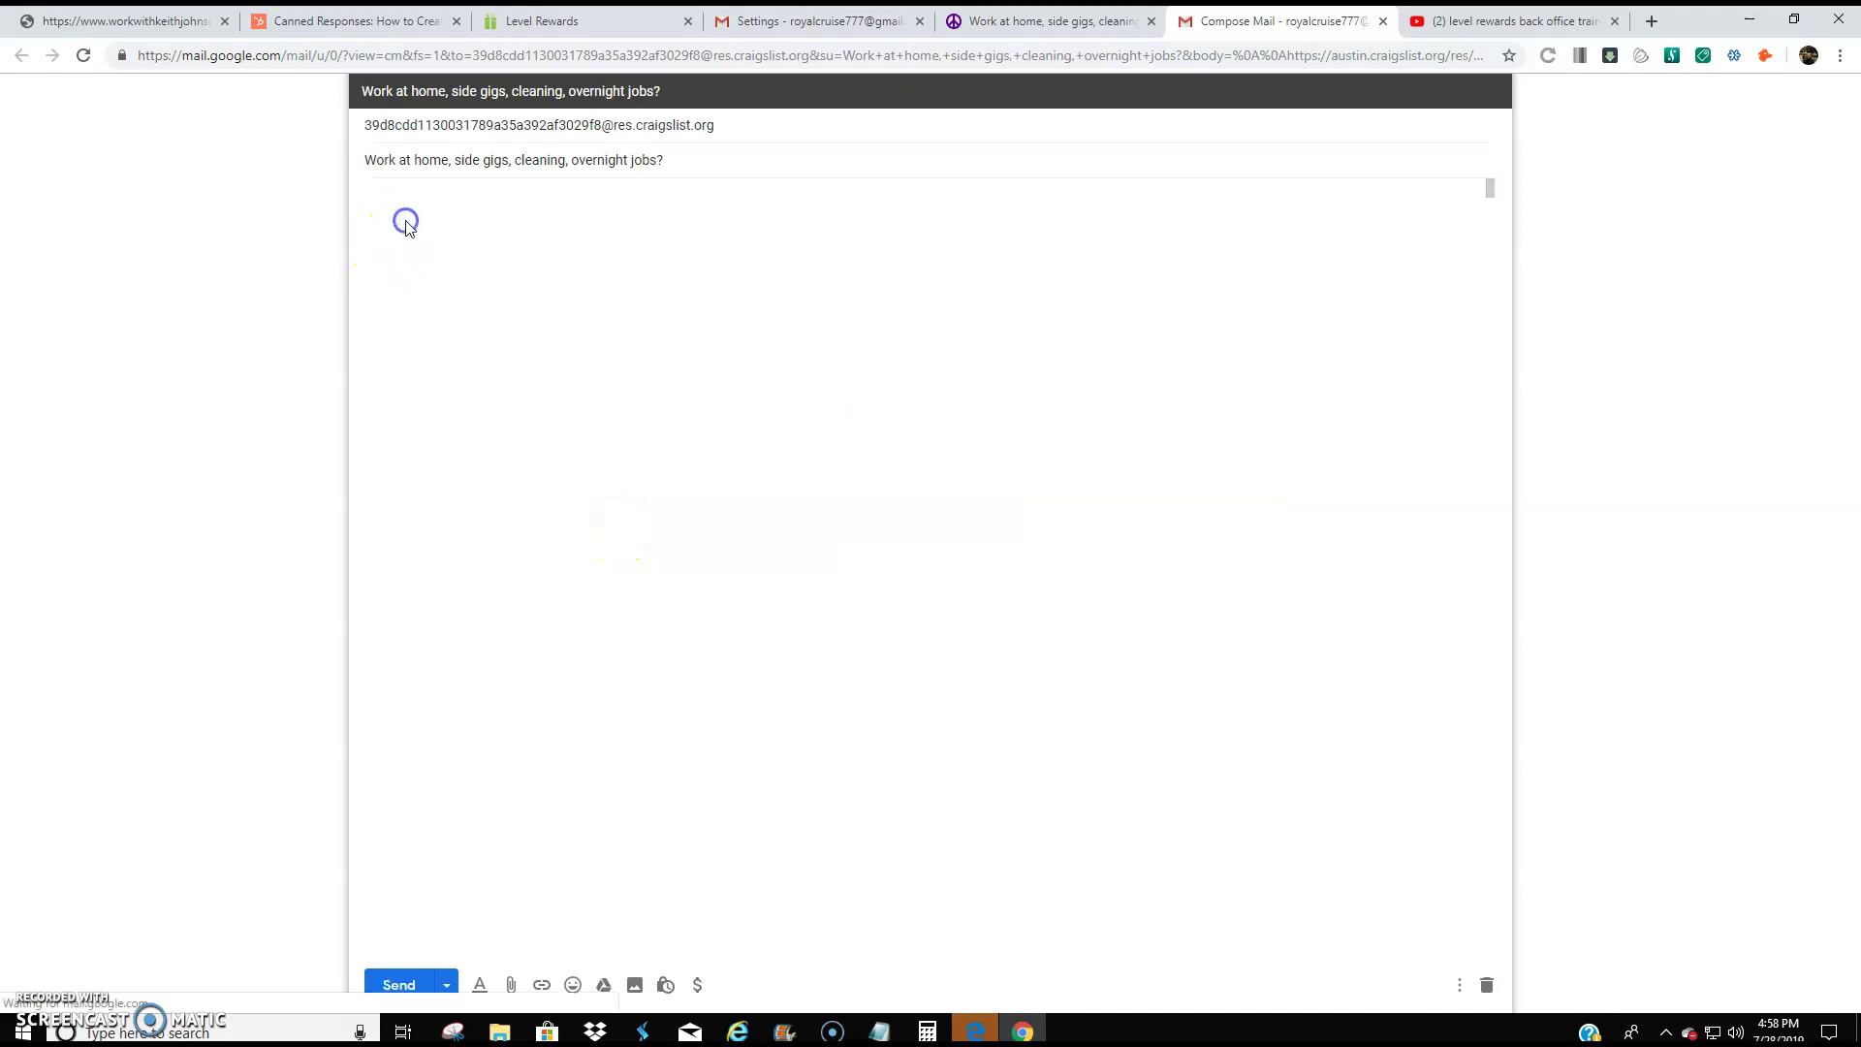
pyautogui.click(479, 223)
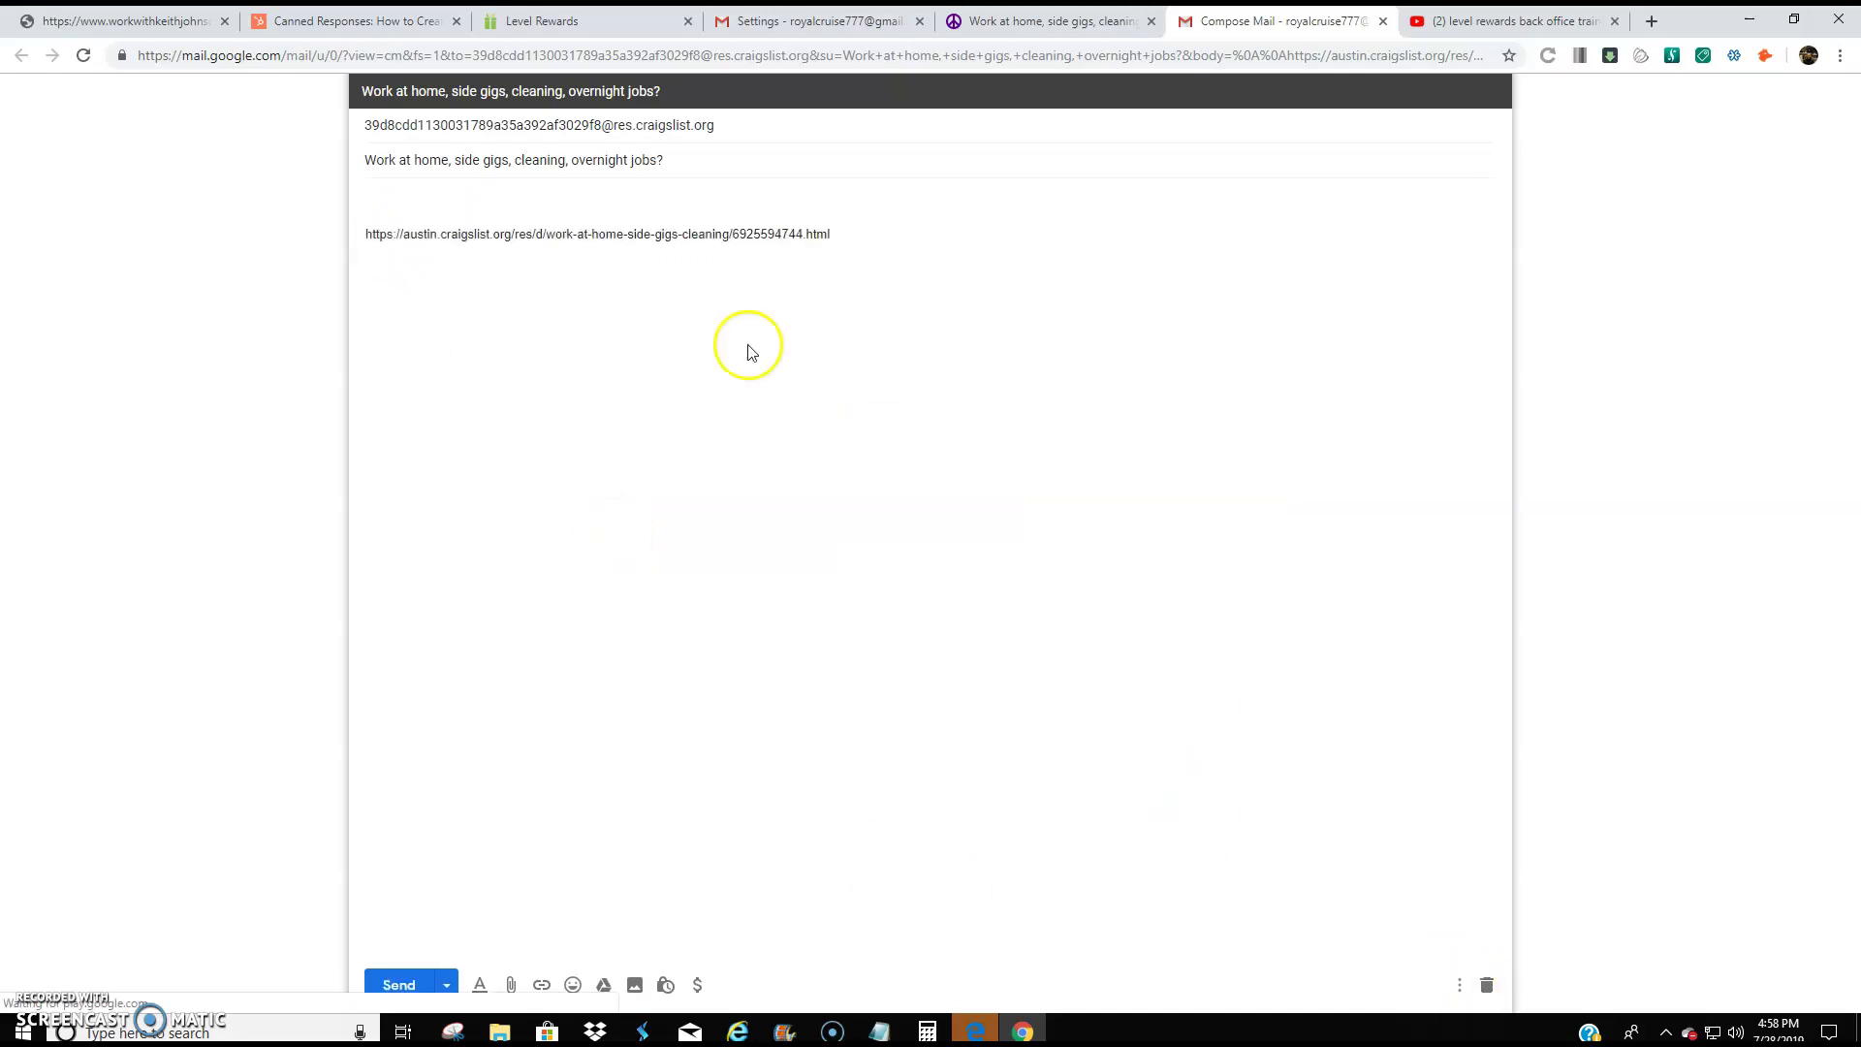
pyautogui.click(1458, 989)
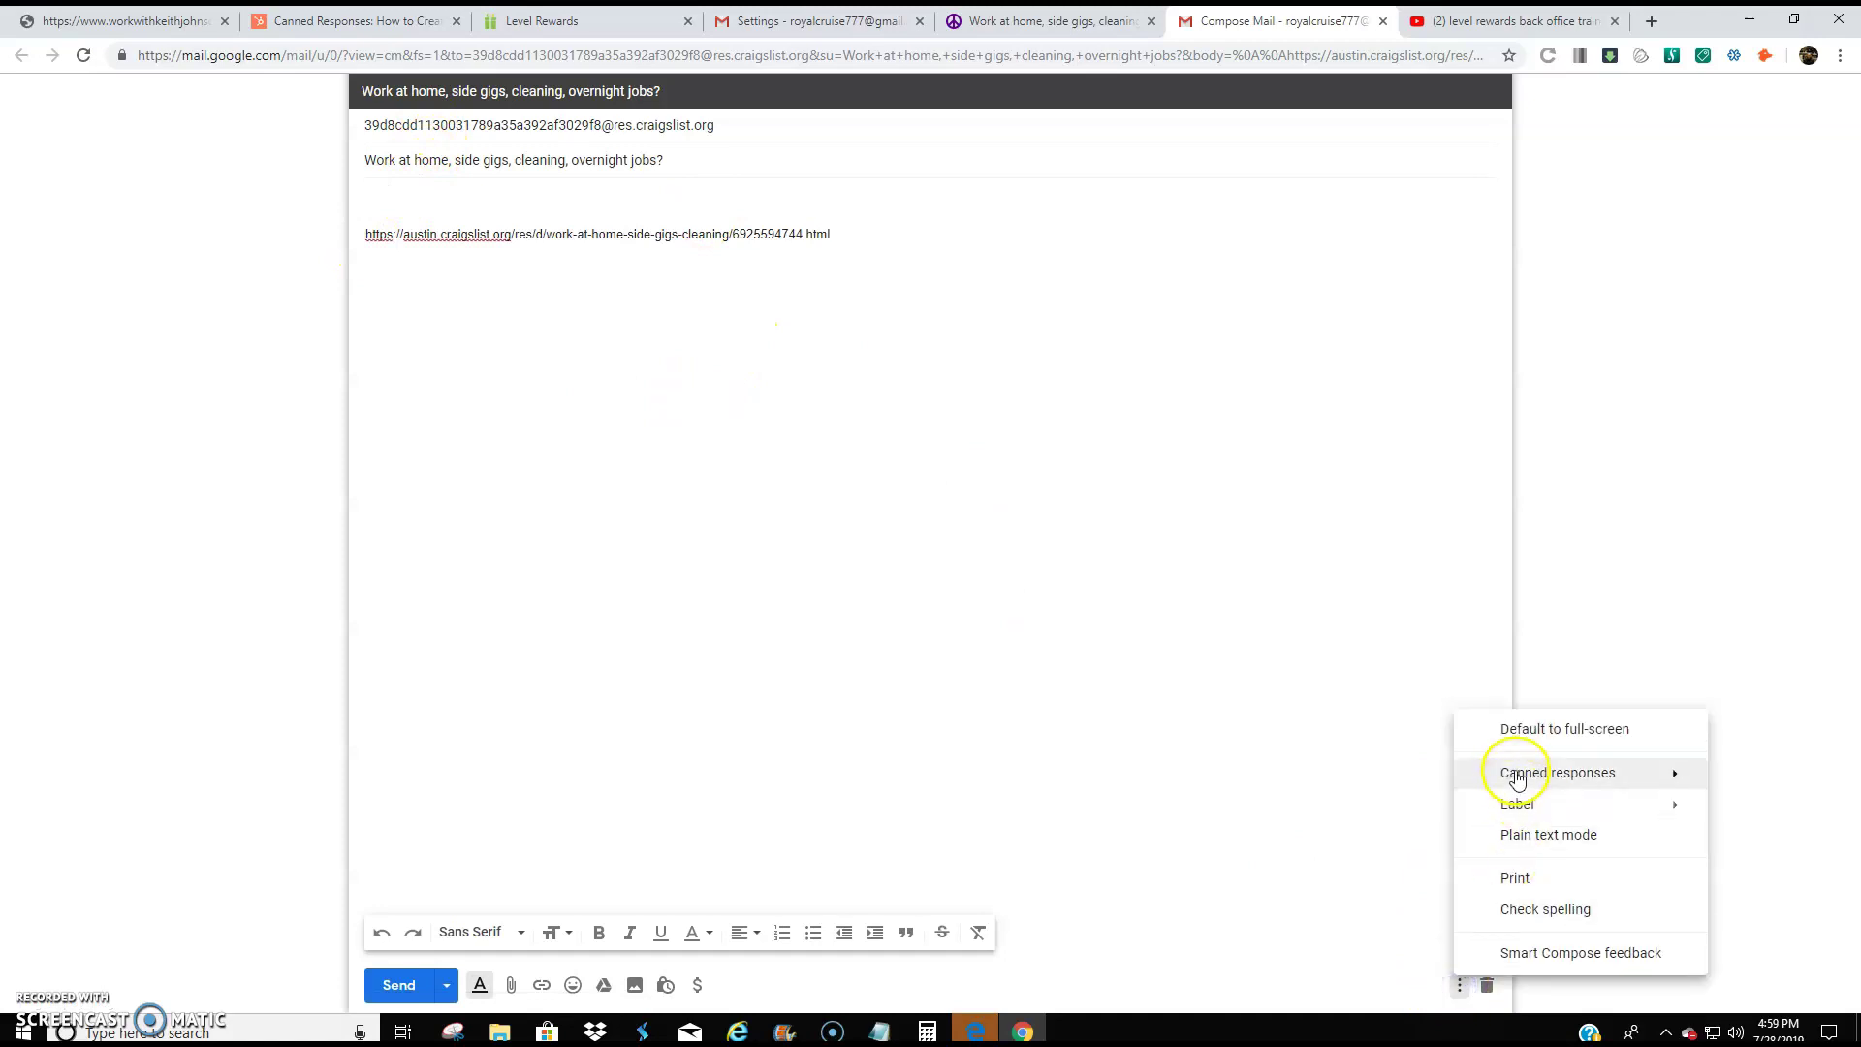
pyautogui.moveTo(1519, 779)
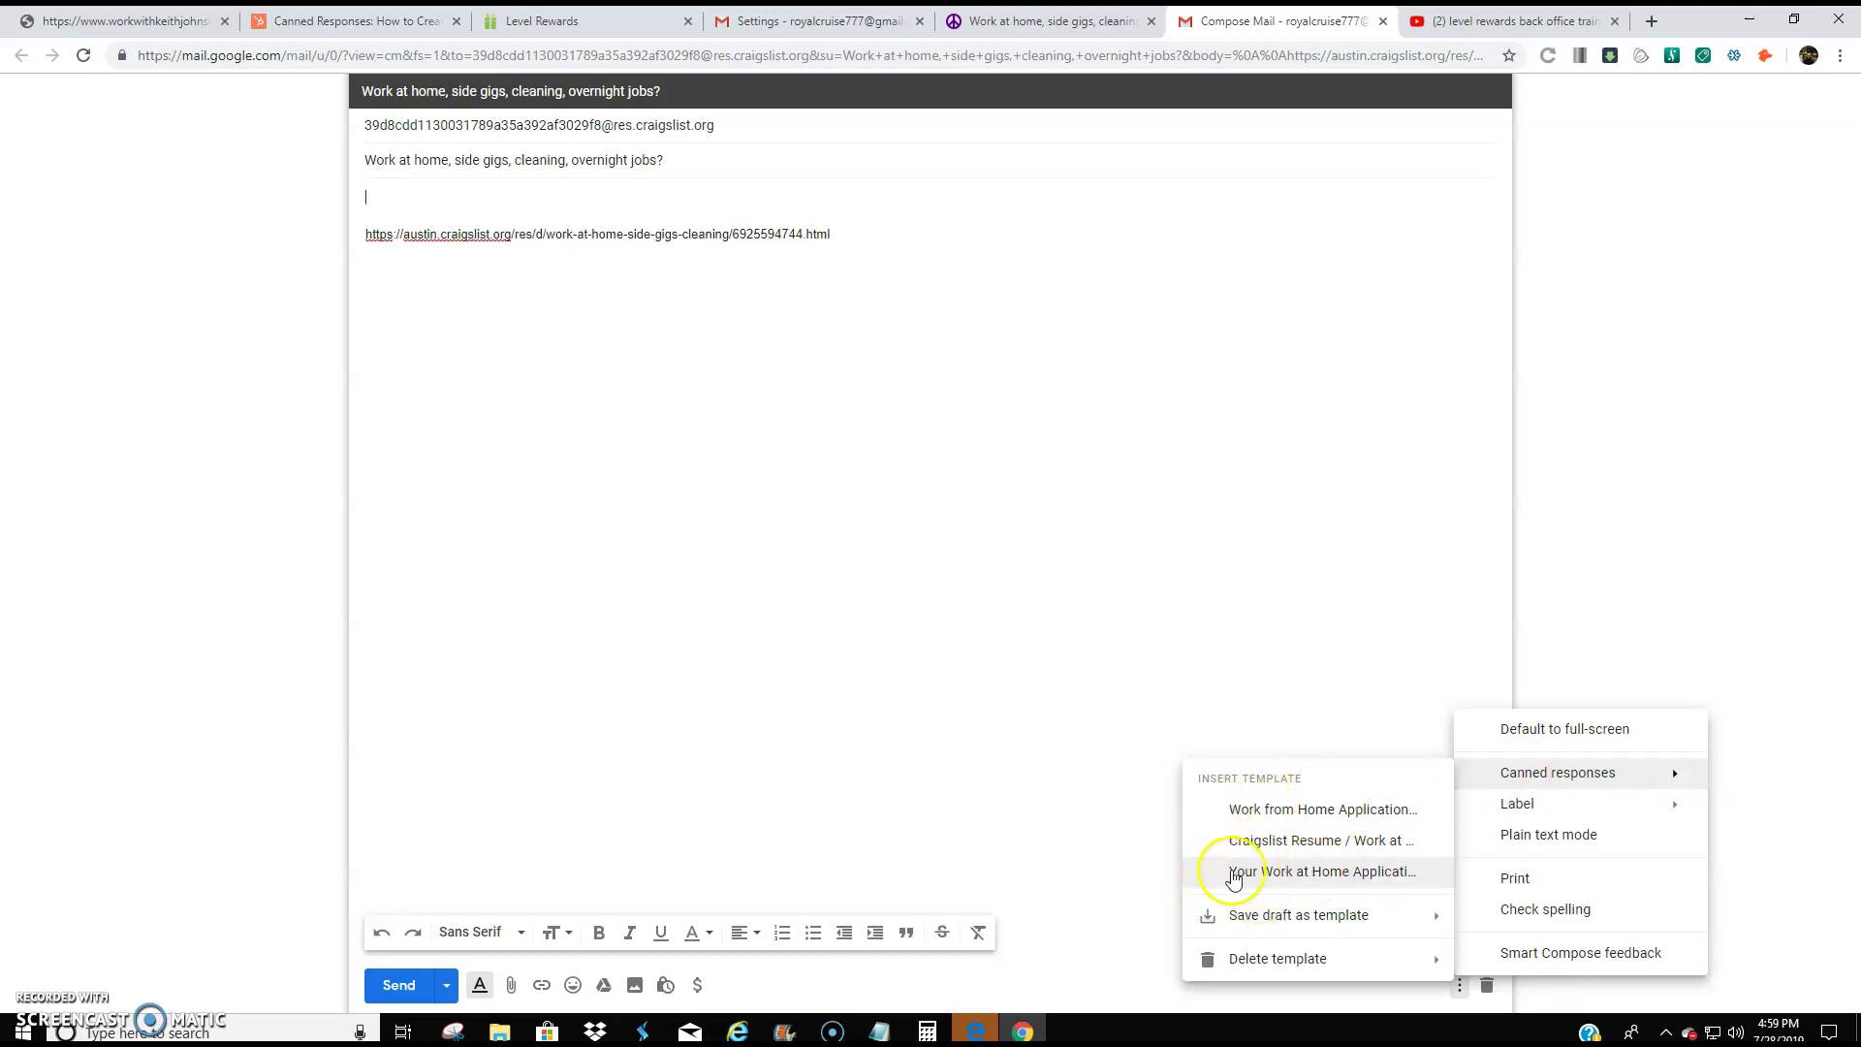
# Step: Insert a saved template, then select and delete the reply's long old body text
pyautogui.click(1311, 872)
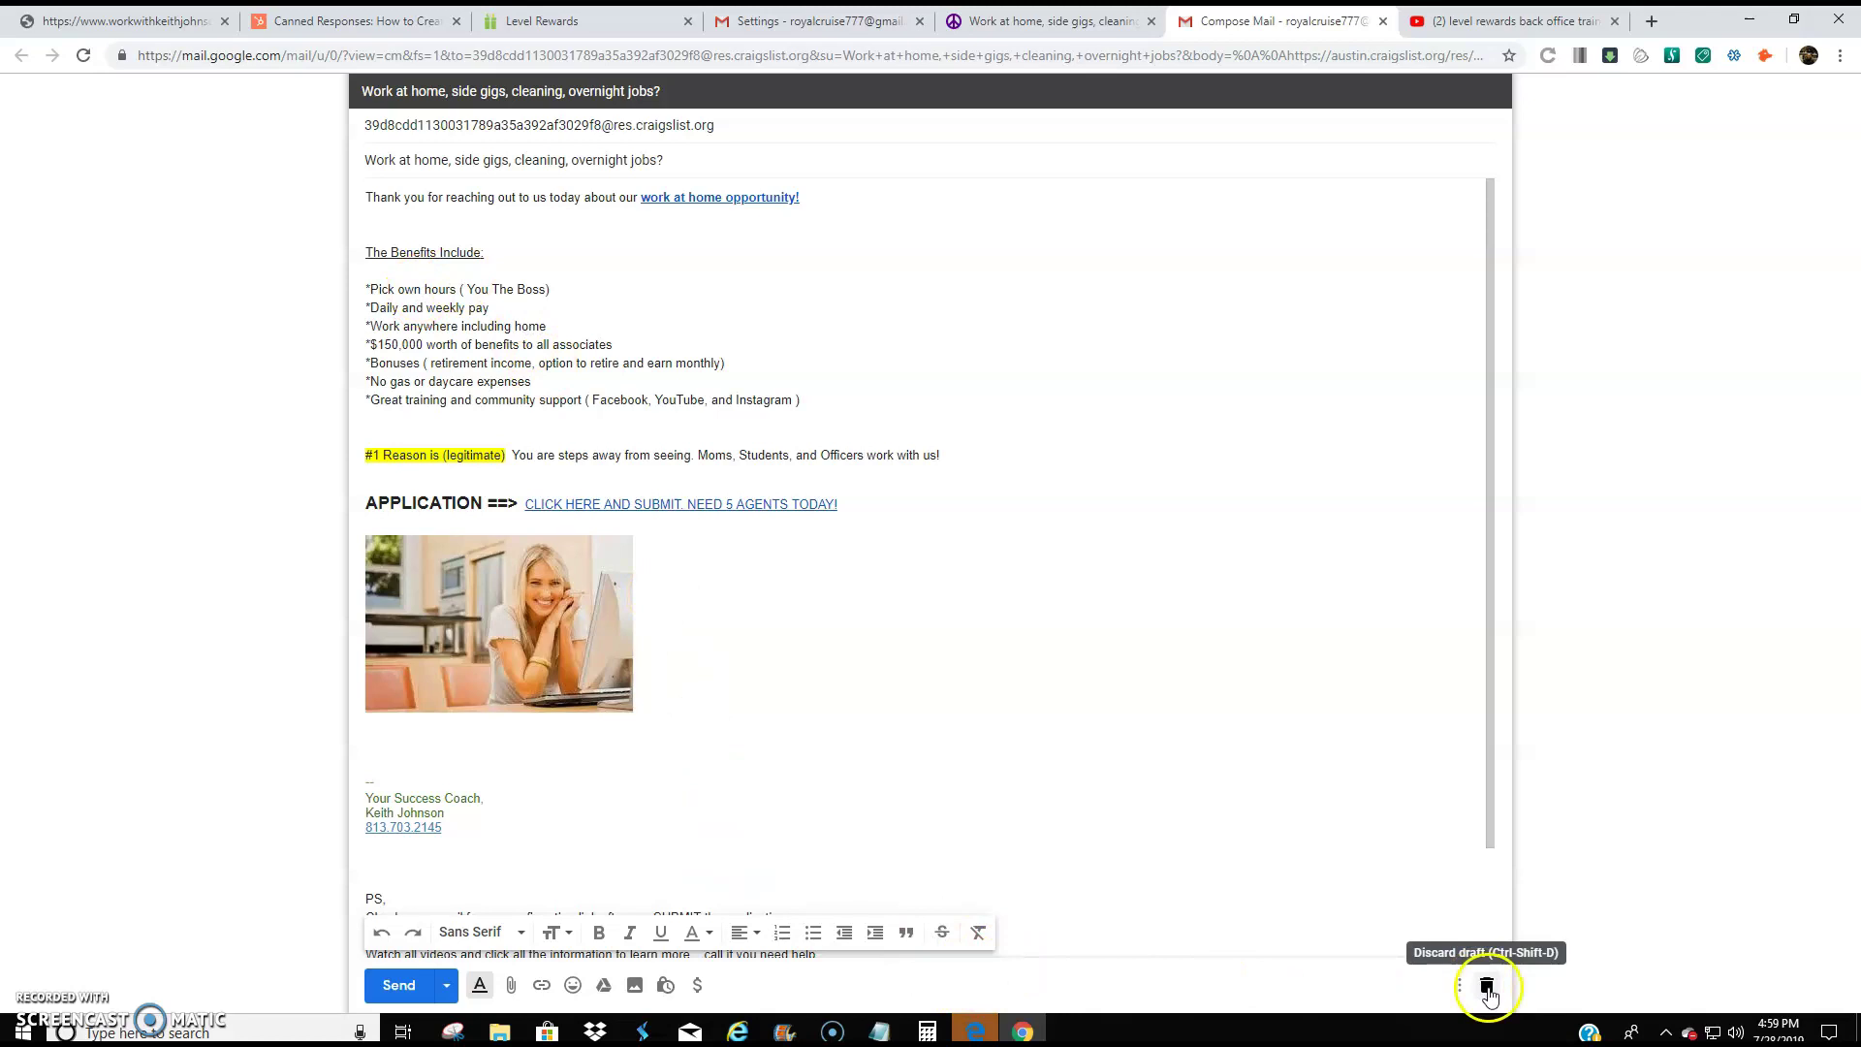
pyautogui.scroll(-2, 681, 735)
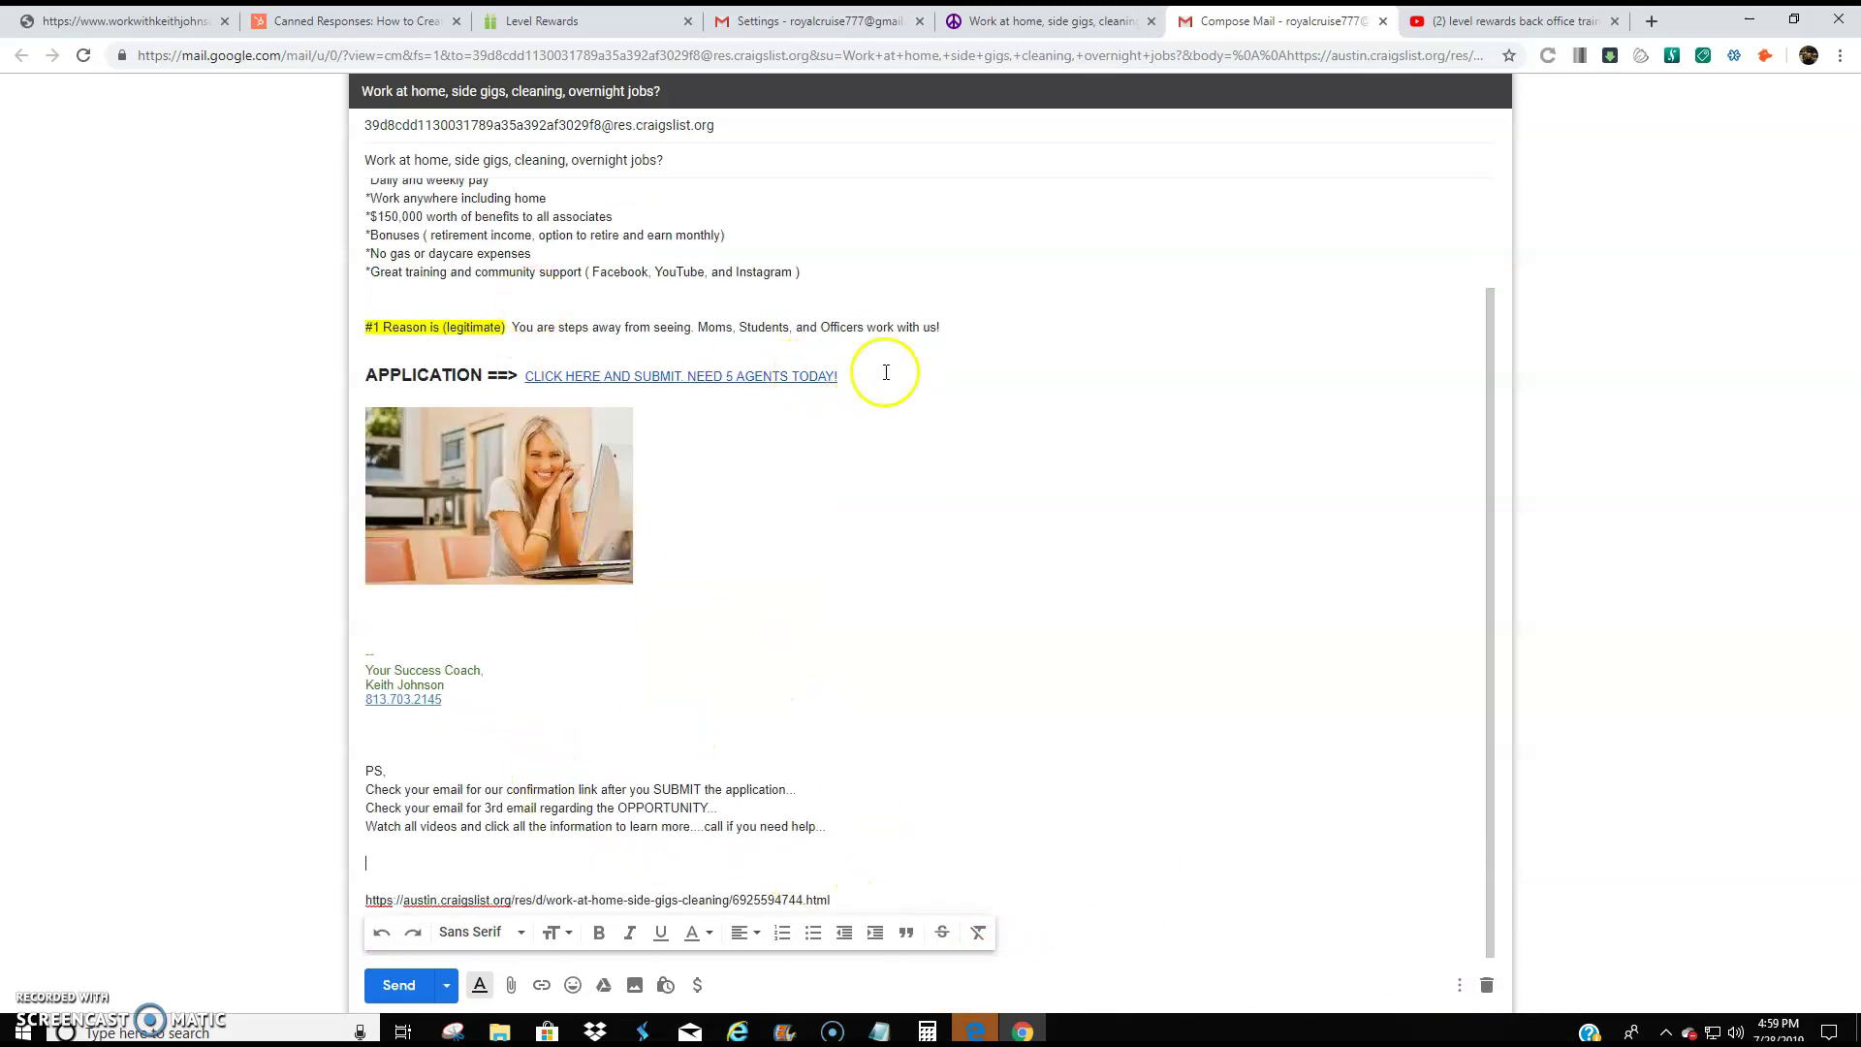
pyautogui.scroll(2, 880, 378)
pyautogui.scroll(-2, 876, 378)
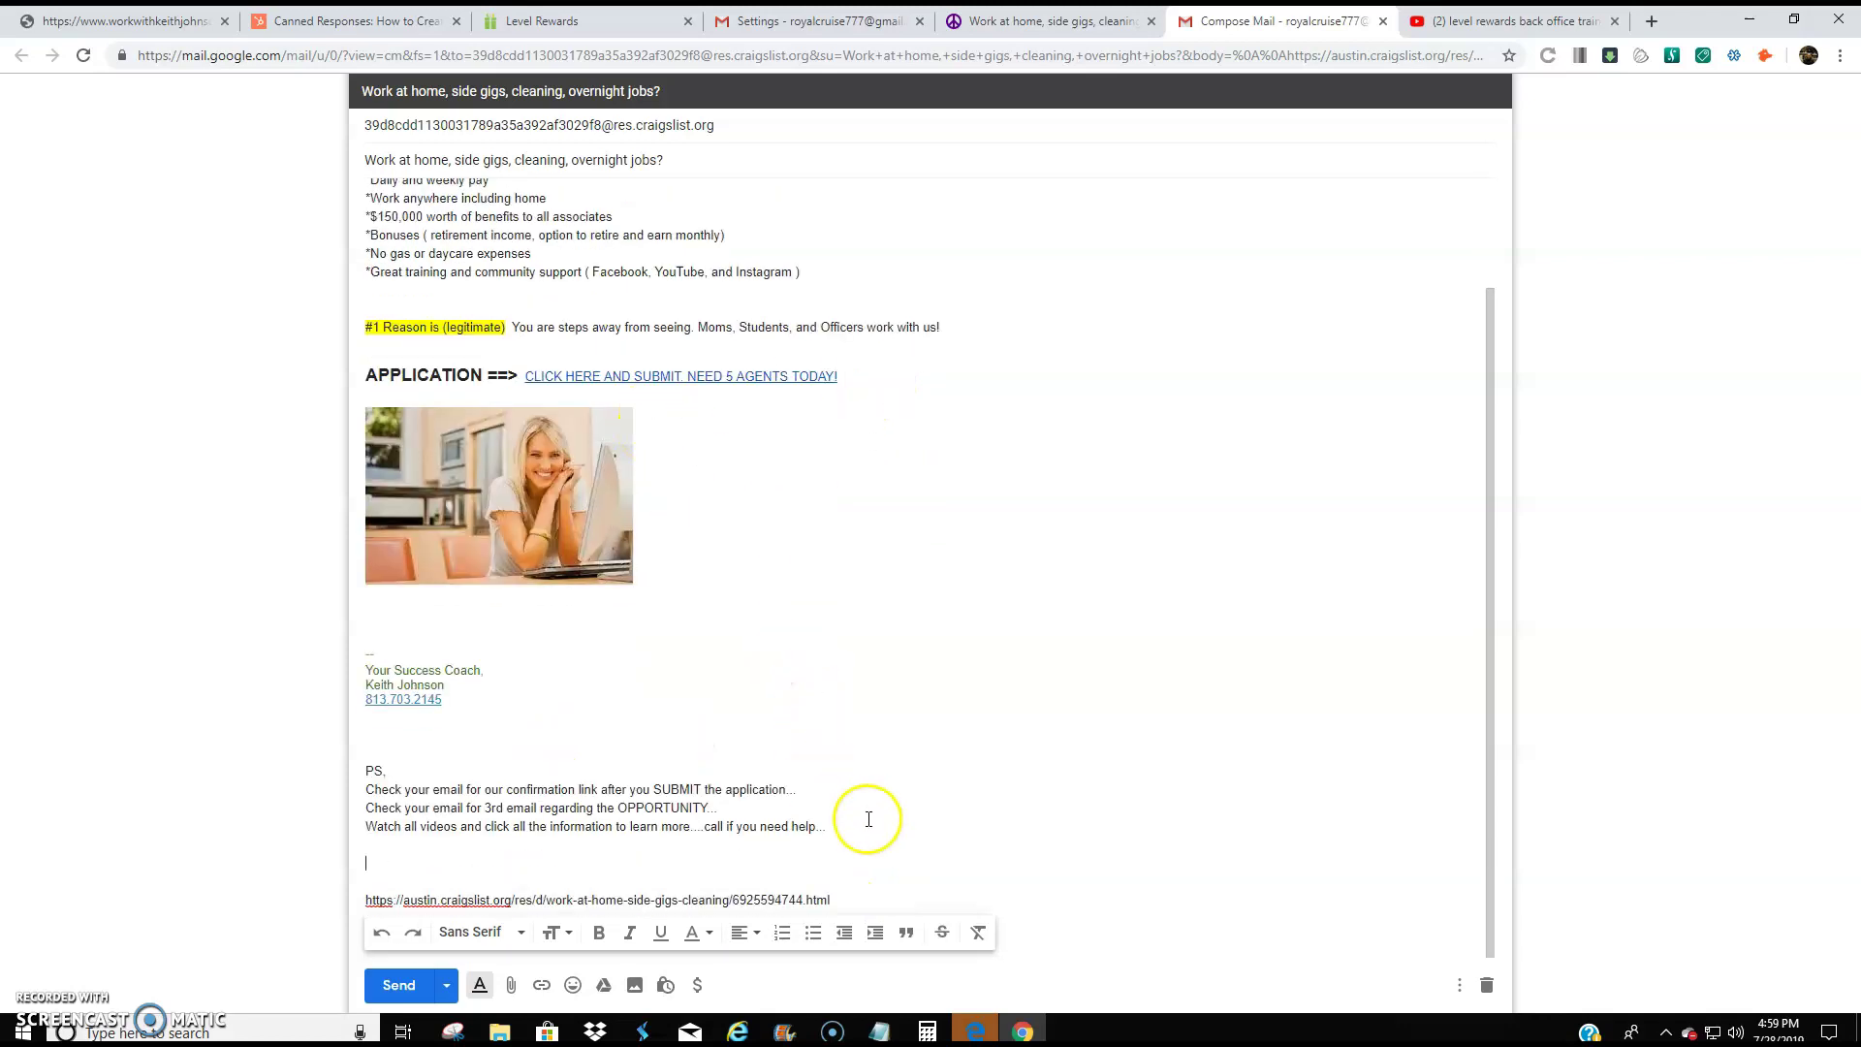
pyautogui.moveTo(853, 830); pyautogui.dragTo(365, 194)
pyautogui.press('BackSpace')
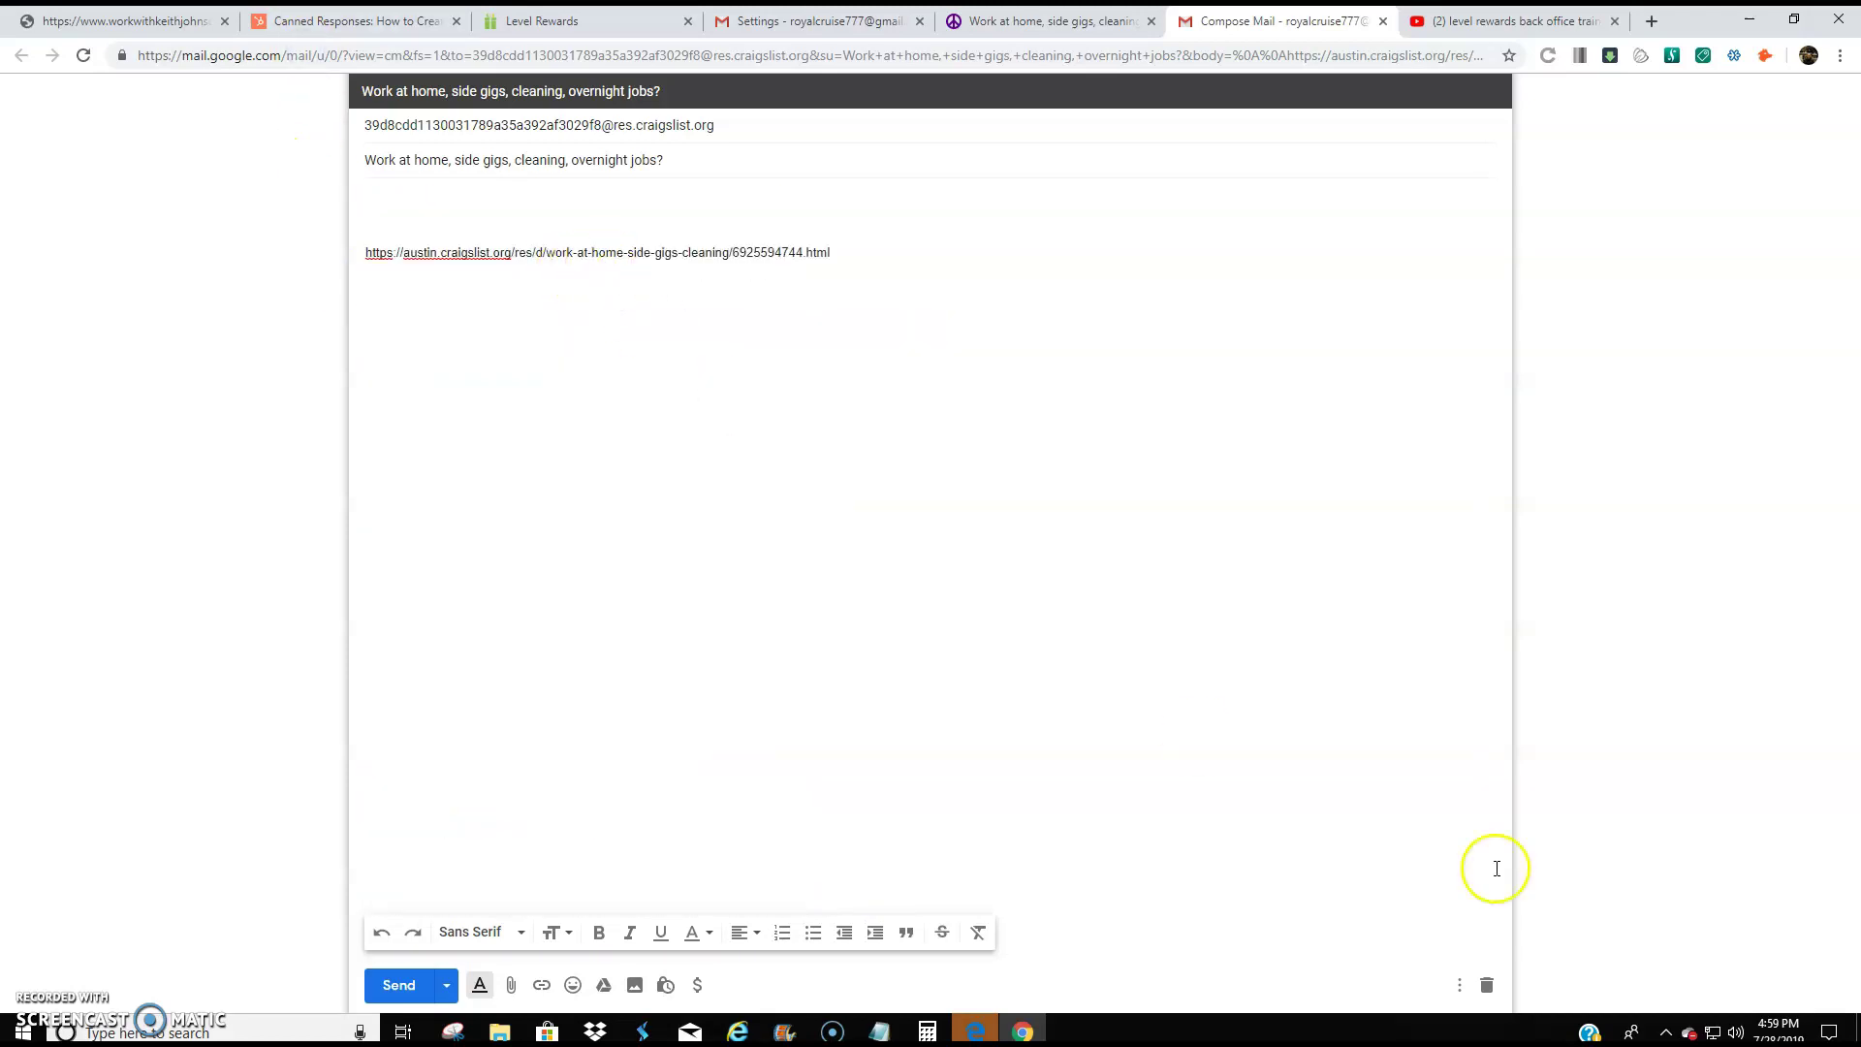
# Step: Insert the Work from Home Application template above the Craigslist post link
pyautogui.click(1459, 986)
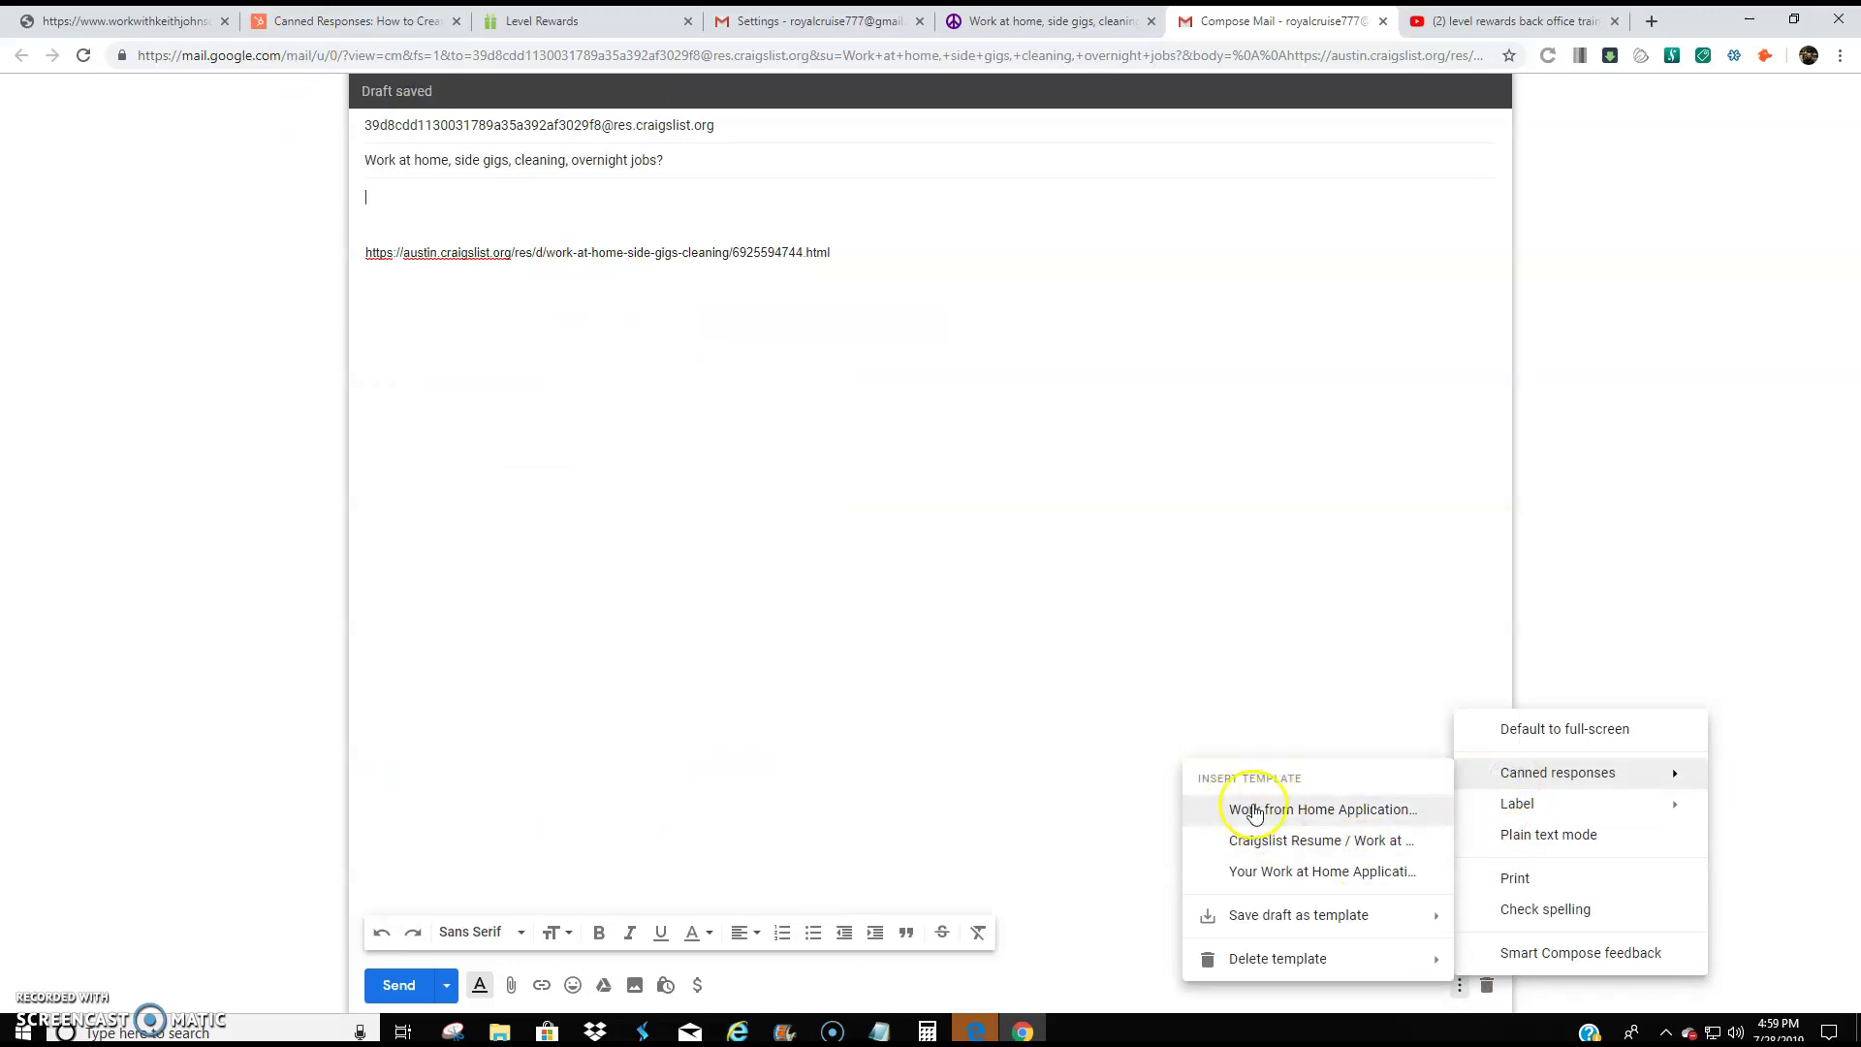
pyautogui.click(1323, 812)
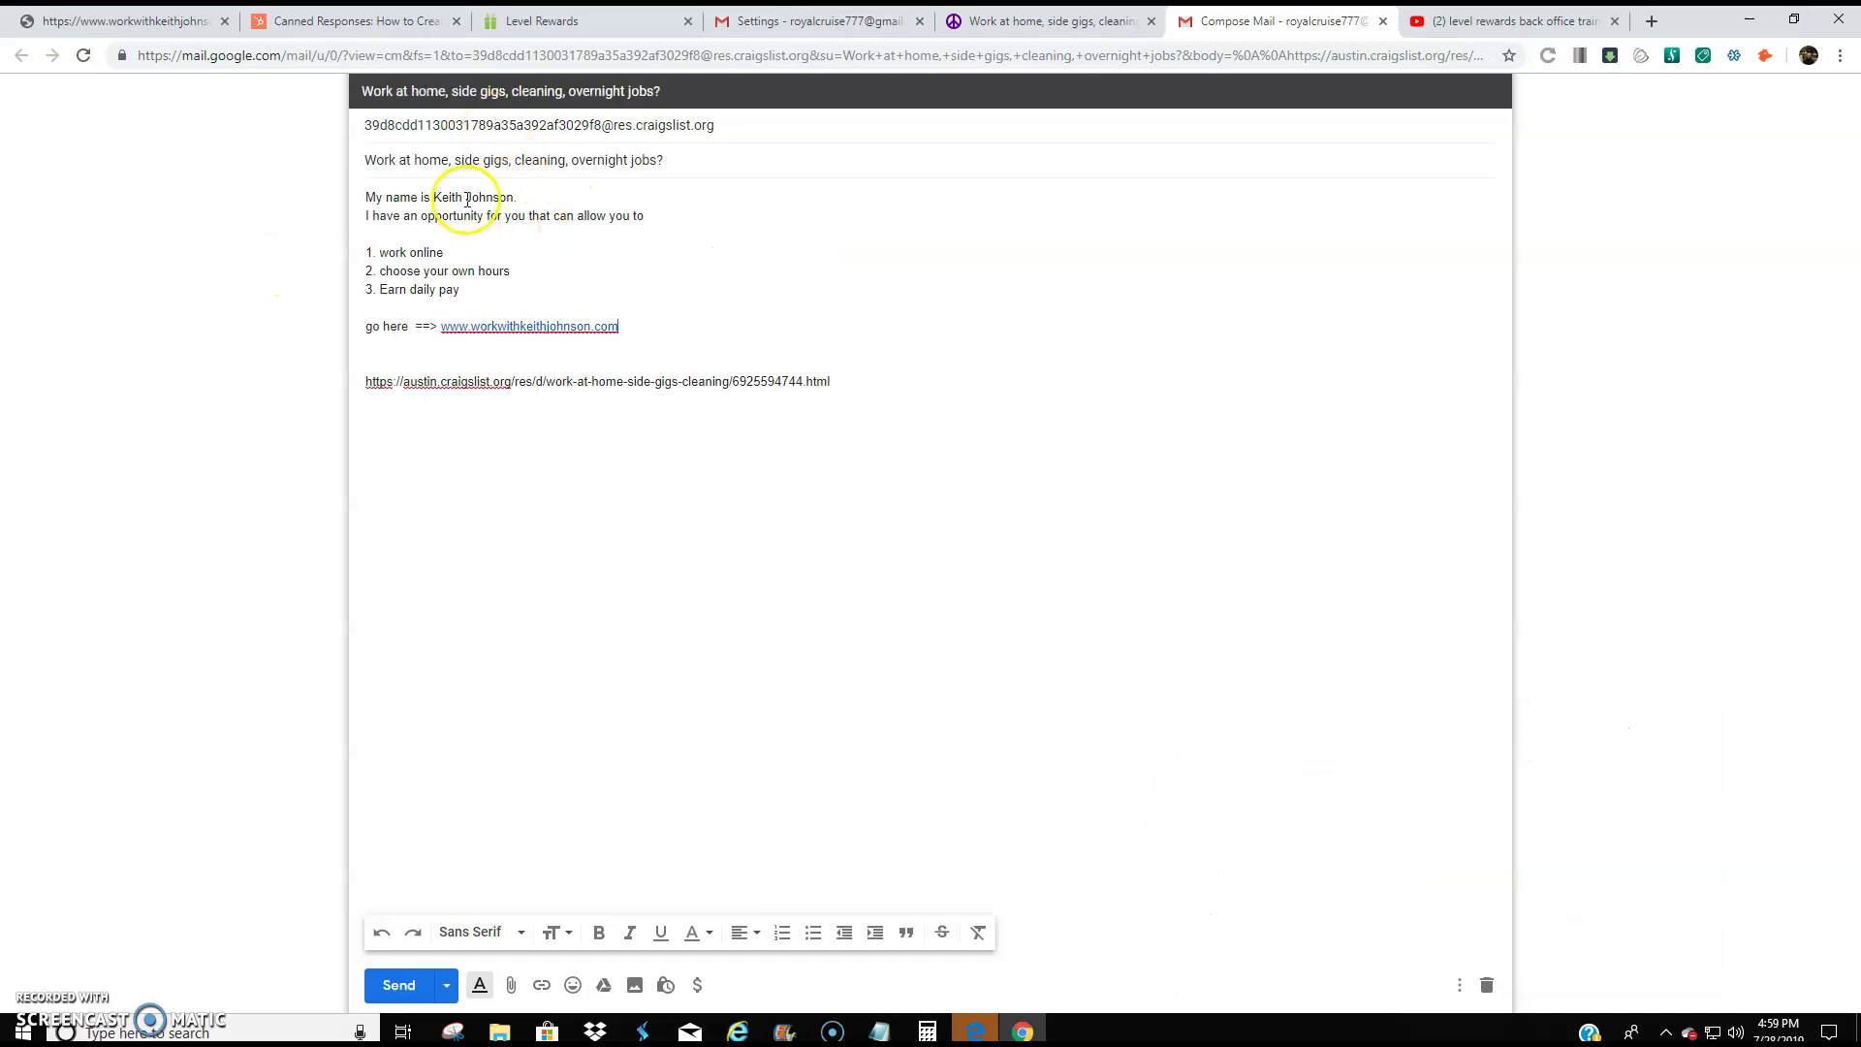
pyautogui.click(1456, 985)
pyautogui.moveTo(1521, 772)
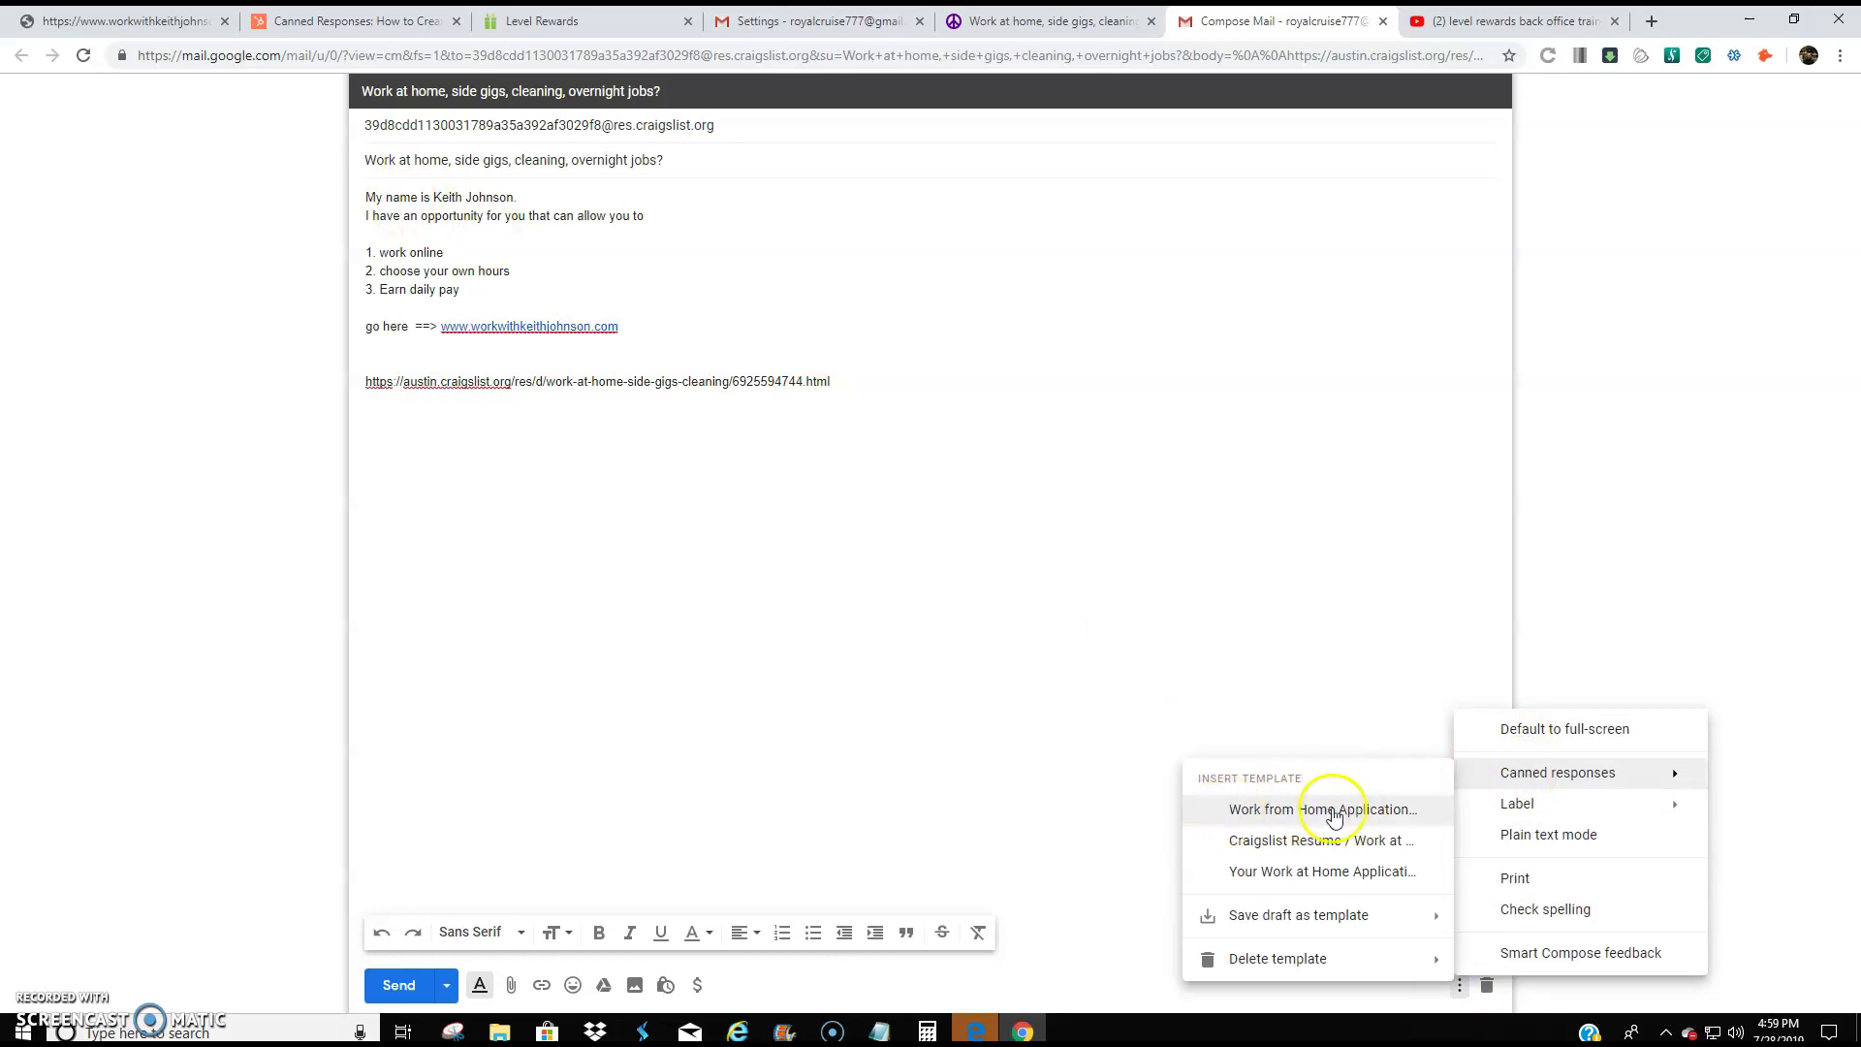
pyautogui.click(1030, 399)
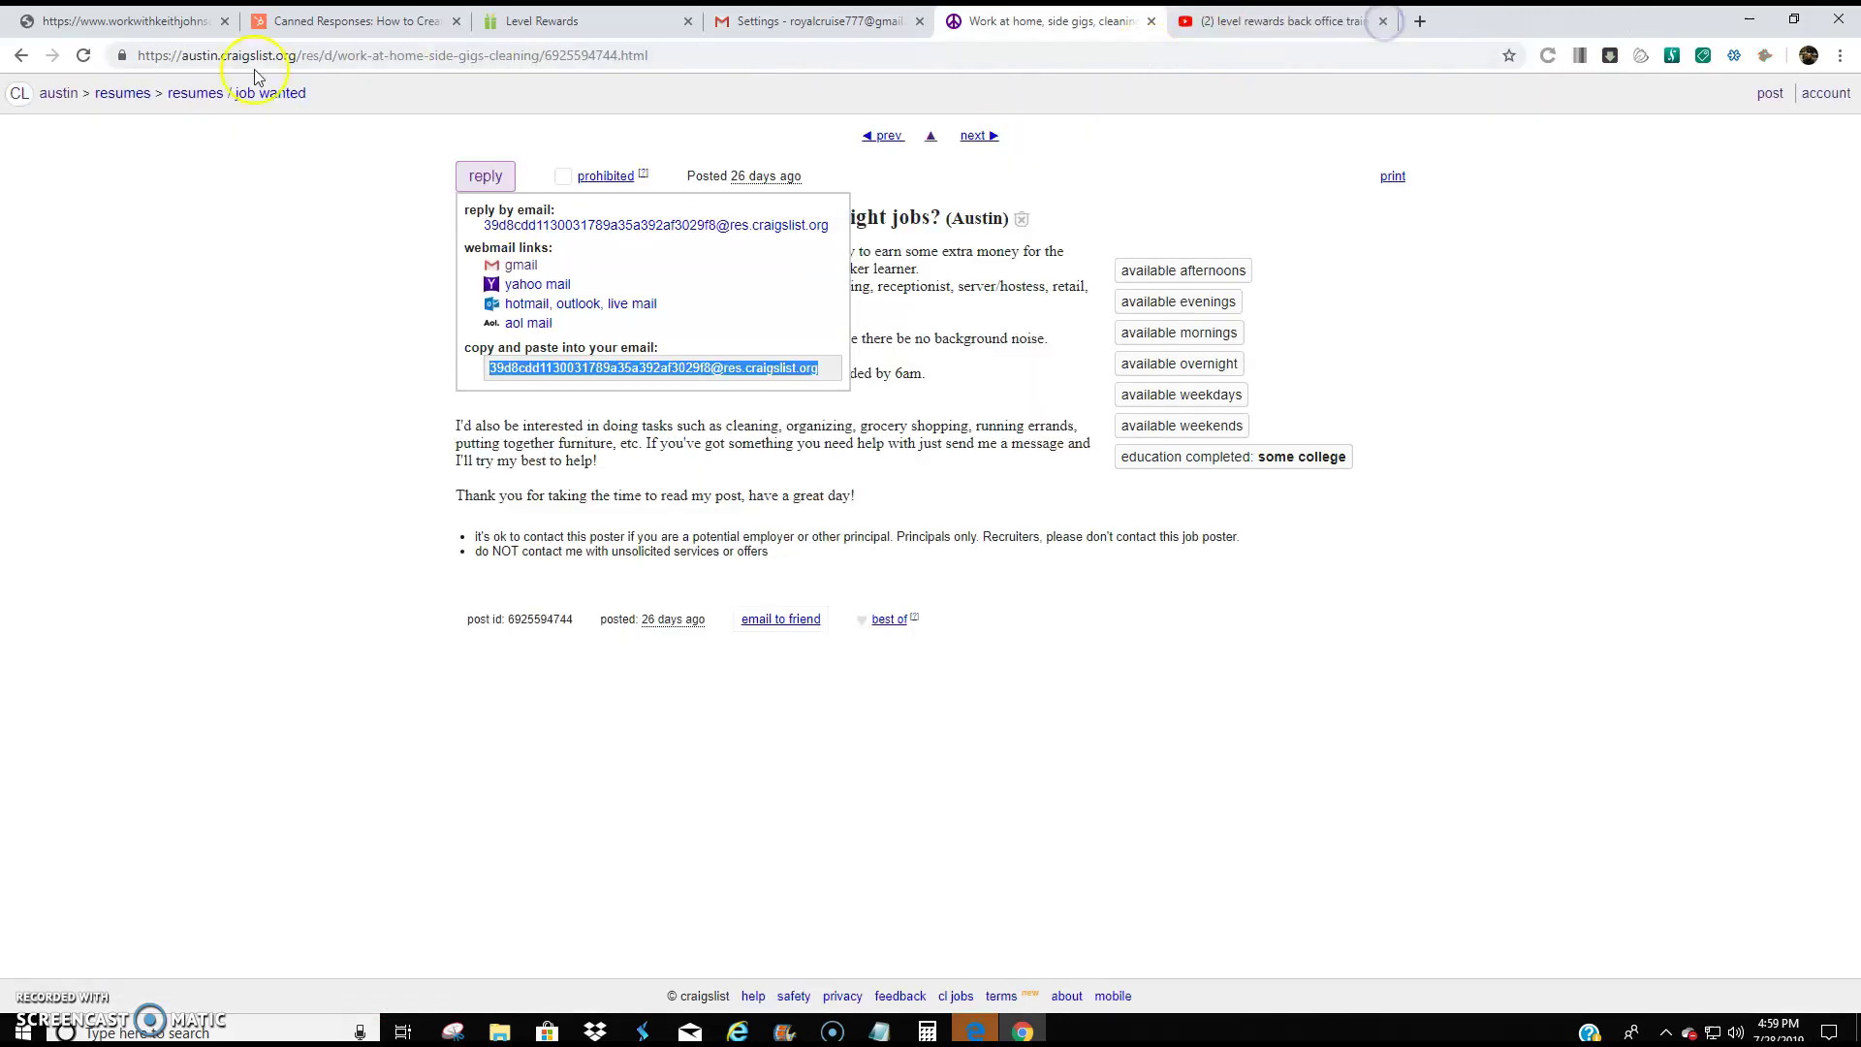
# Step: Close the draft and open the 'I do freelance writing, online marketing, SEO and more' post, viewing its images
pyautogui.click(64, 159)
pyautogui.click(21, 60)
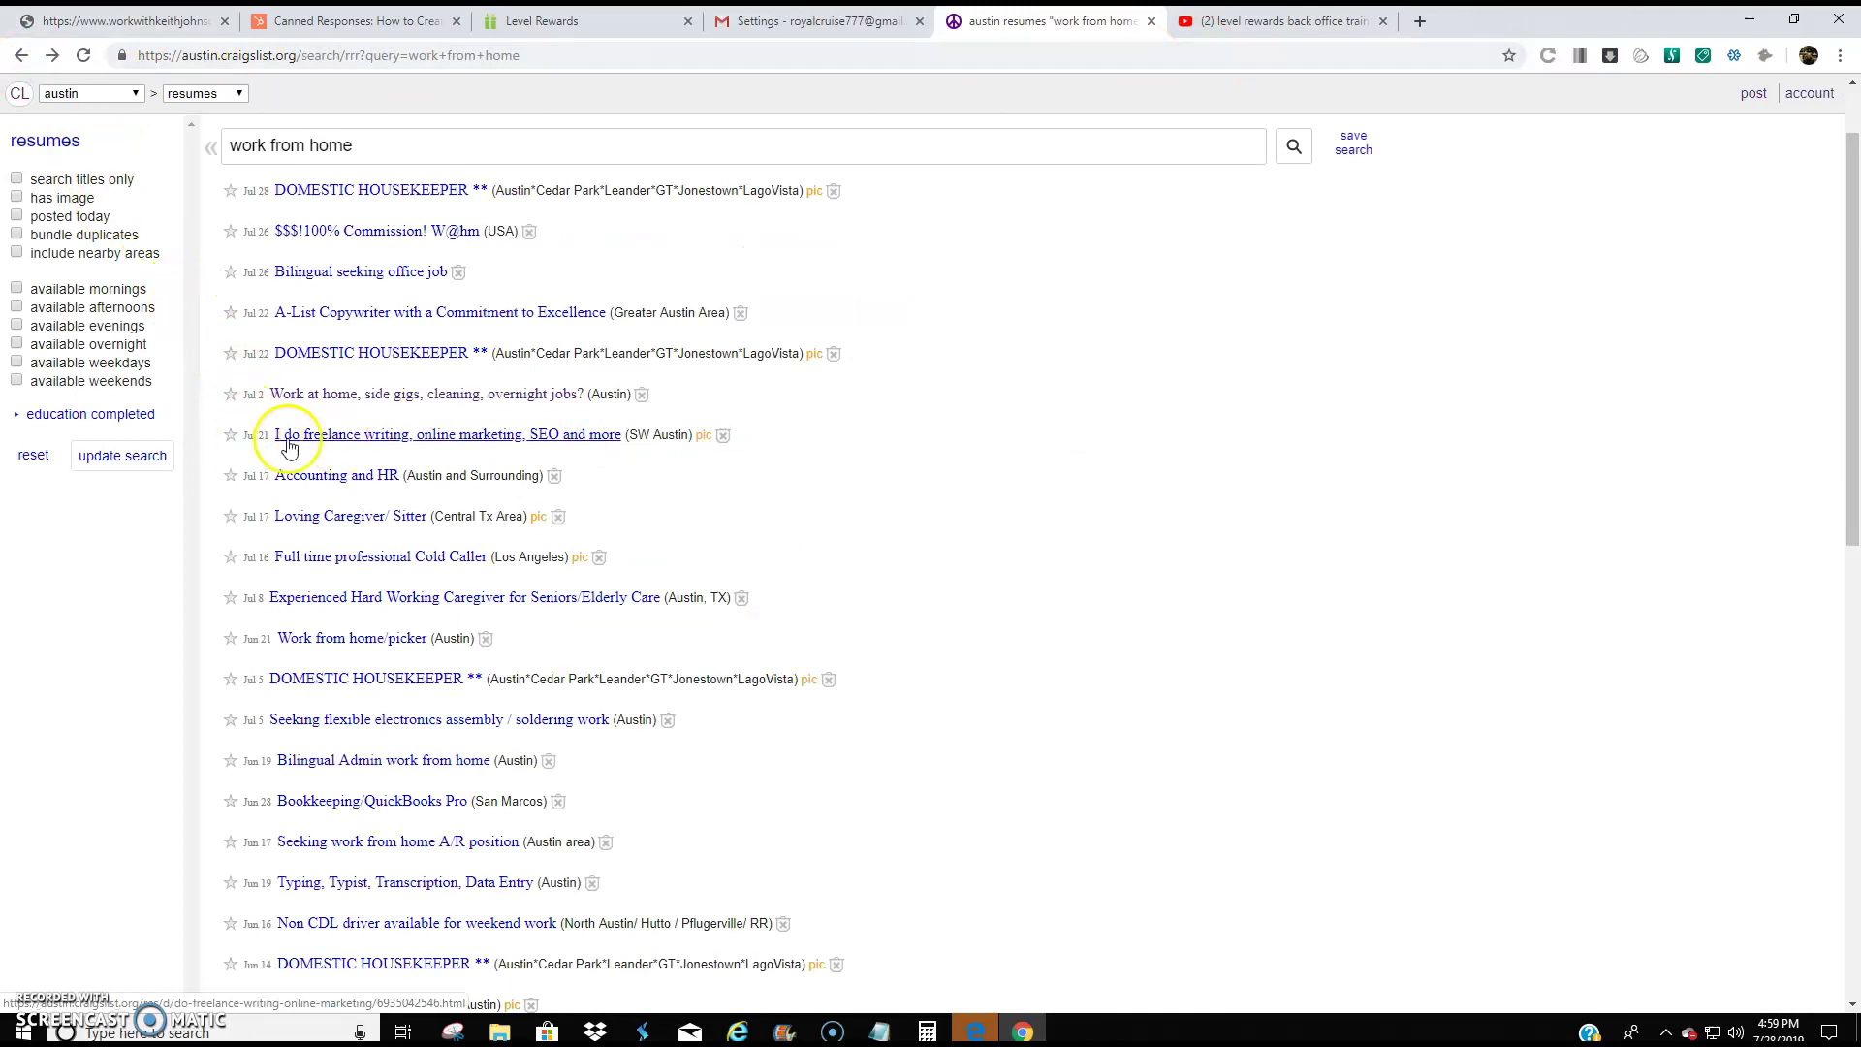
pyautogui.click(536, 434)
pyautogui.scroll(-2, 569, 477)
pyautogui.click(569, 533)
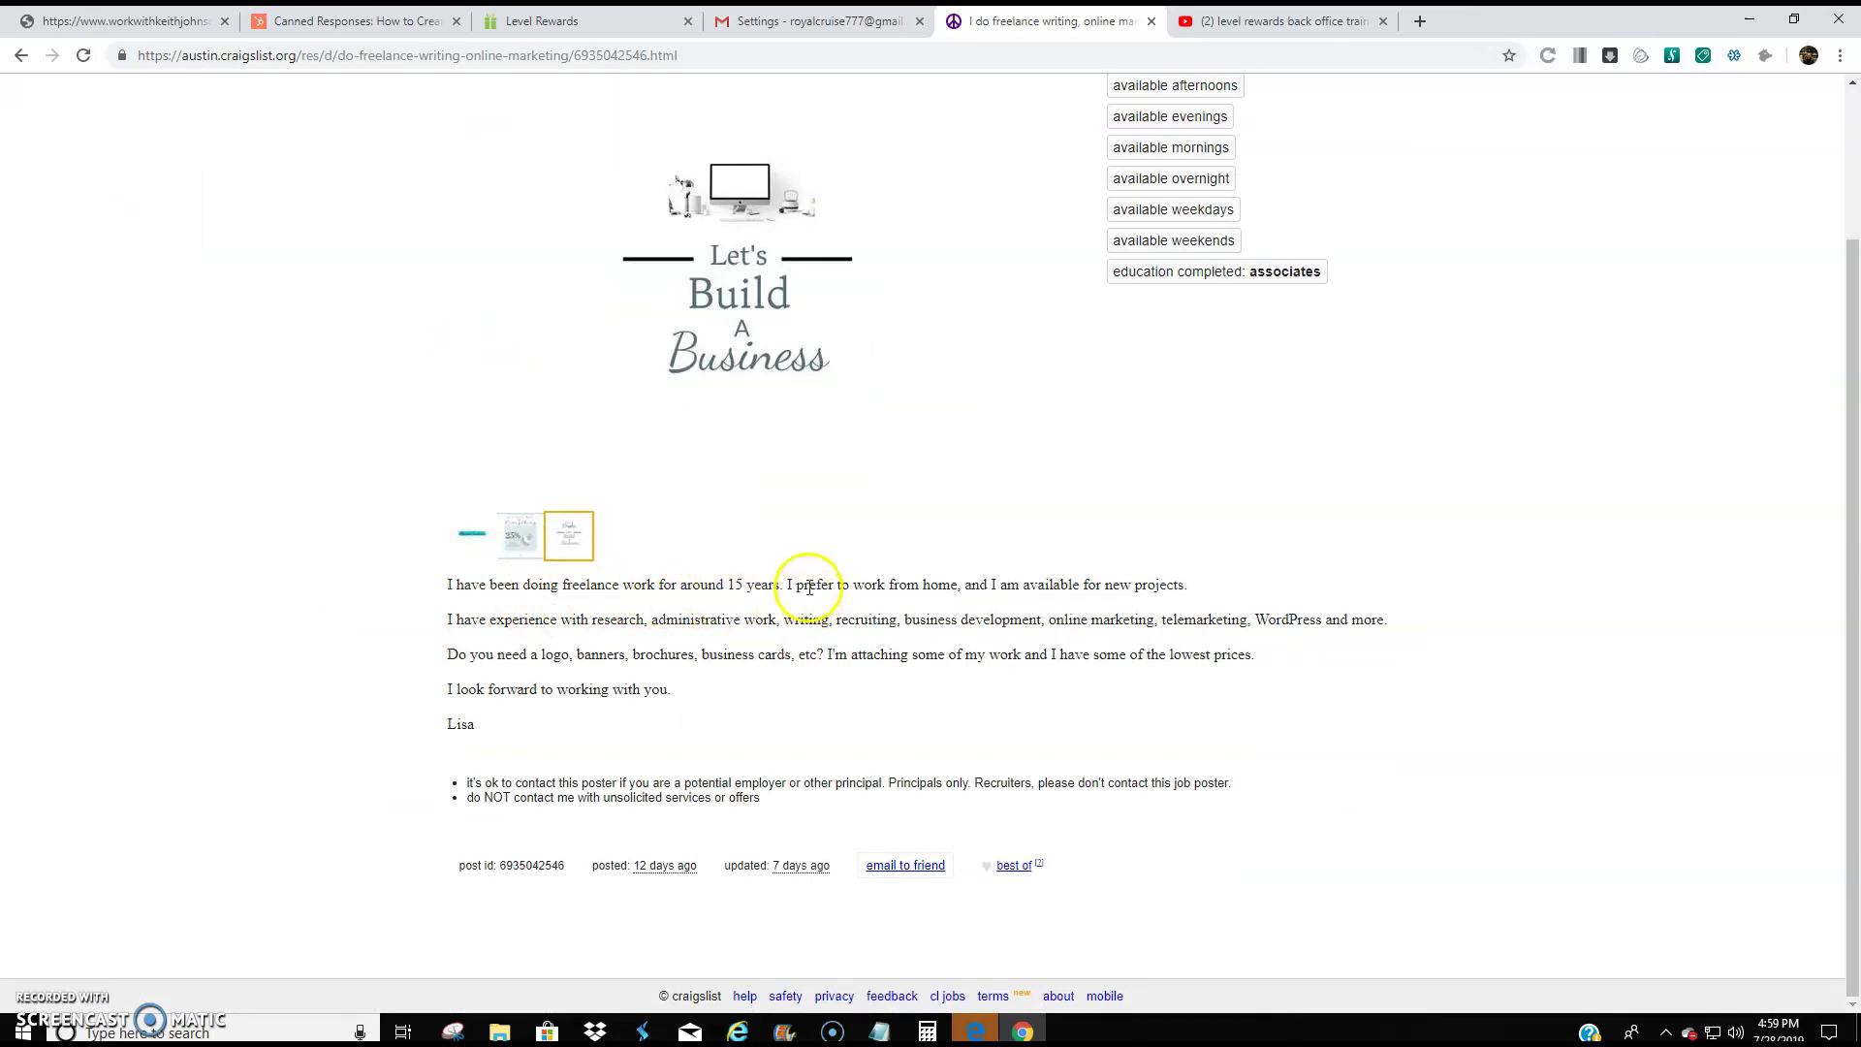
# Step: Show the freelance writer's reply contact options and reveal the phone number
pyautogui.scroll(1, 819, 640)
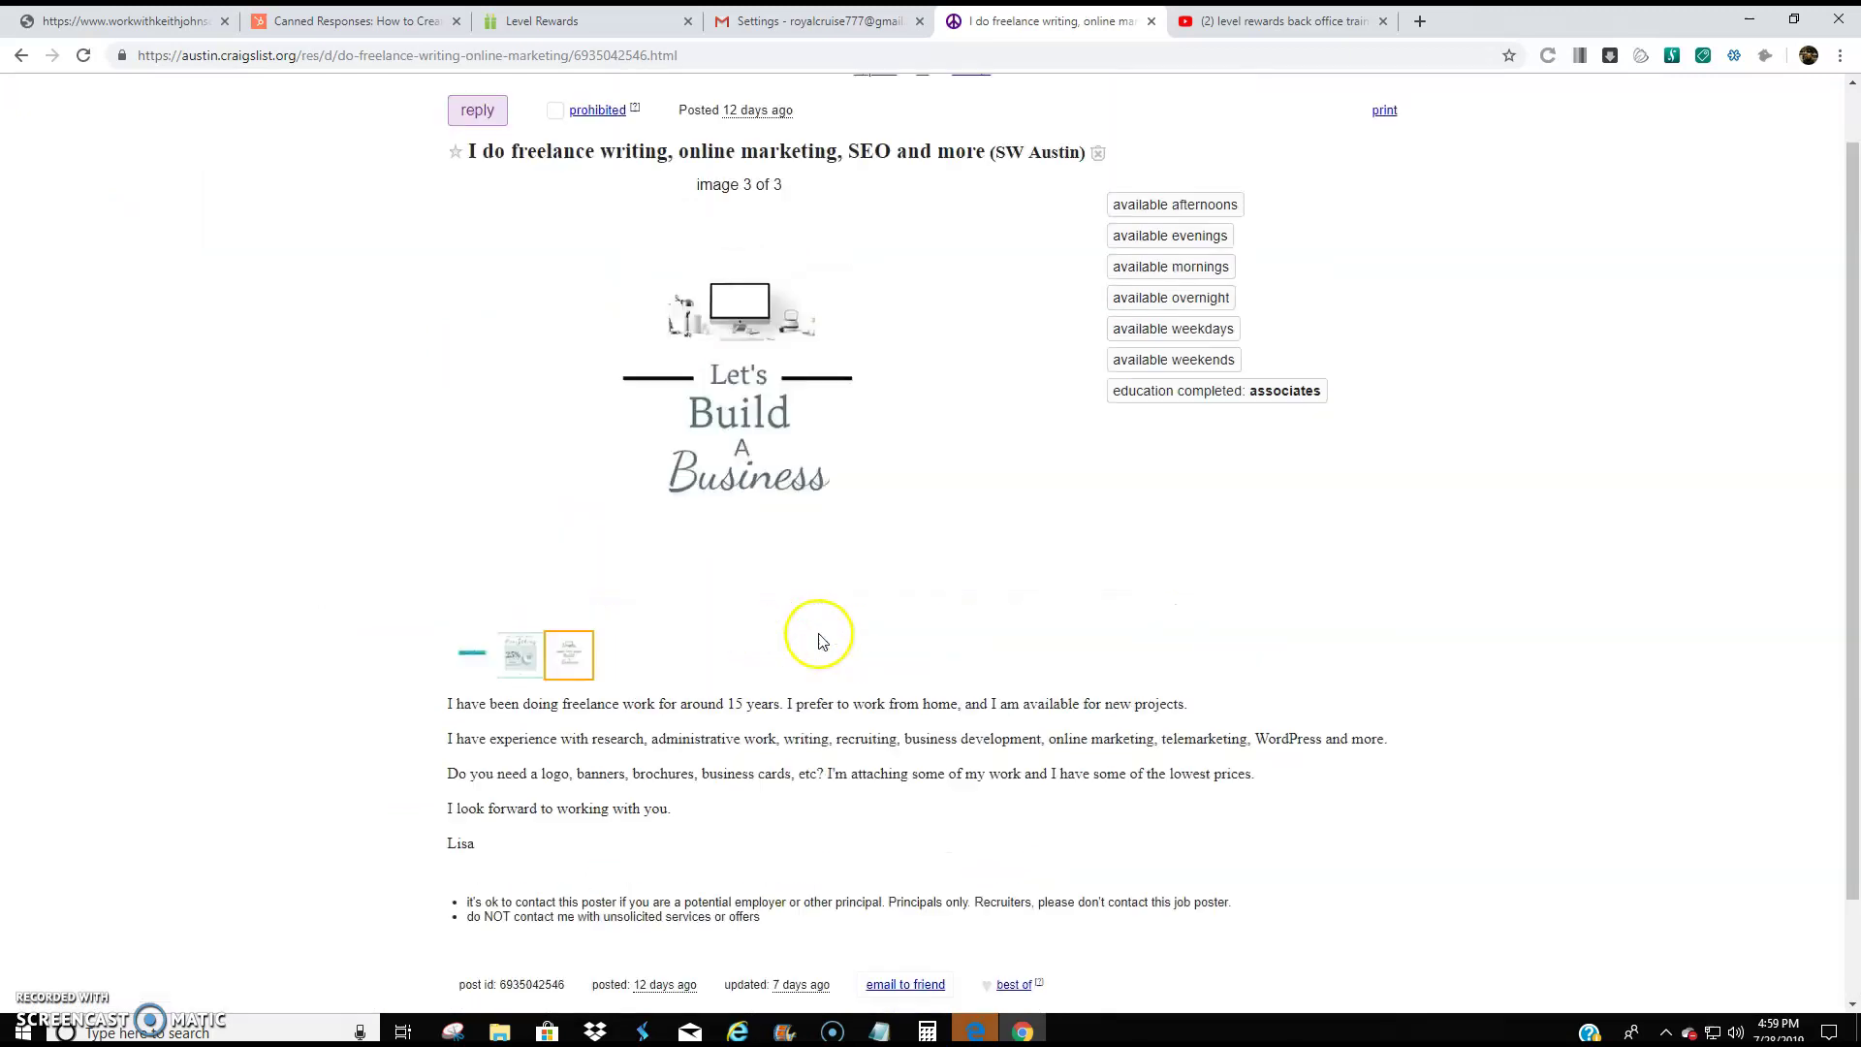
pyautogui.scroll(1, 819, 640)
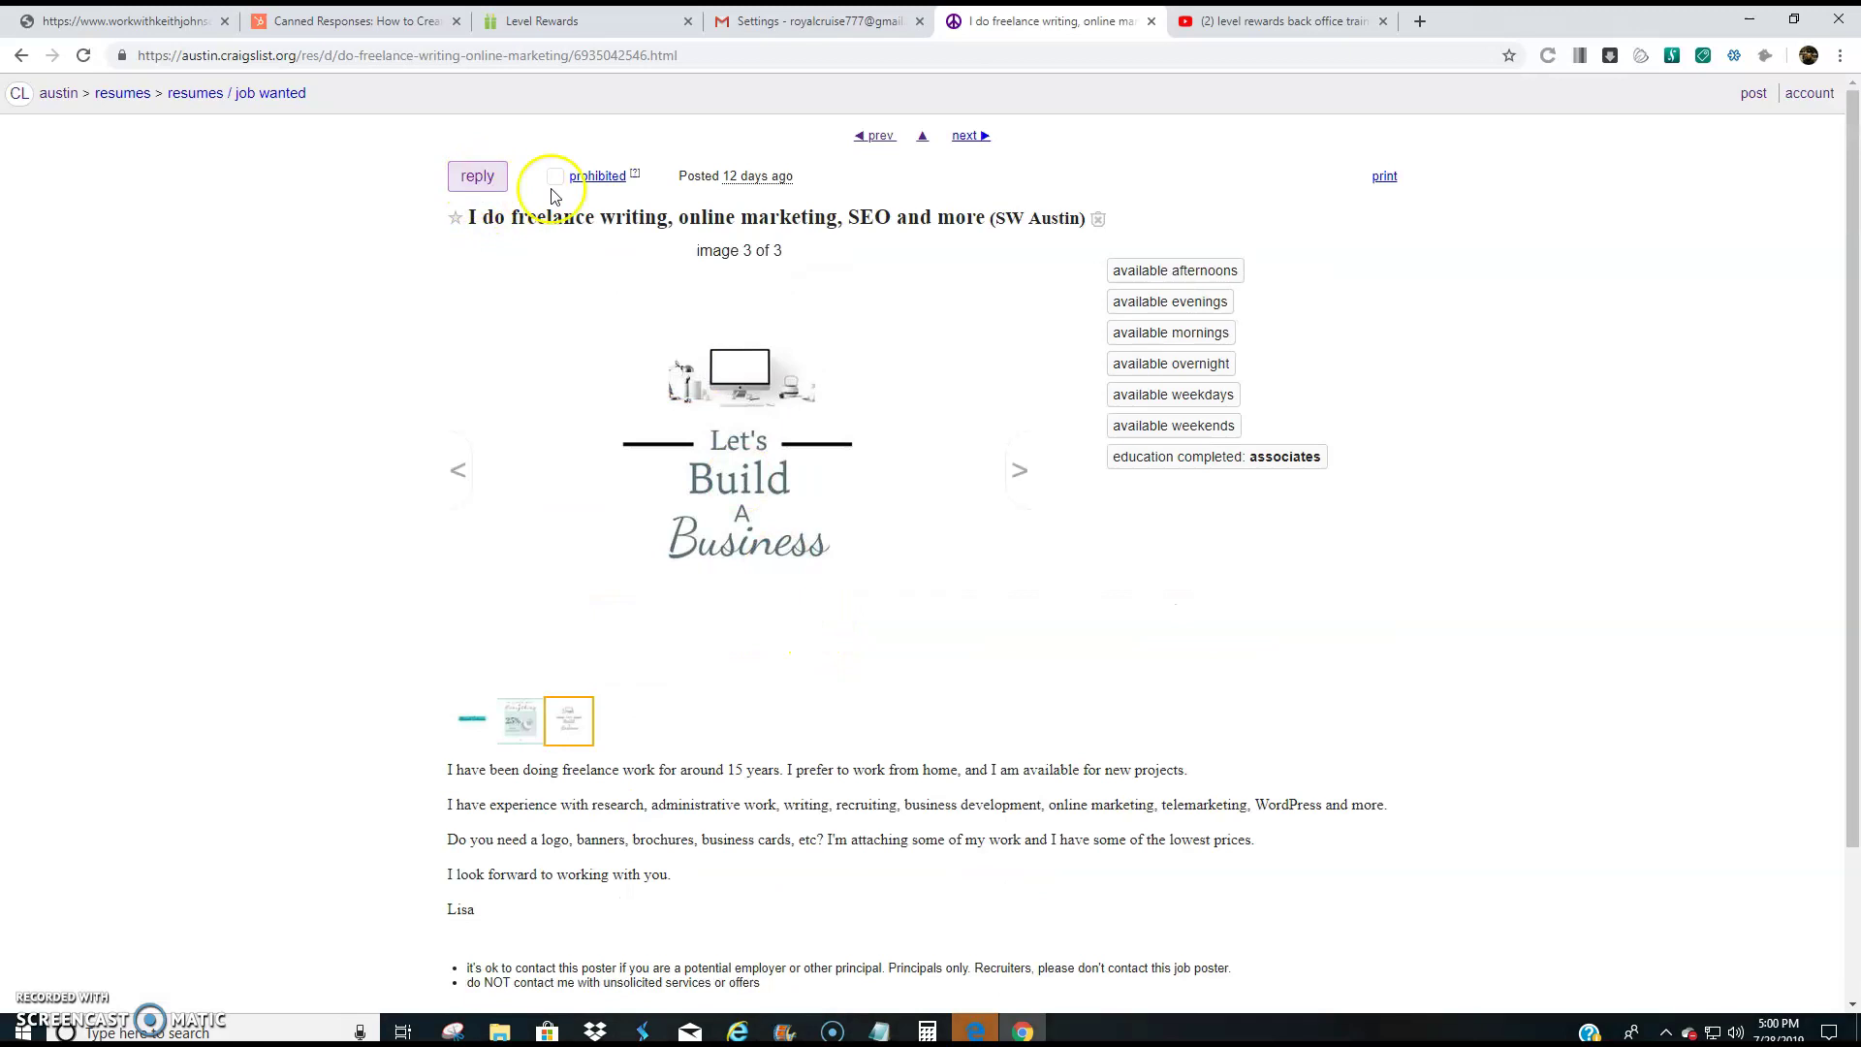
pyautogui.click(477, 176)
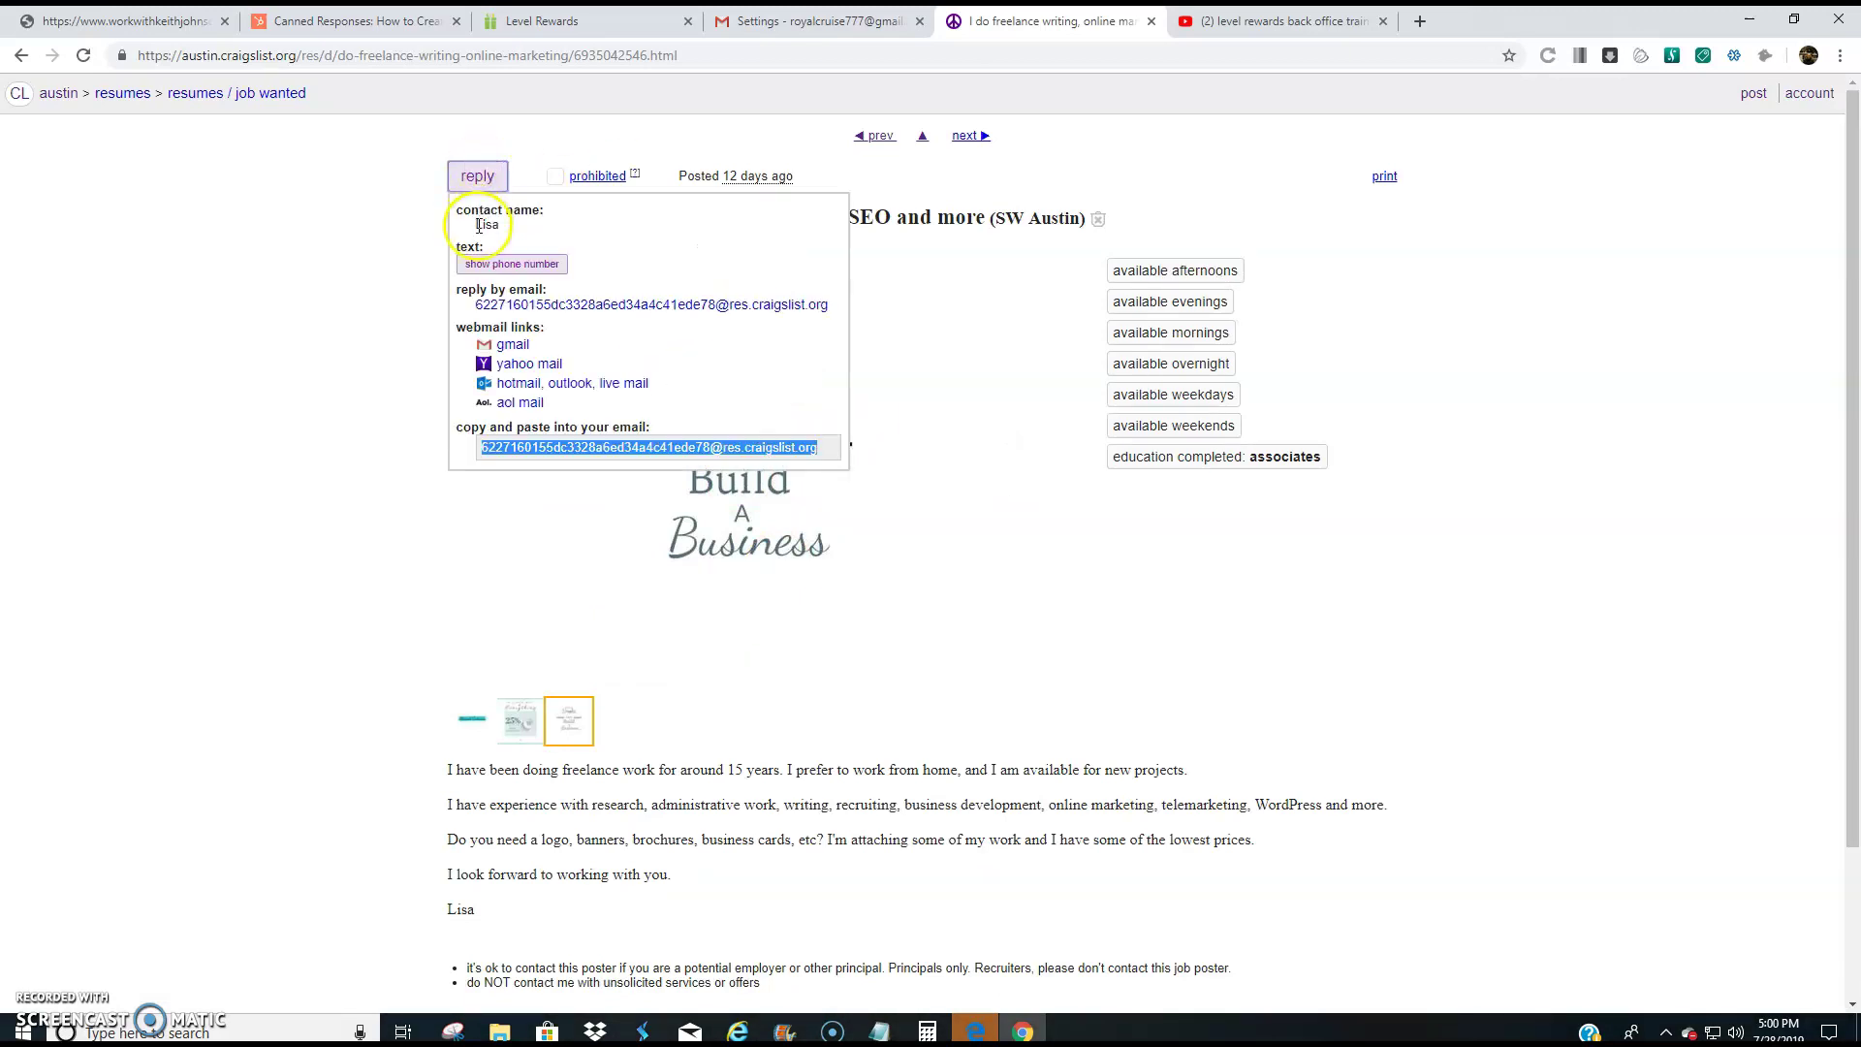
pyautogui.click(488, 262)
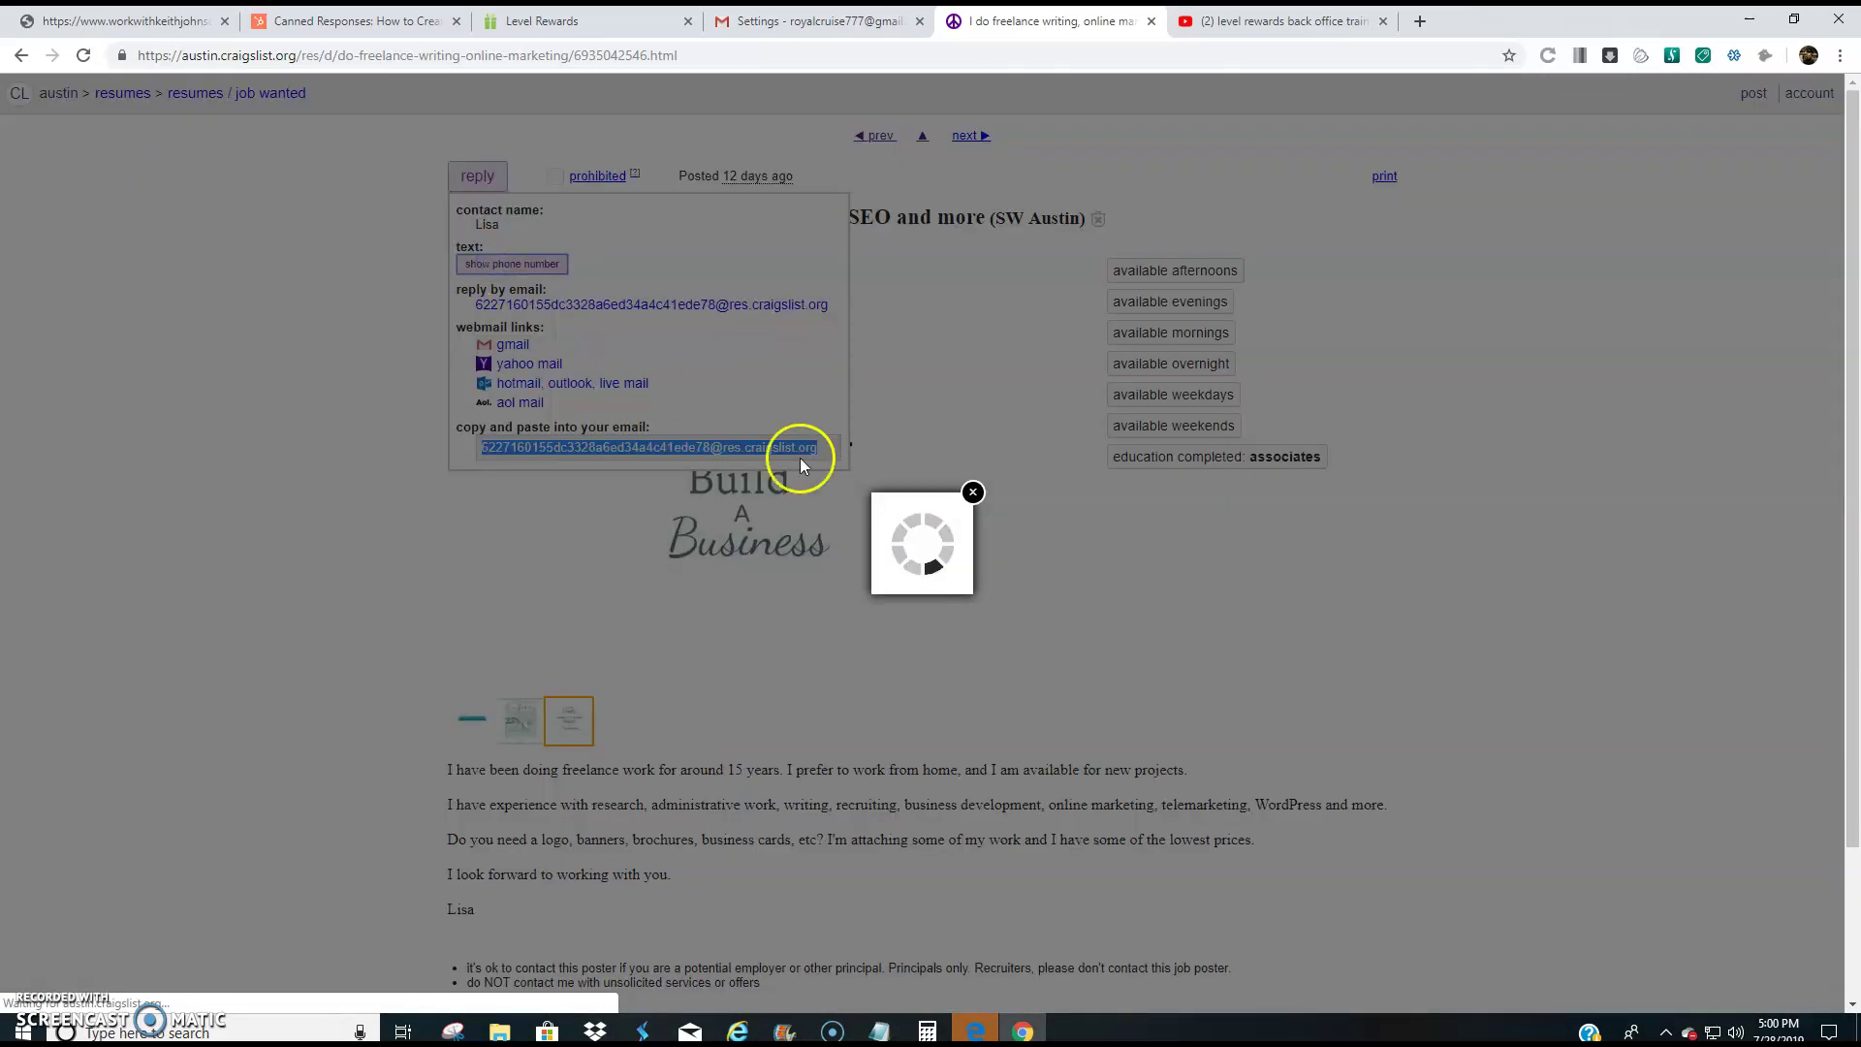
# Step: Insert the Work from Home Application template into the new reply and send it to the freelance writer
pyautogui.click(885, 519)
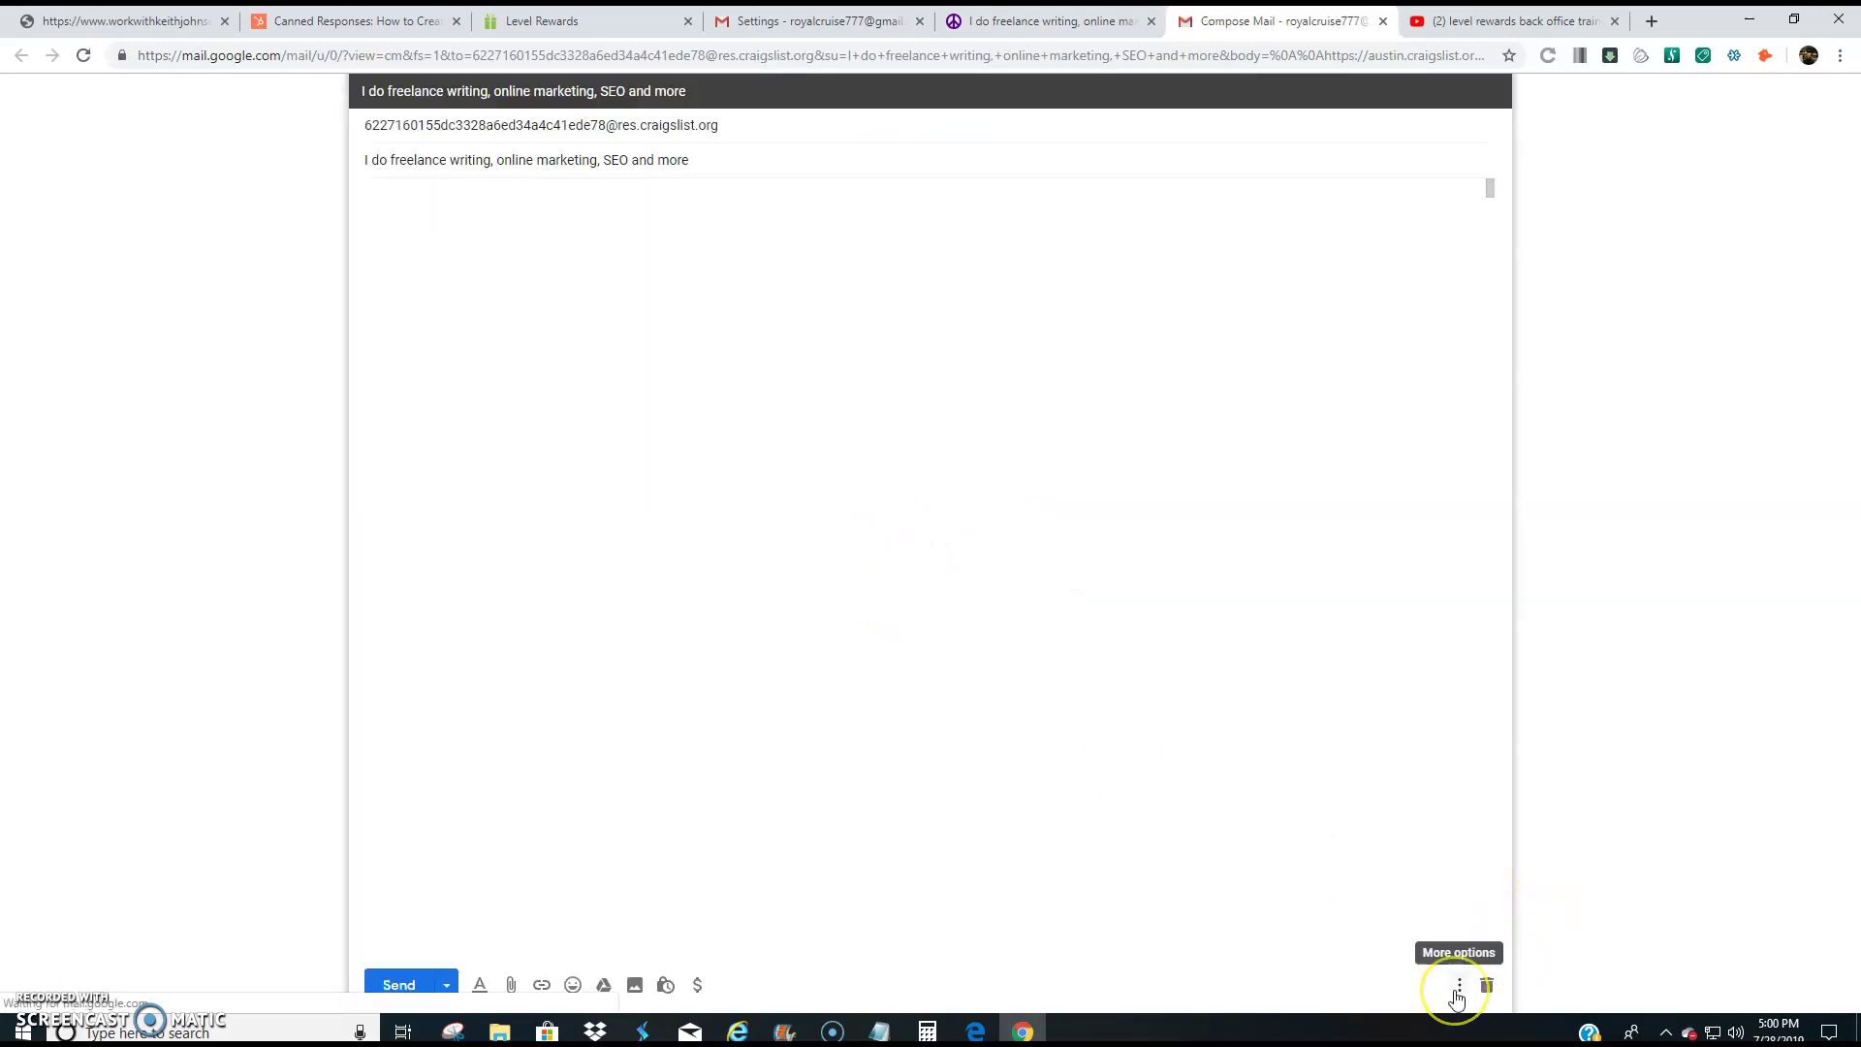
pyautogui.click(1457, 991)
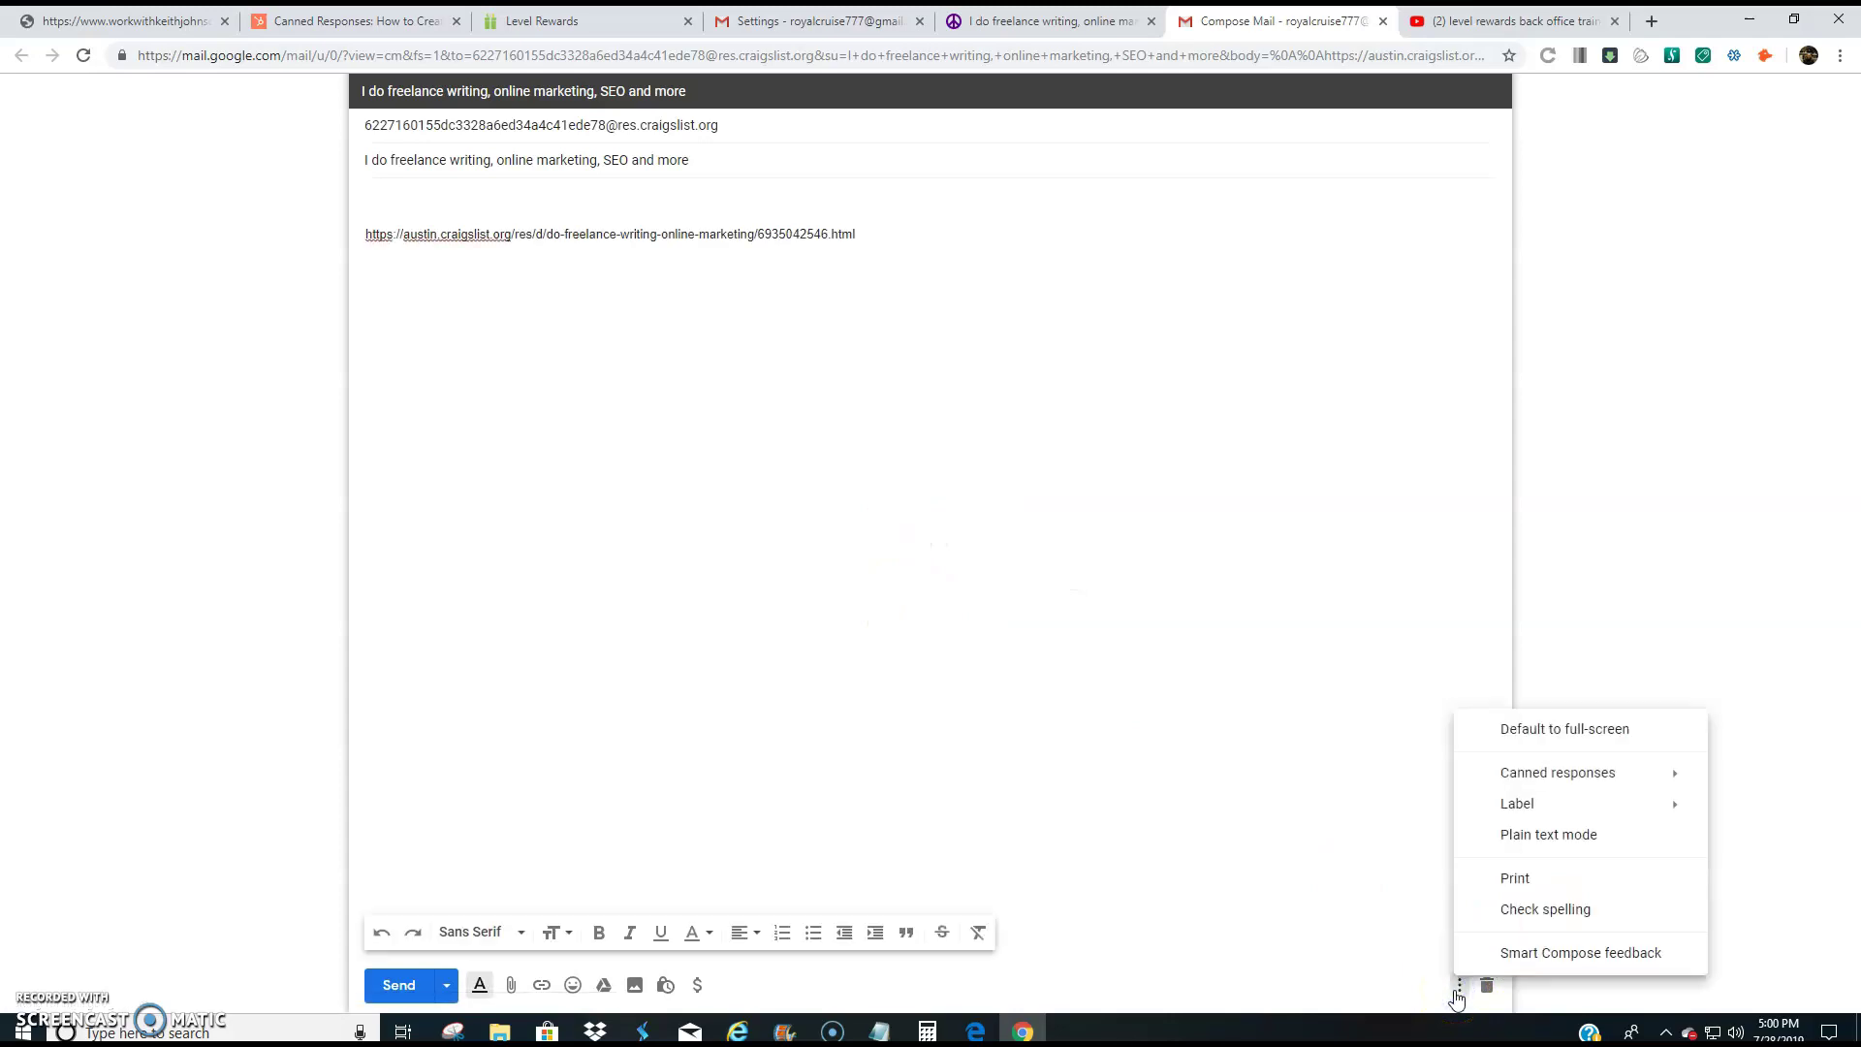
pyautogui.click(1529, 772)
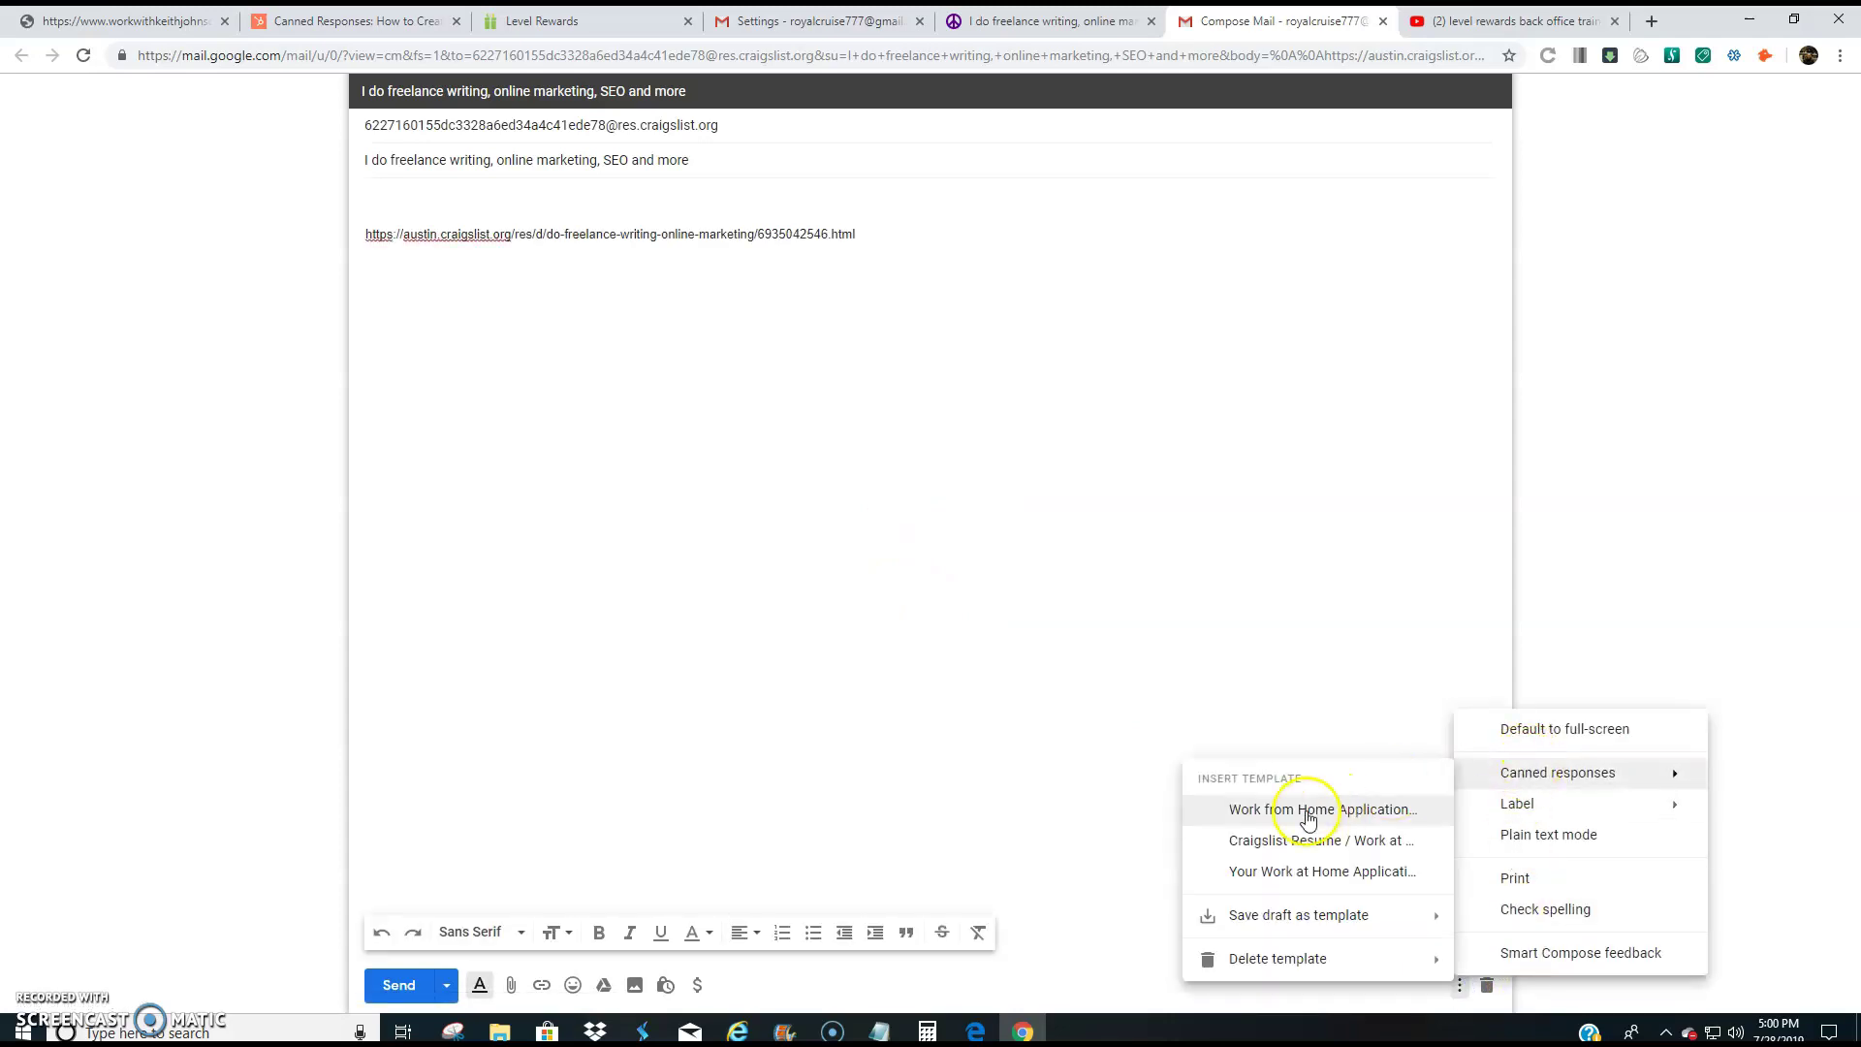
pyautogui.click(1308, 819)
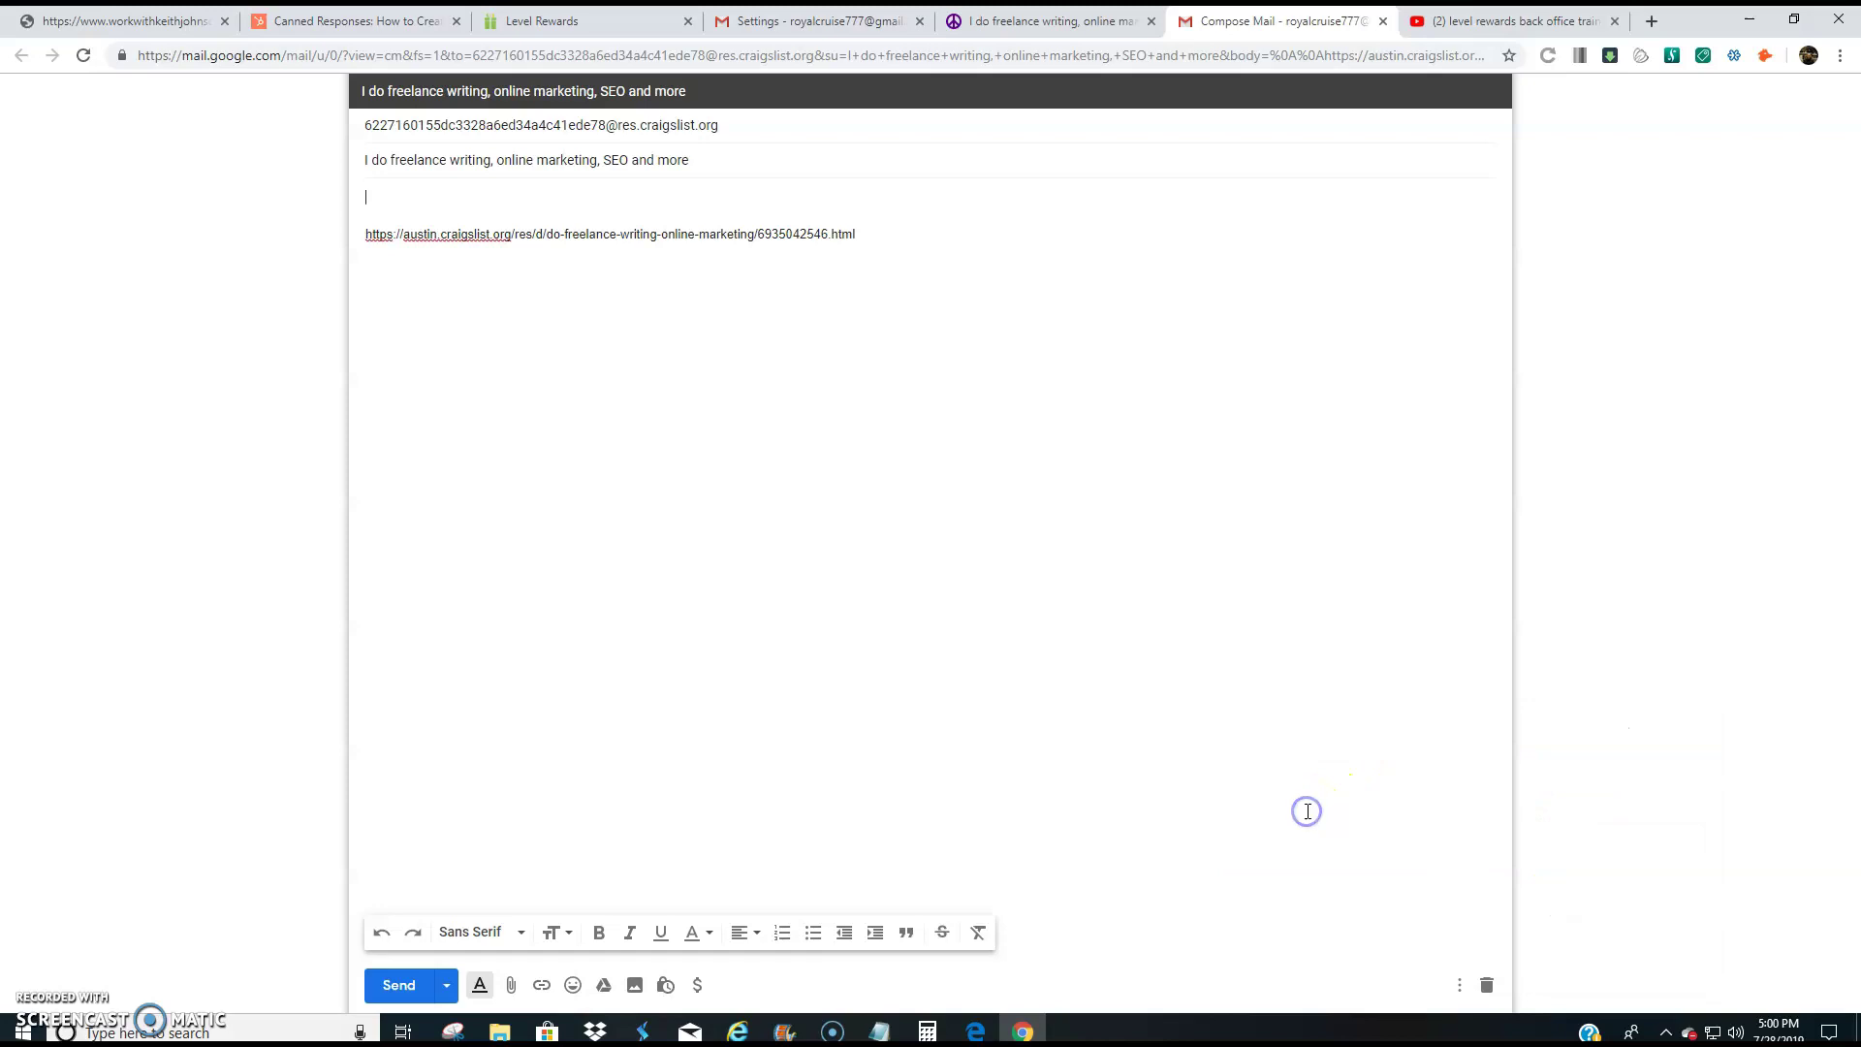
pyautogui.click(396, 986)
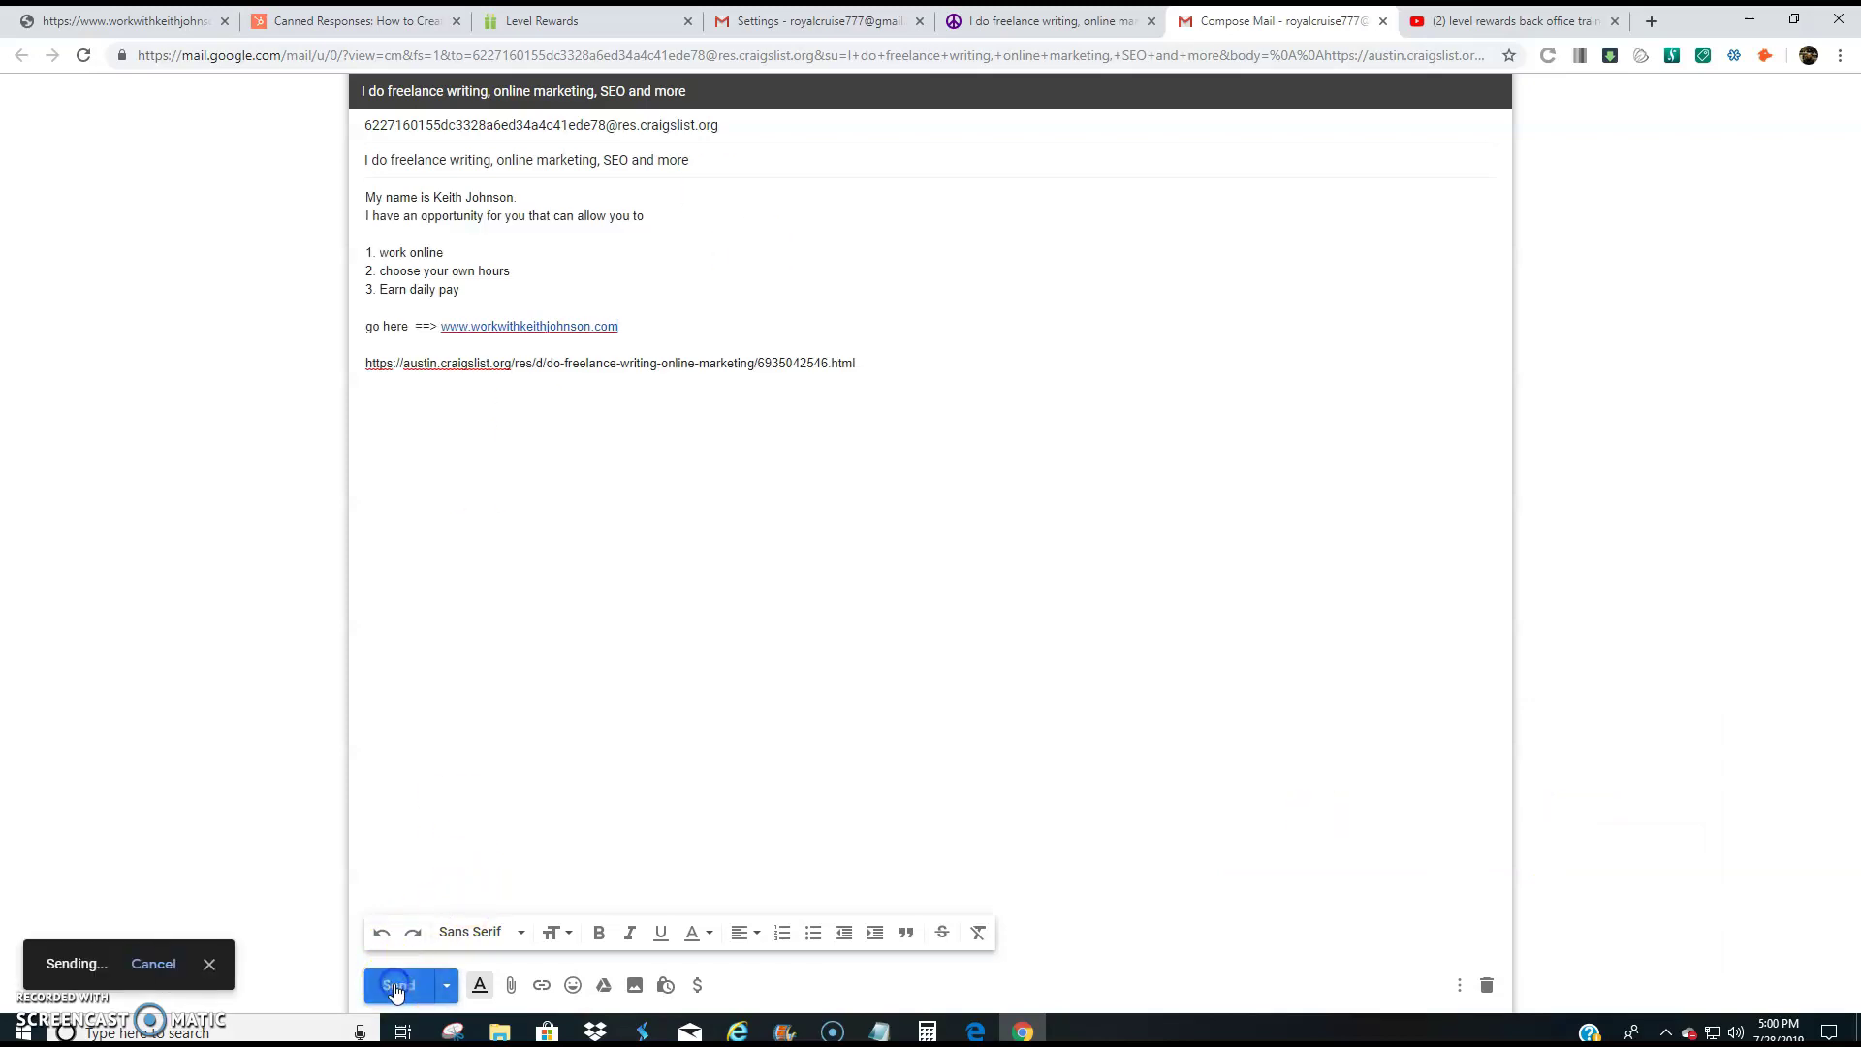
pyautogui.click(1044, 21)
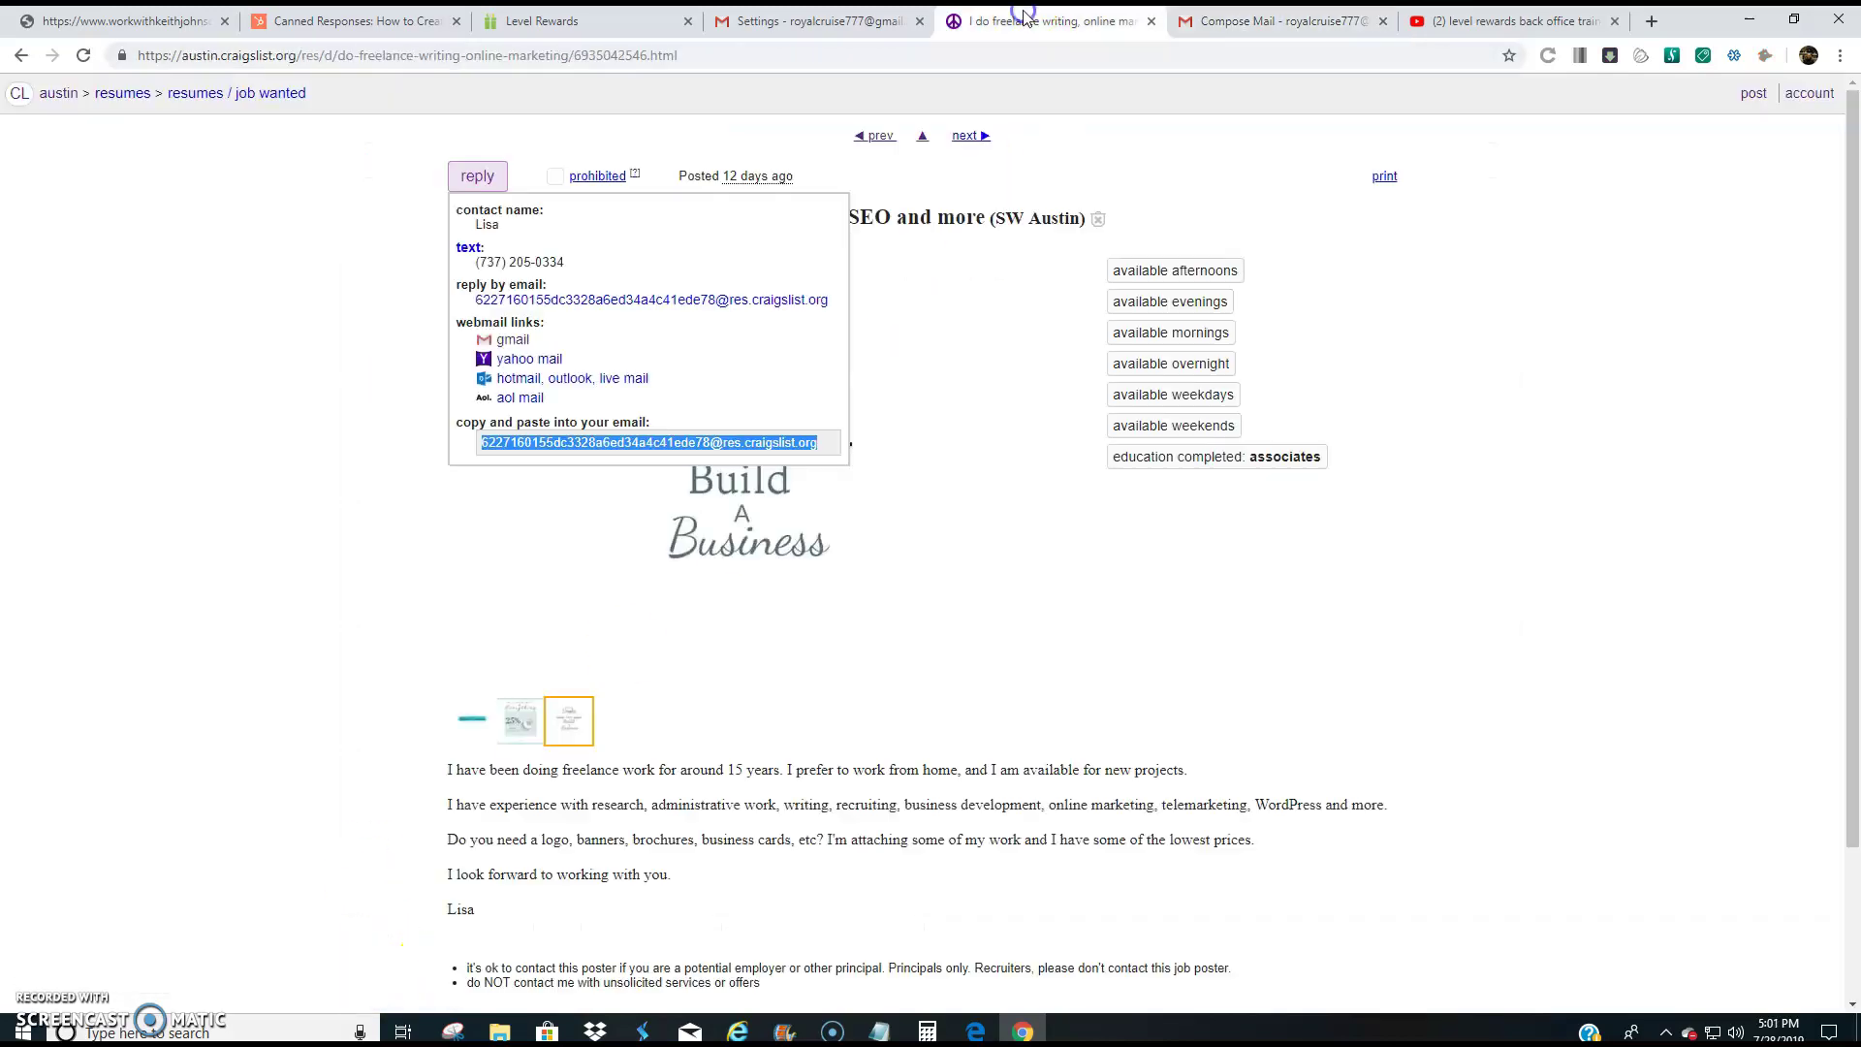
# Step: Close the reply popup and go back to the 23 Austin work-from-home resume results, focusing the search box
pyautogui.click(72, 283)
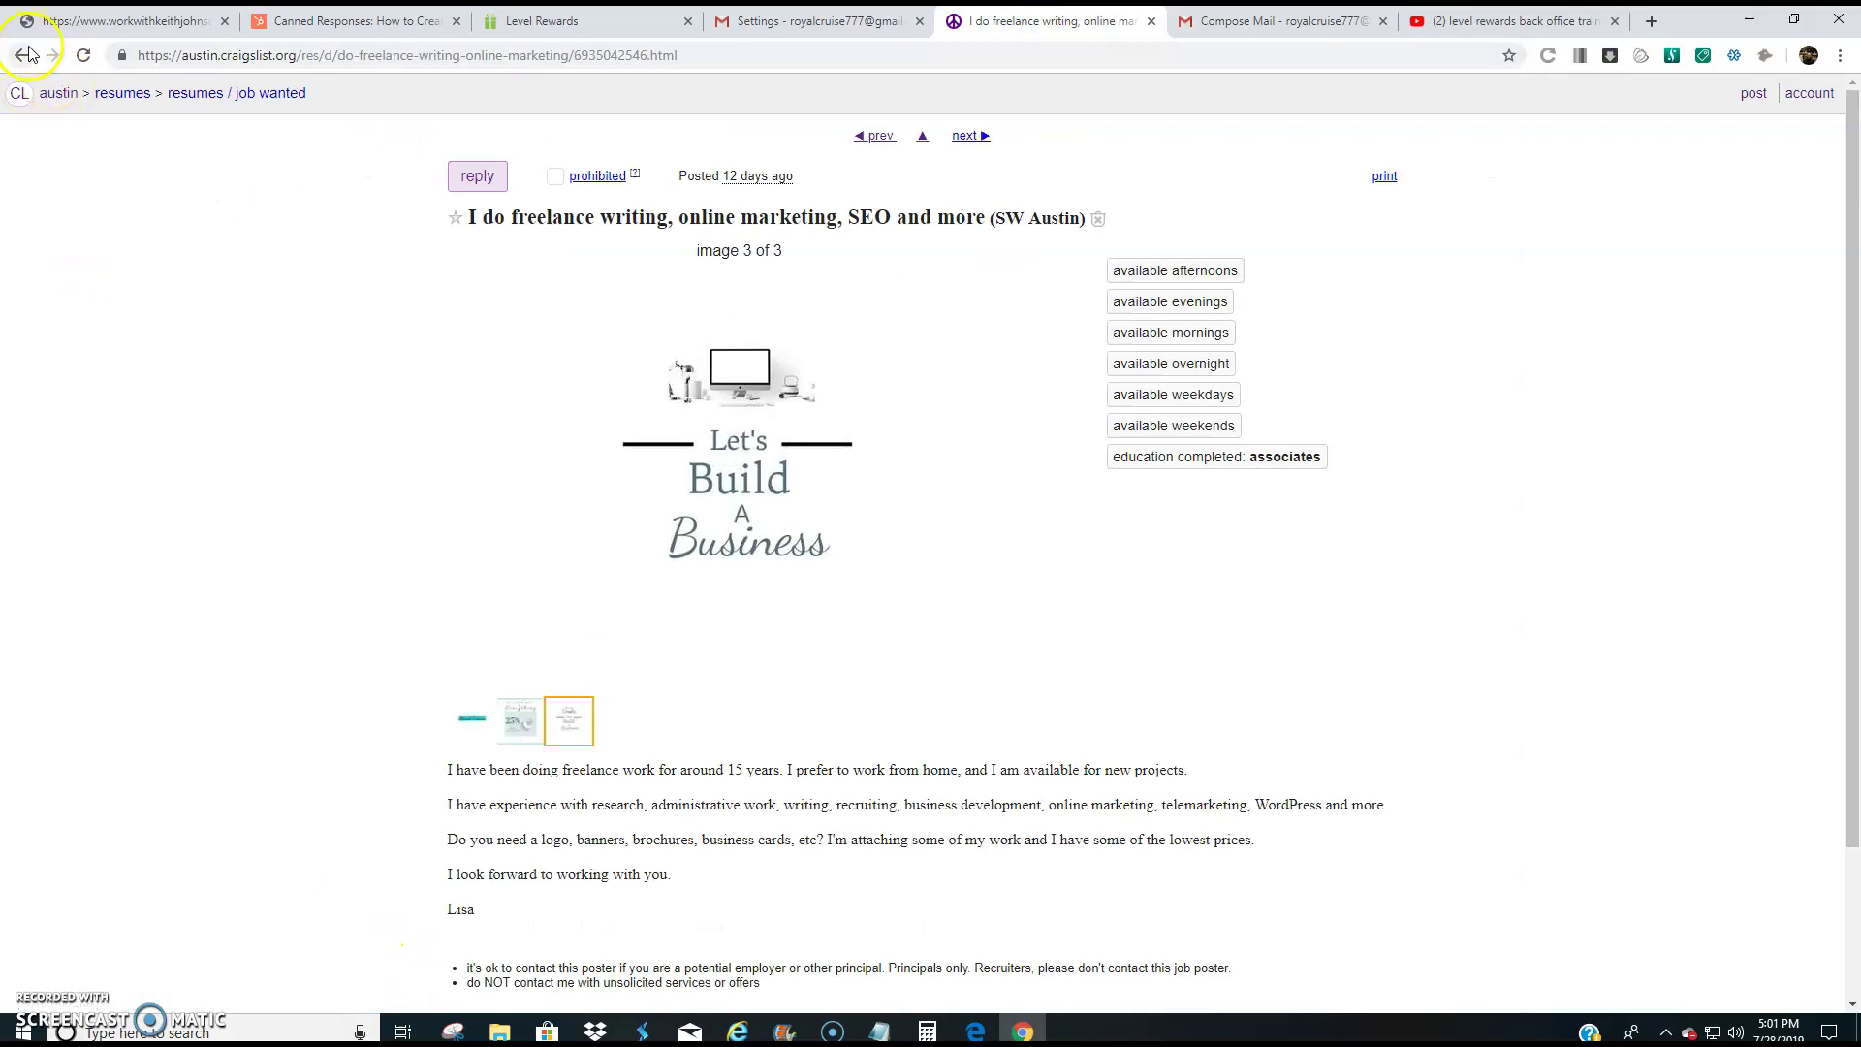
pyautogui.click(23, 55)
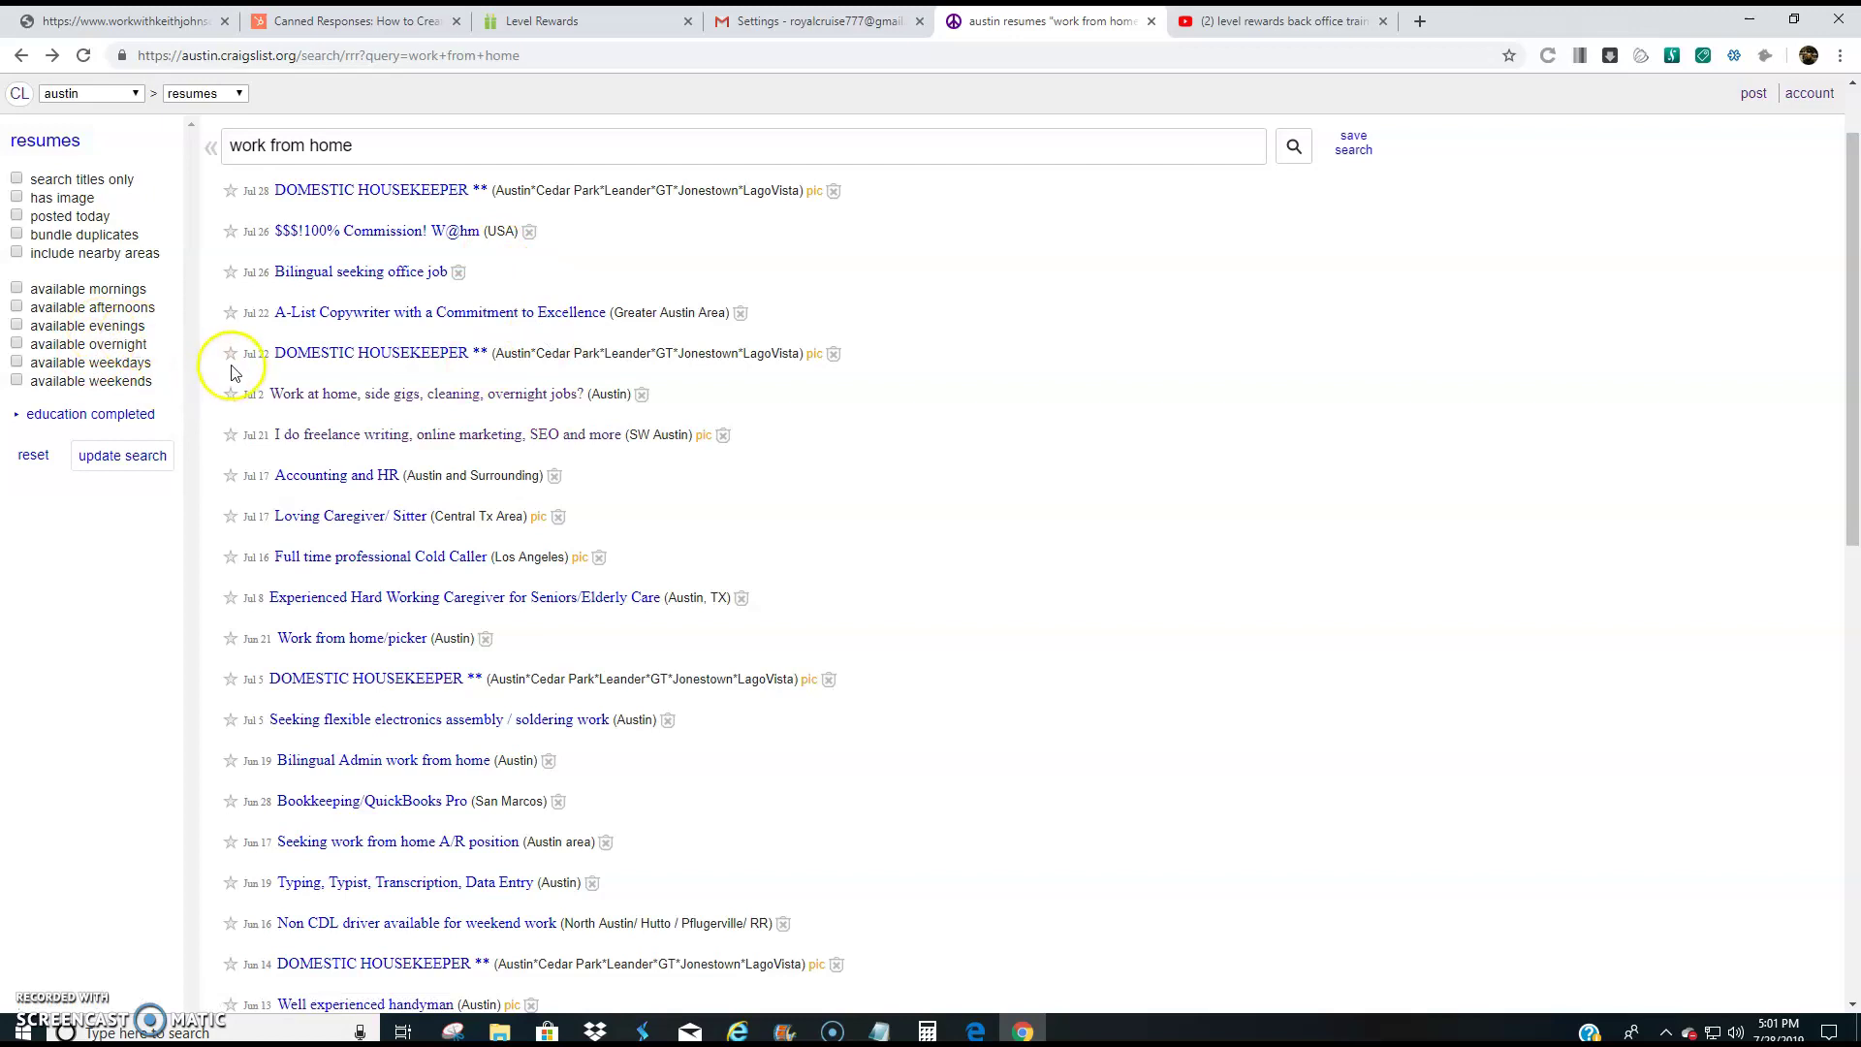
pyautogui.scroll(-5, 911, 477)
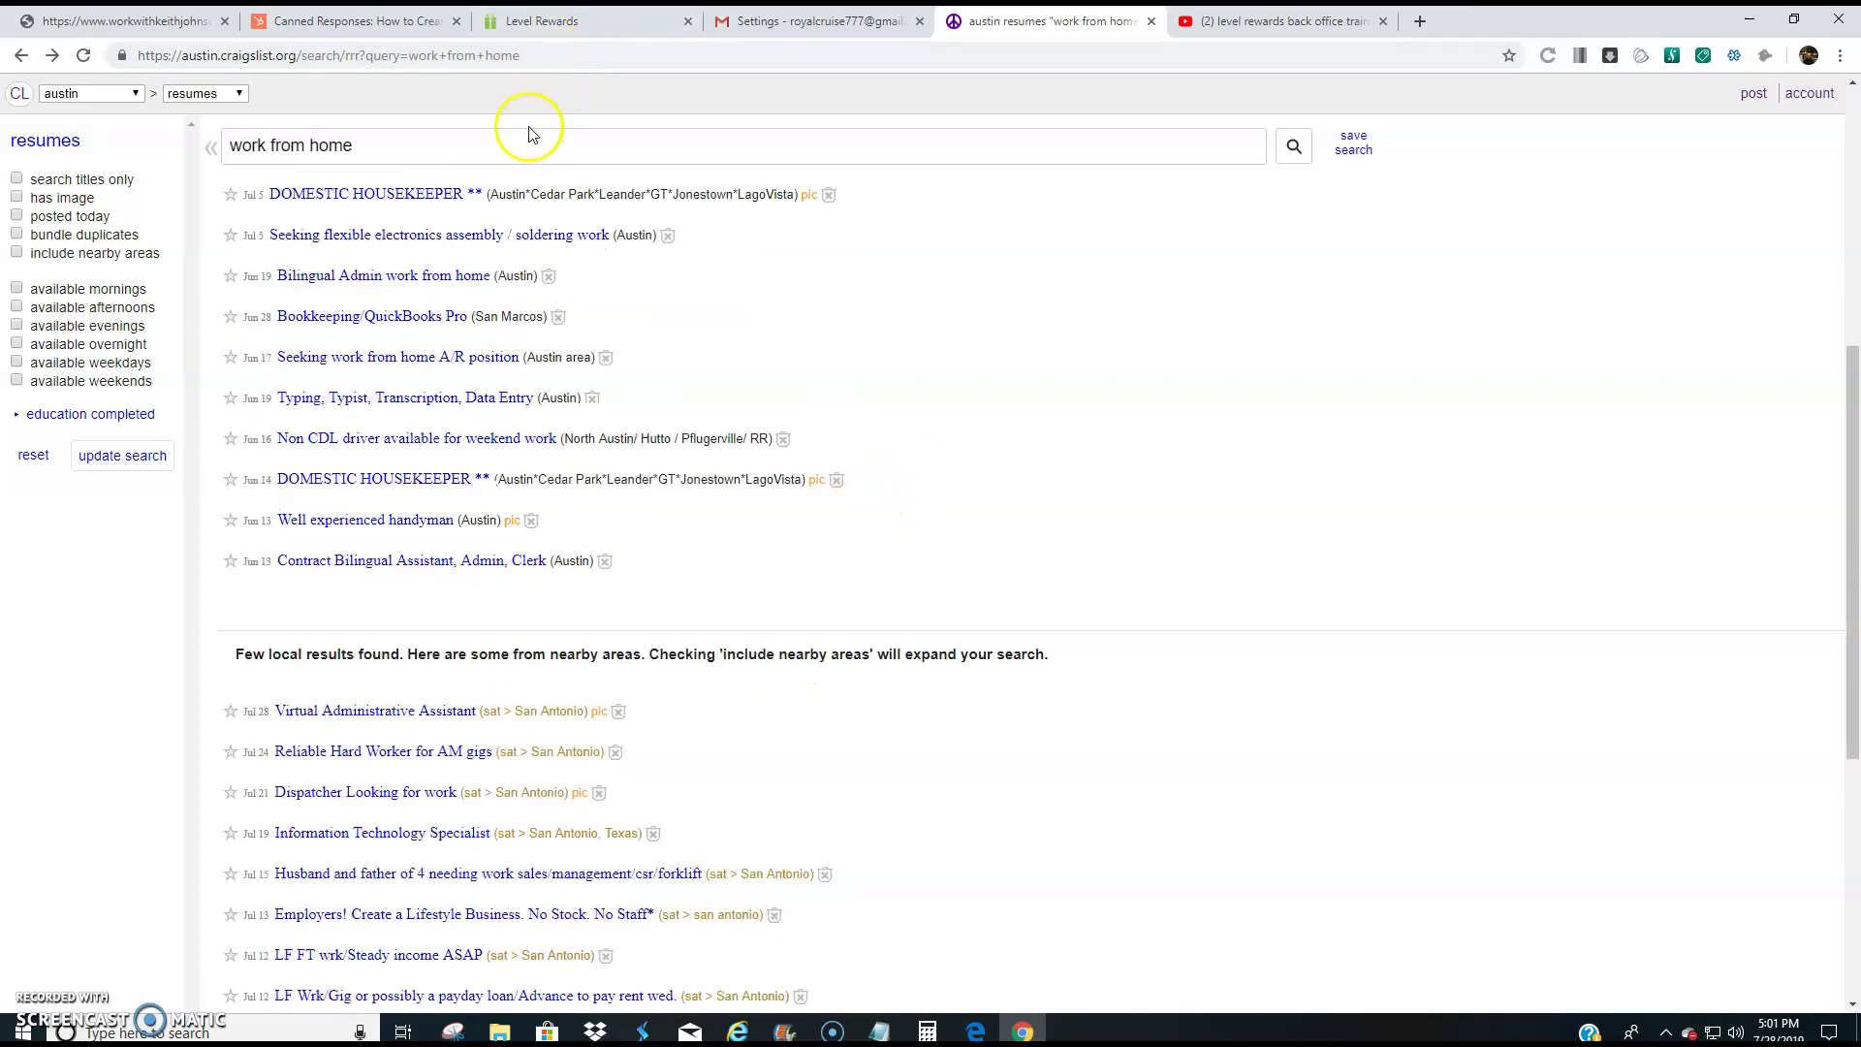
pyautogui.scroll(-2, 644, 365)
pyautogui.scroll(8, 662, 399)
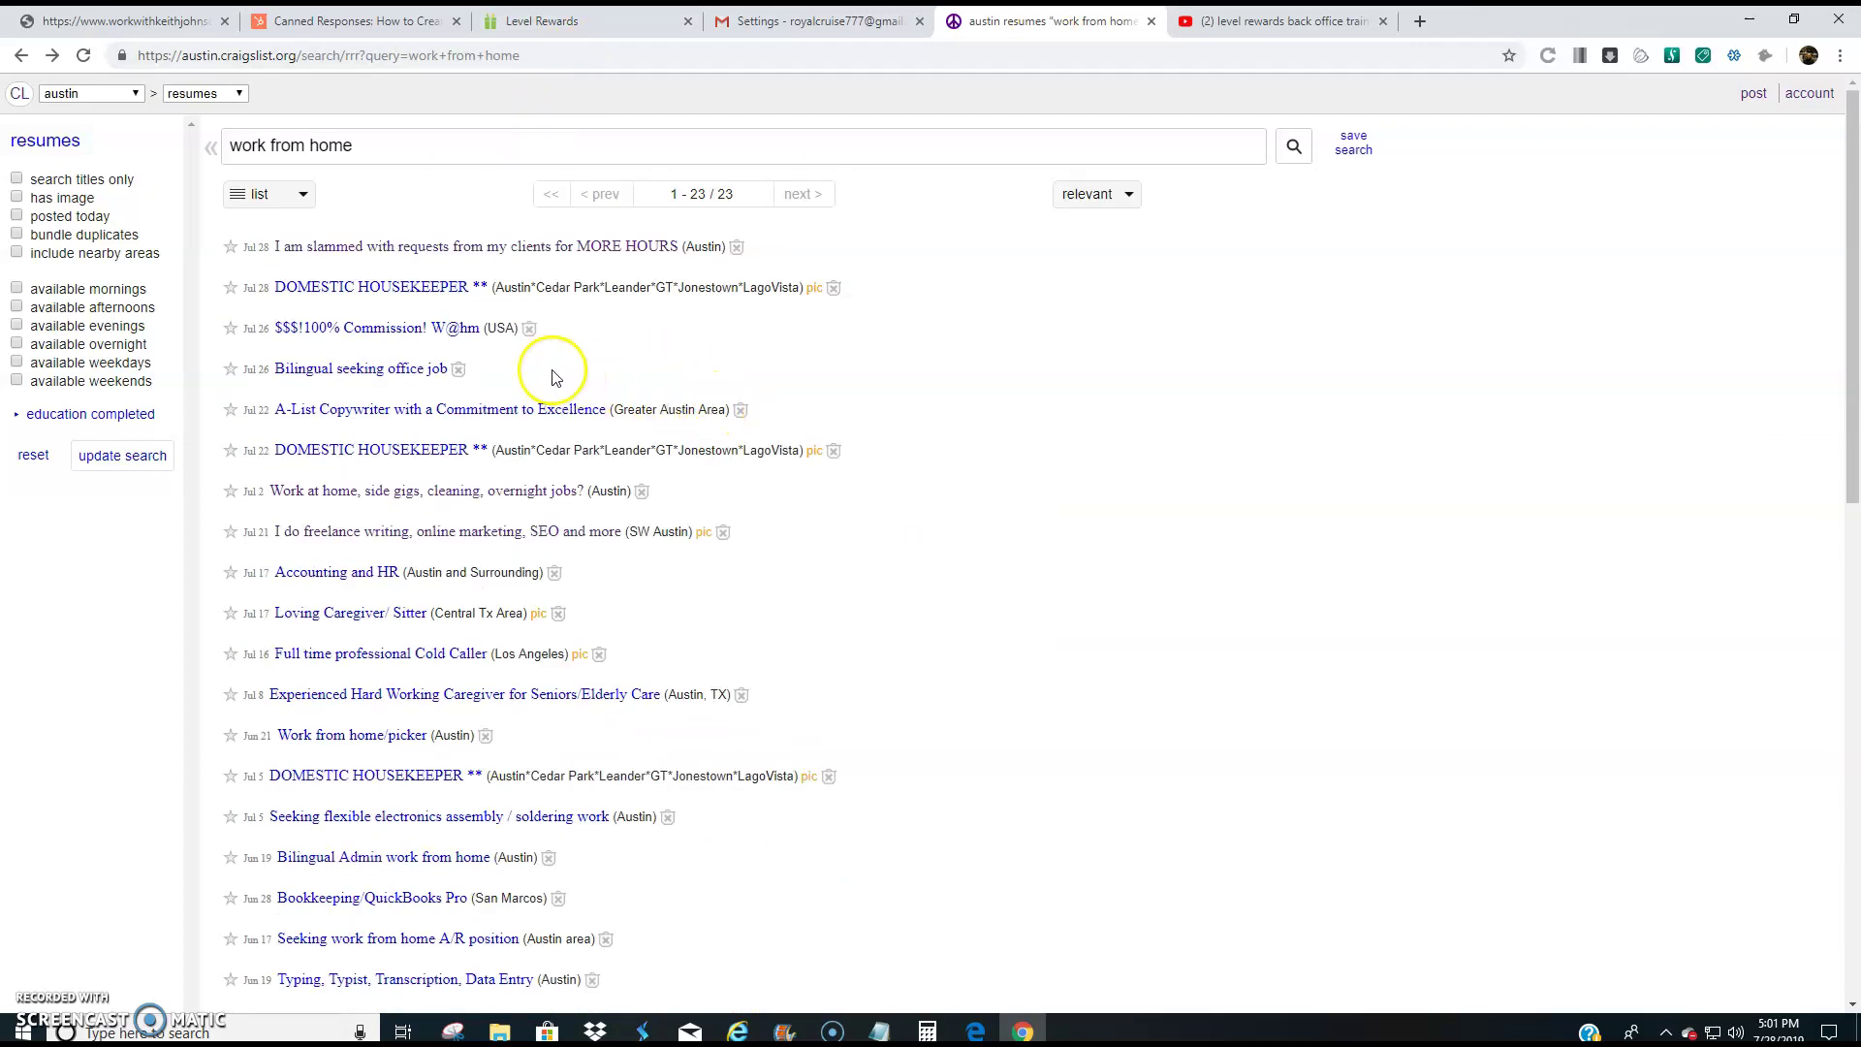
pyautogui.click(353, 145)
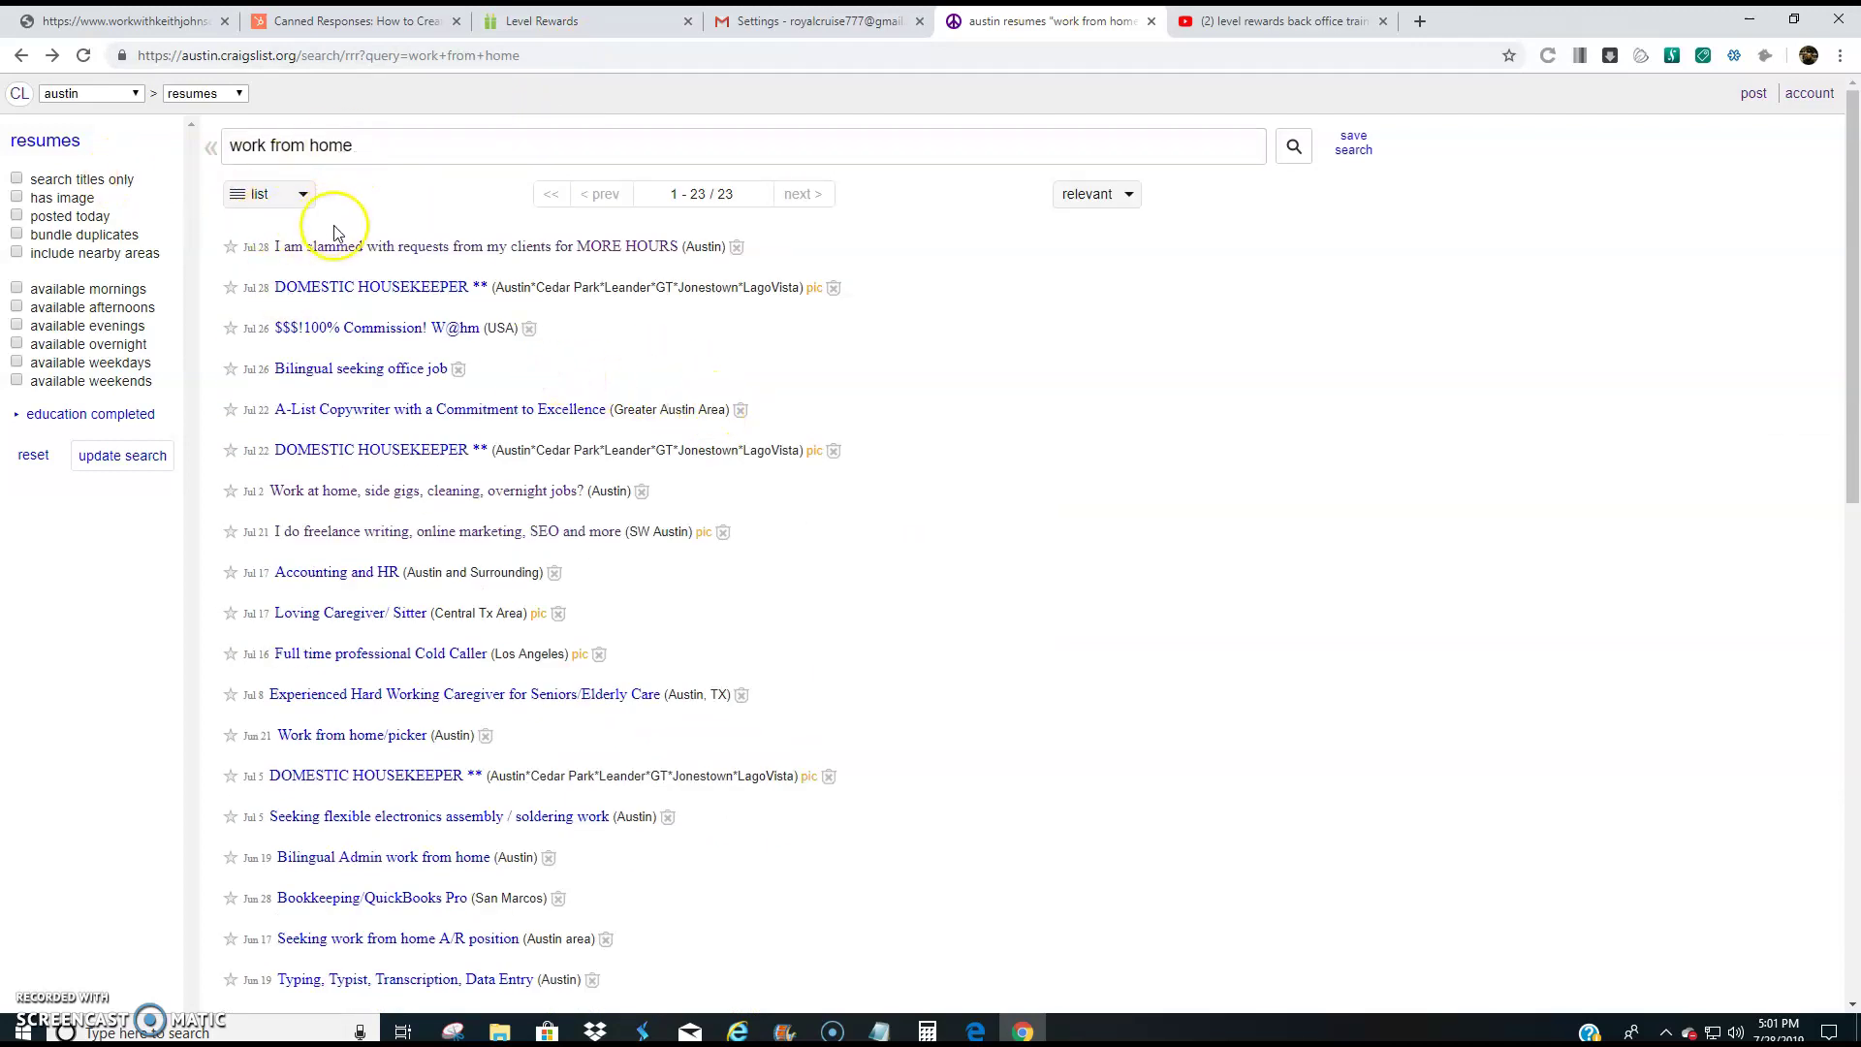